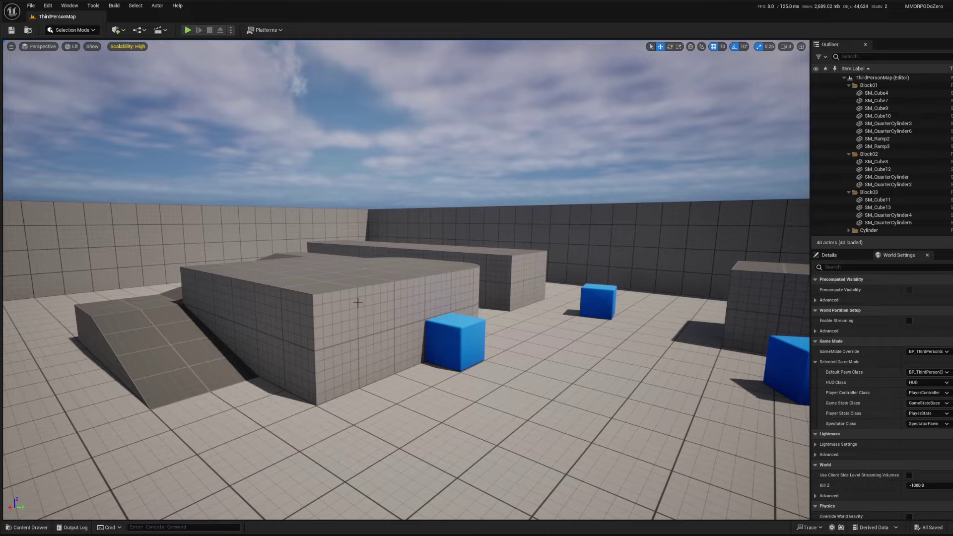
# Select the dark back wall behind the blue cubes in the level.
pyautogui.click(343, 300)
pyautogui.moveTo(343, 299); pyautogui.dragTo(432, 261, button='right')
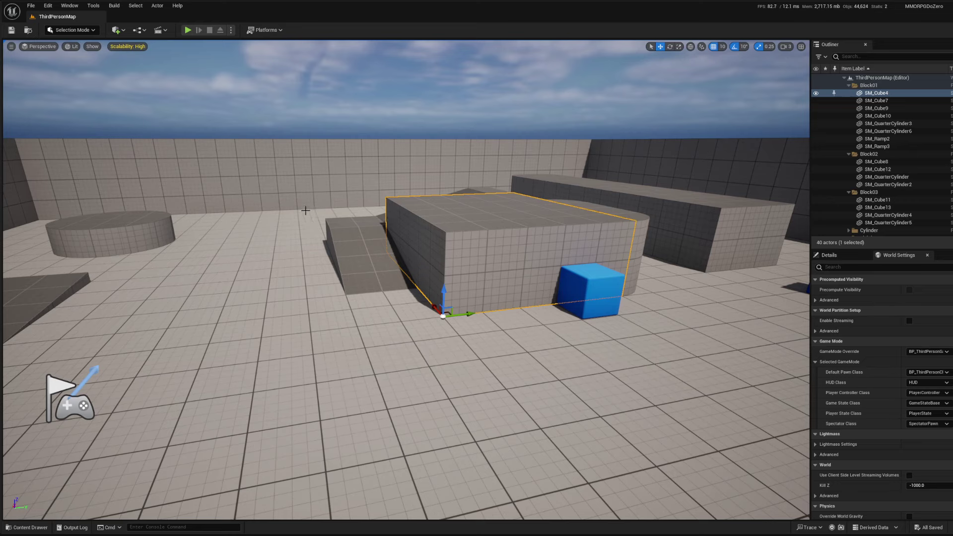
pyautogui.click(313, 174)
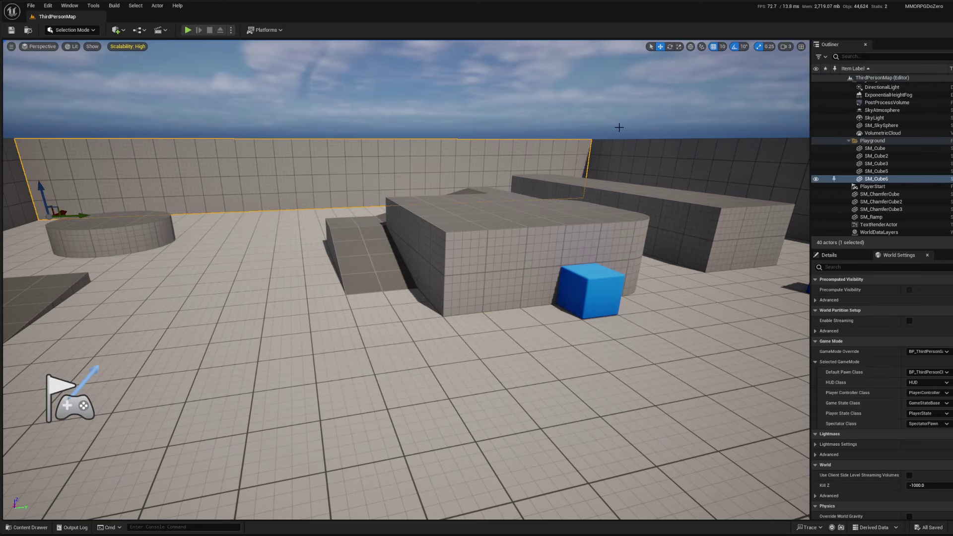
pyautogui.click(619, 156)
pyautogui.moveTo(373, 156); pyautogui.dragTo(372, 156, button='right')
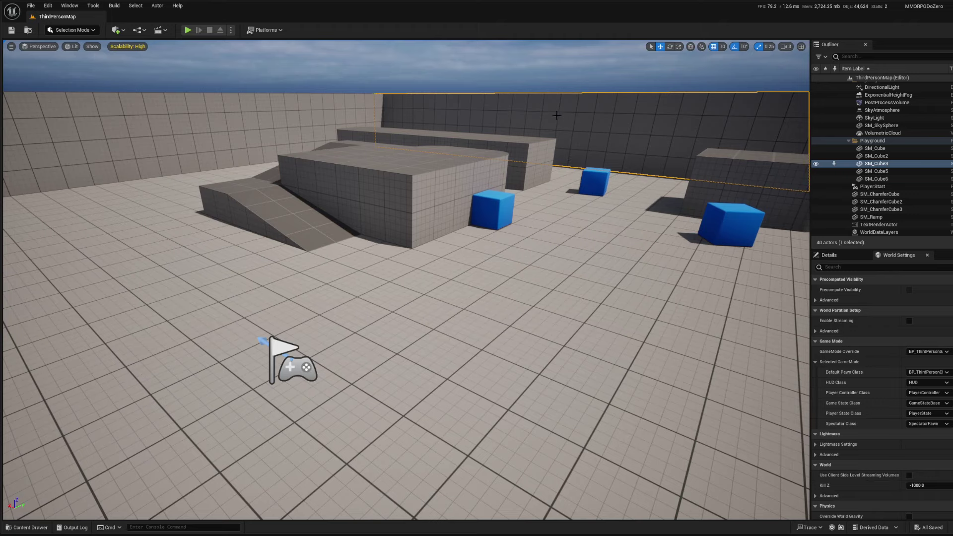
pyautogui.moveTo(558, 116); pyautogui.dragTo(557, 89, button='right')
pyautogui.moveTo(378, 149); pyautogui.dragTo(378, 171, button='right')
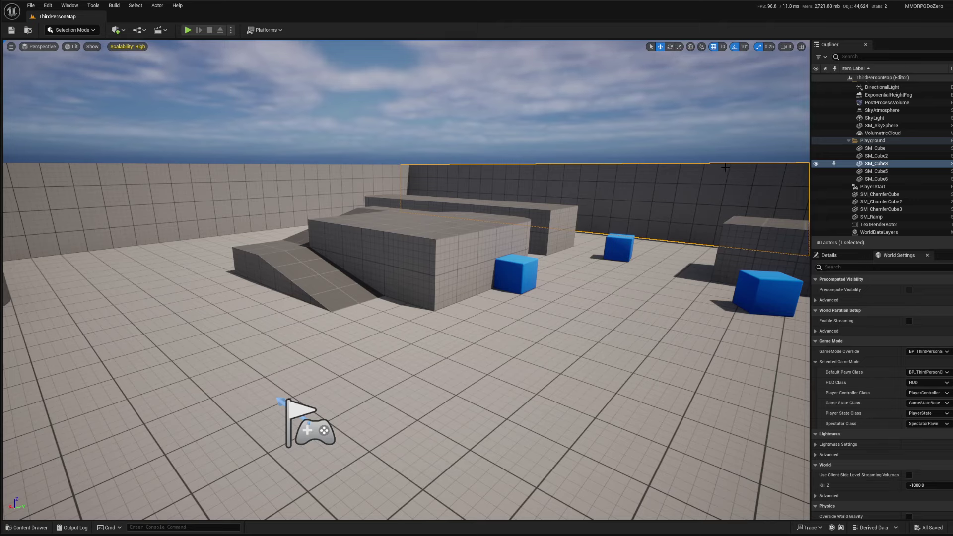
# Show the selected wall's details and enlarge the area that displays its properties.
pyautogui.click(828, 255)
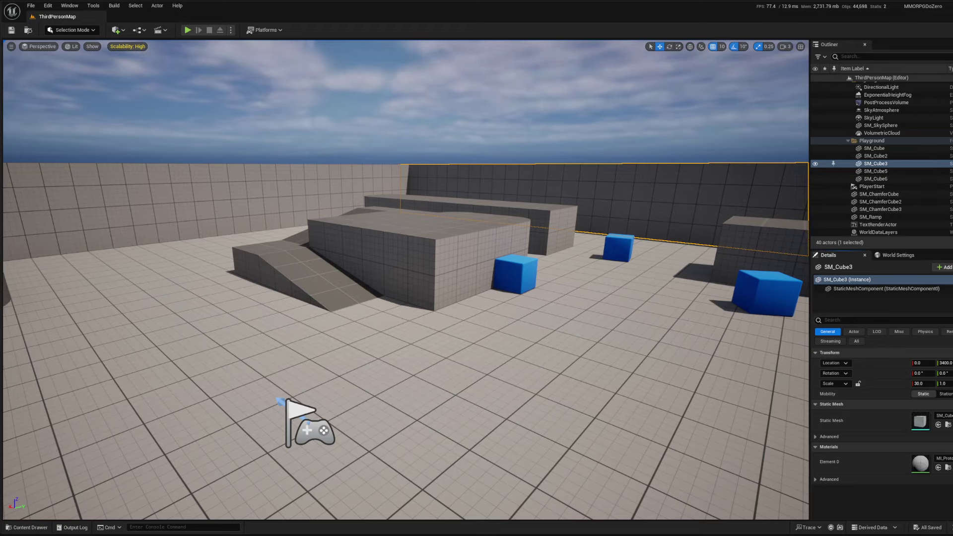
pyautogui.press('super+Up')
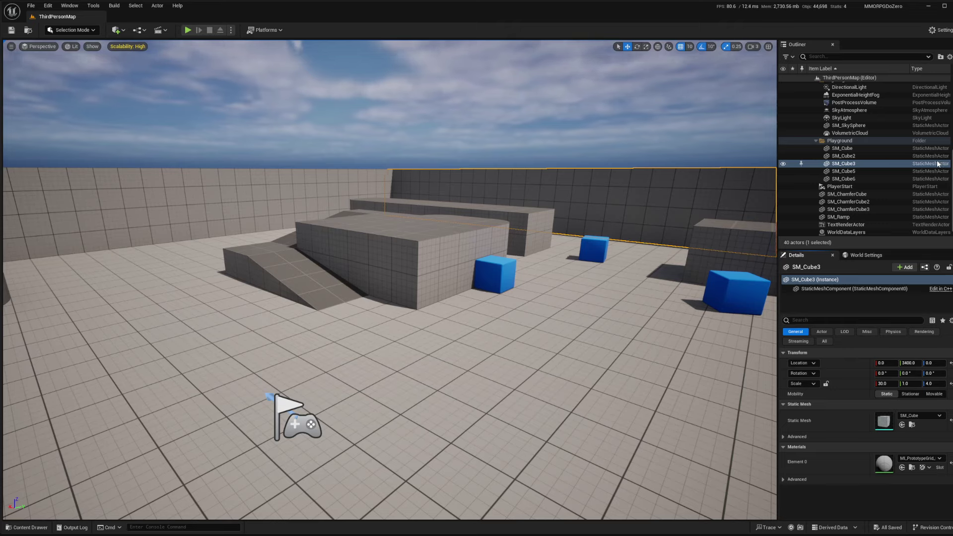
pyautogui.click(784, 437)
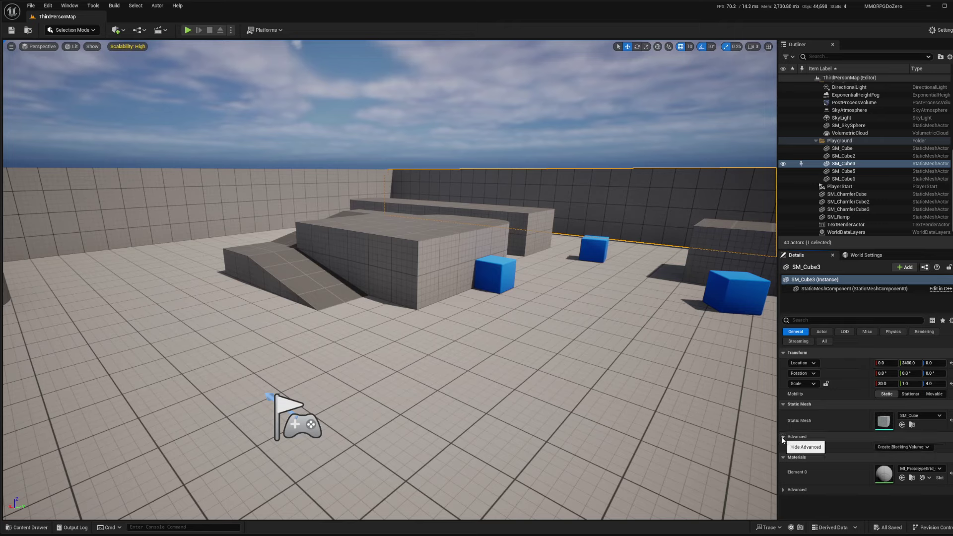
pyautogui.click(783, 437)
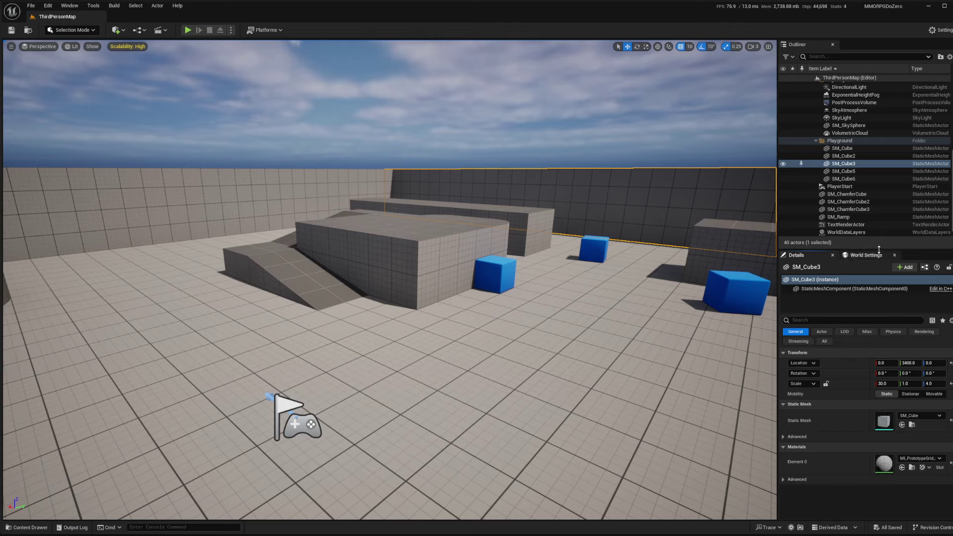
pyautogui.moveTo(879, 250); pyautogui.dragTo(874, 187)
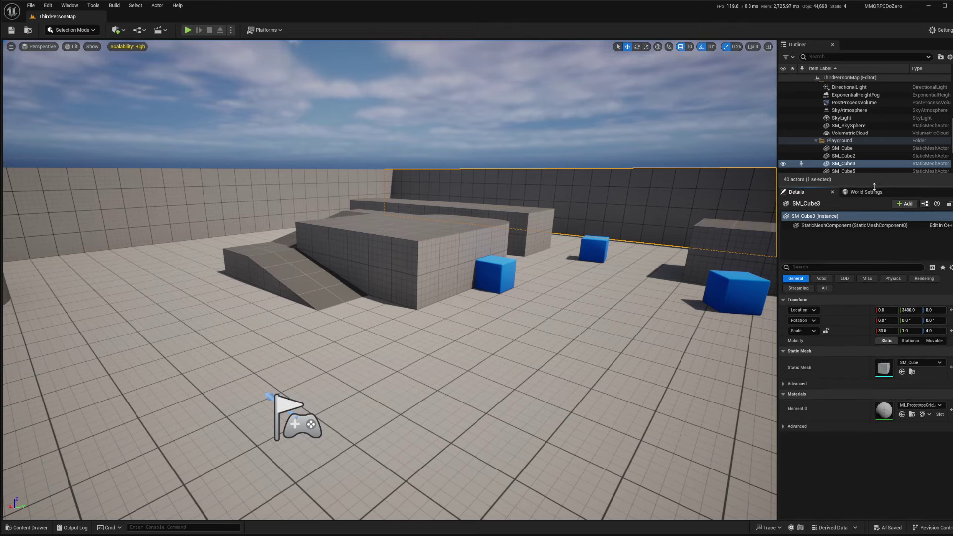
# Locate the wall's SM_Cube static mesh in the content browser, open it and dock its editor beside the level.
pyautogui.click(913, 372)
pyautogui.moveTo(780, 50); pyautogui.dragTo(357, 33)
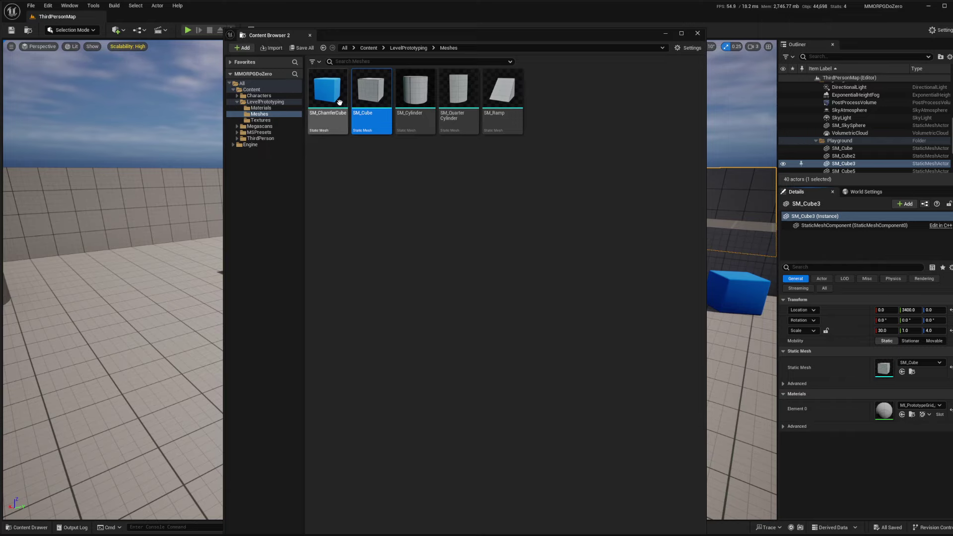
pyautogui.doubleClick(368, 121)
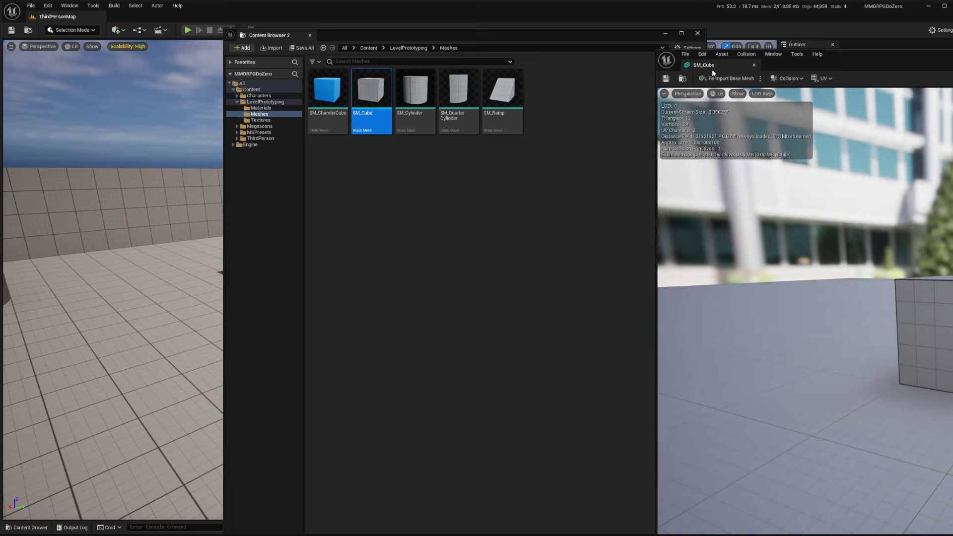
pyautogui.moveTo(712, 70); pyautogui.dragTo(952, 54)
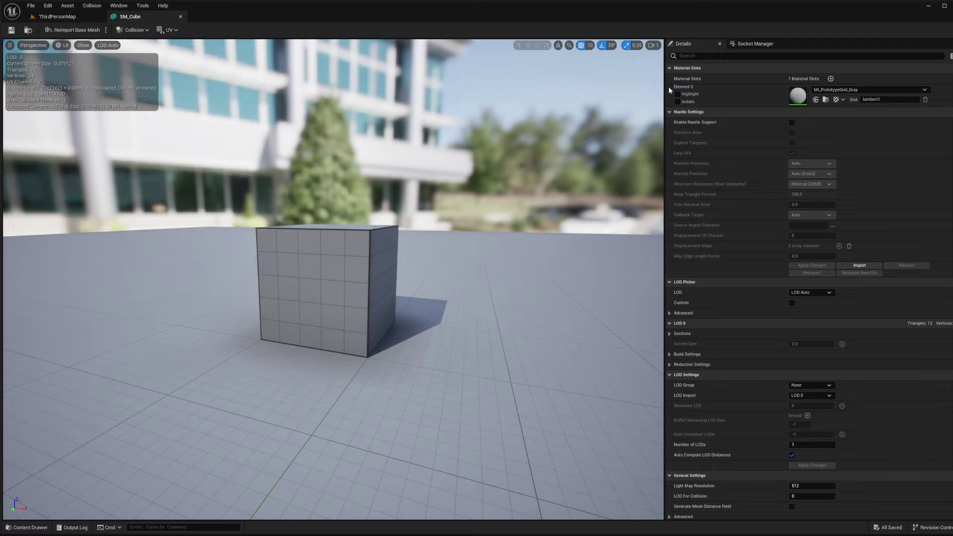
# Examine the SM_Cube mesh's settings, its material slot and the cube's geometry from several angles.
pyautogui.scroll(-10, 752, 128)
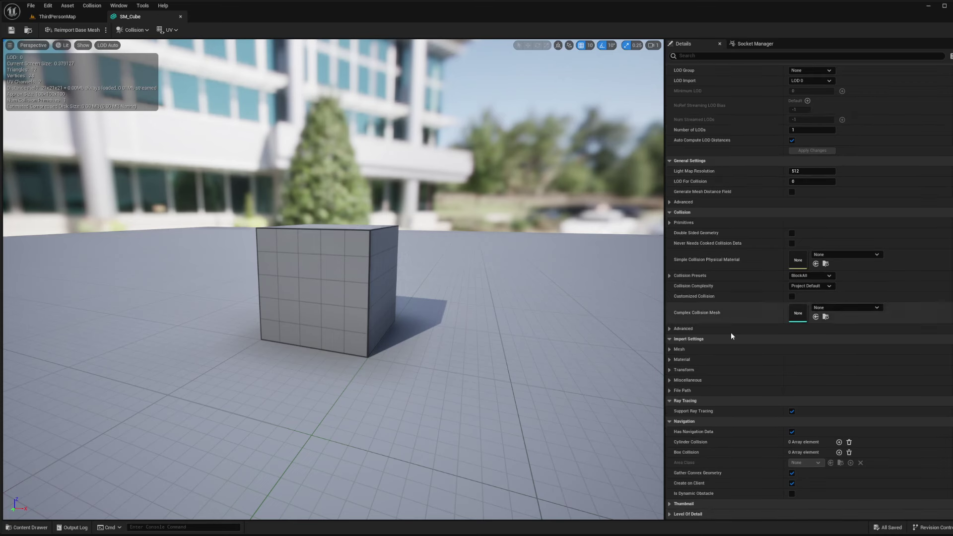
pyautogui.click(62, 17)
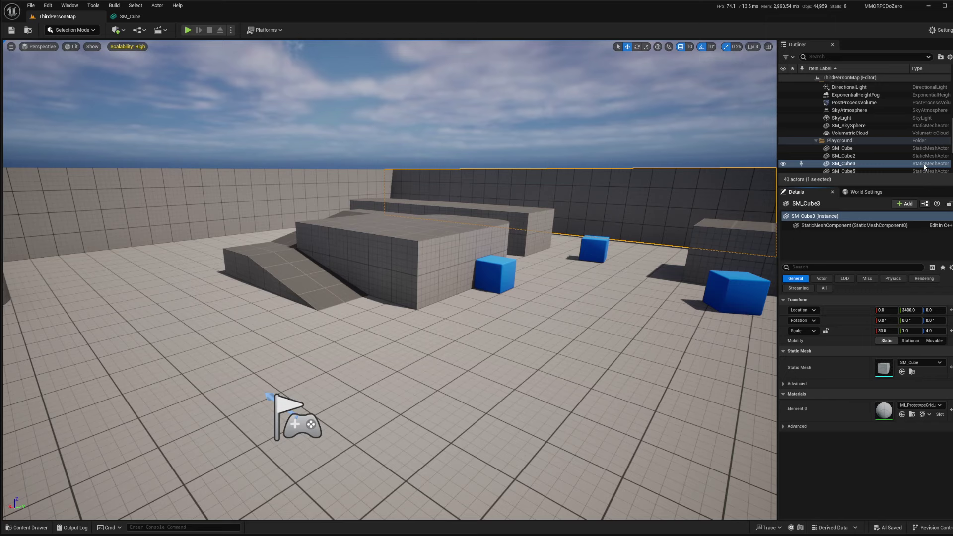
pyautogui.click(130, 17)
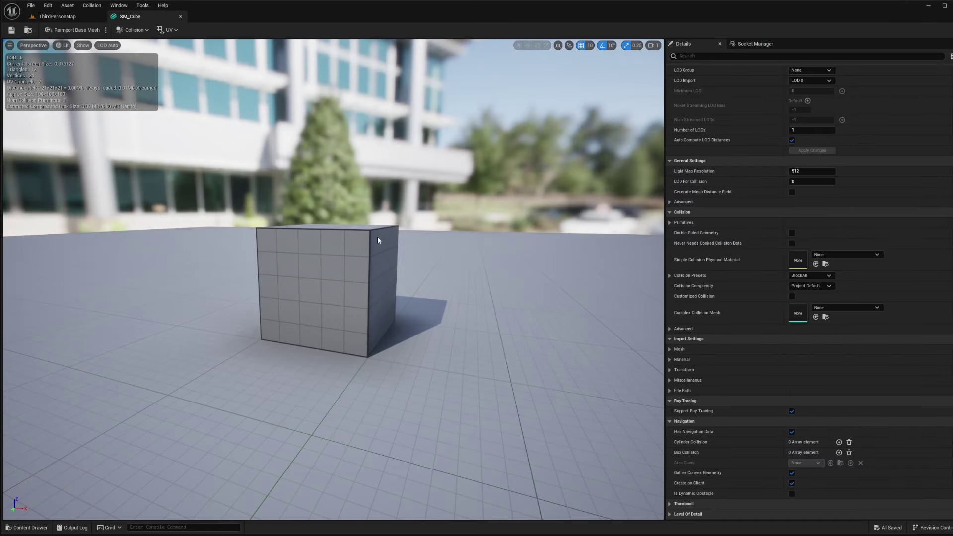
pyautogui.scroll(10, 755, 188)
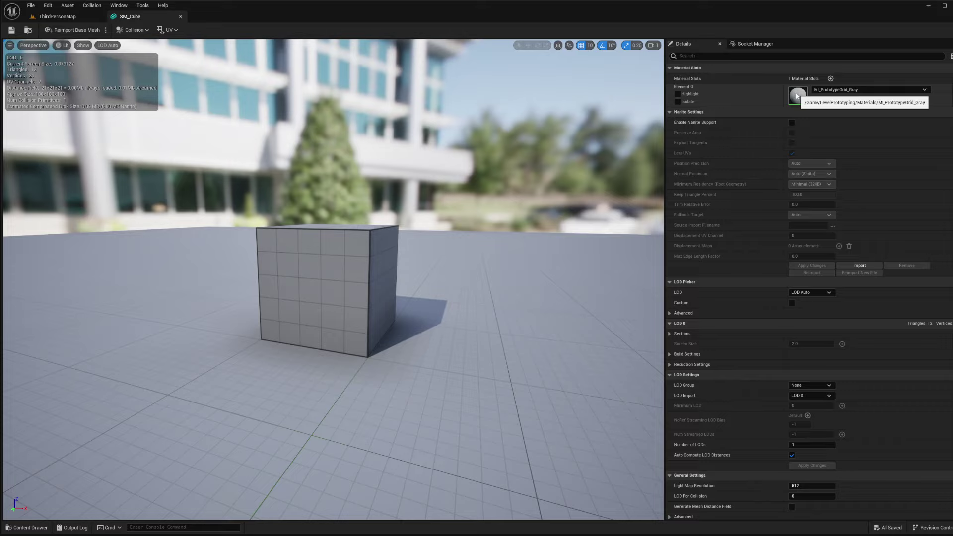
pyautogui.moveTo(347, 249); pyautogui.dragTo(330, 213)
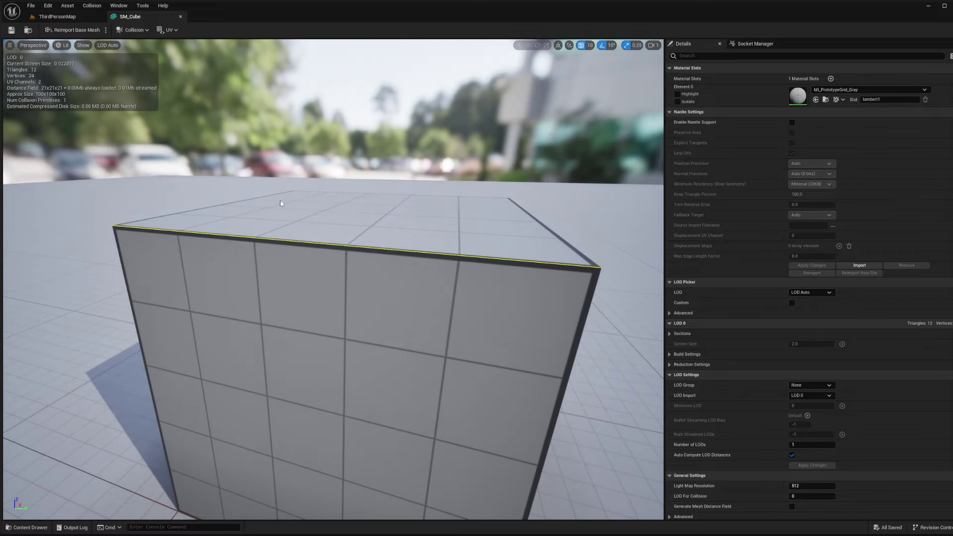
pyautogui.moveTo(346, 244); pyautogui.dragTo(467, 231)
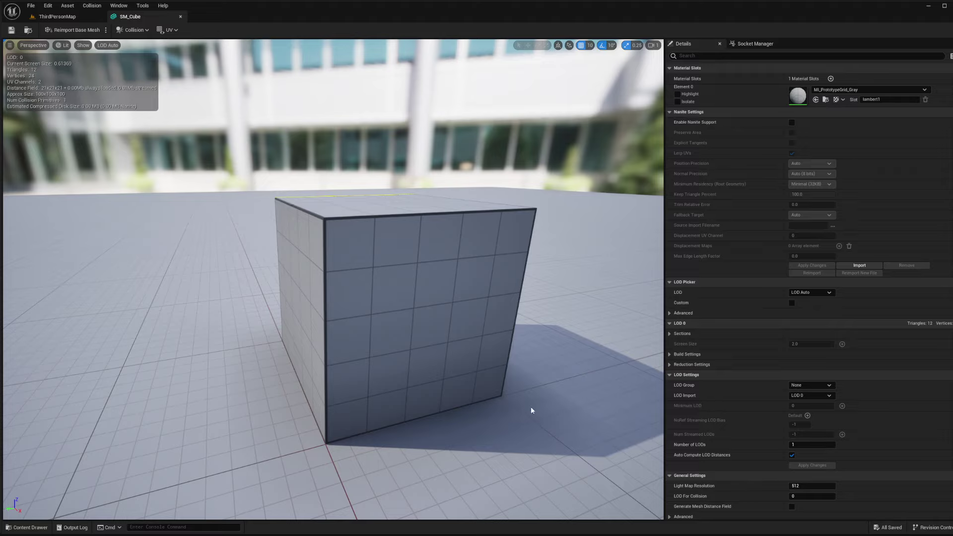
pyautogui.moveTo(465, 229); pyautogui.dragTo(465, 229, button='right')
pyautogui.press('f')
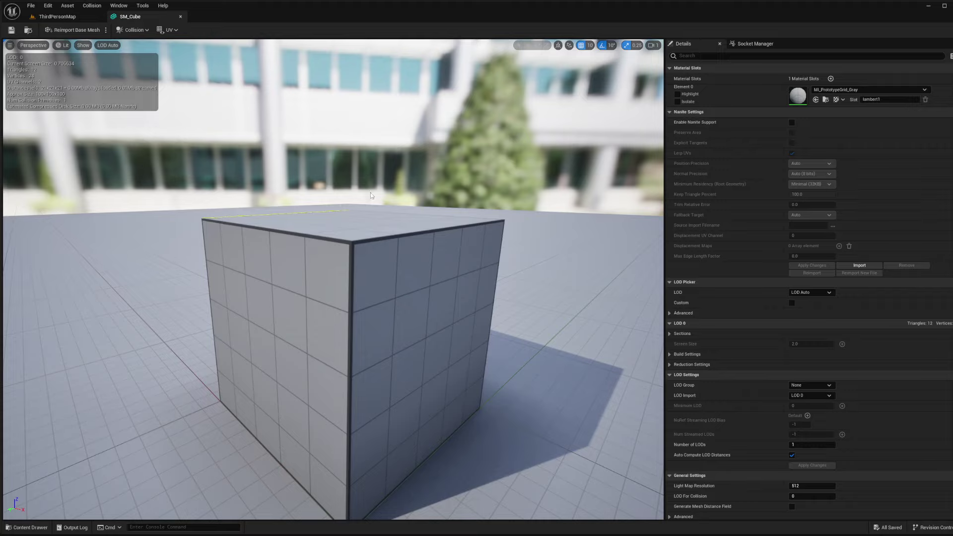
pyautogui.moveTo(371, 261); pyautogui.dragTo(340, 258)
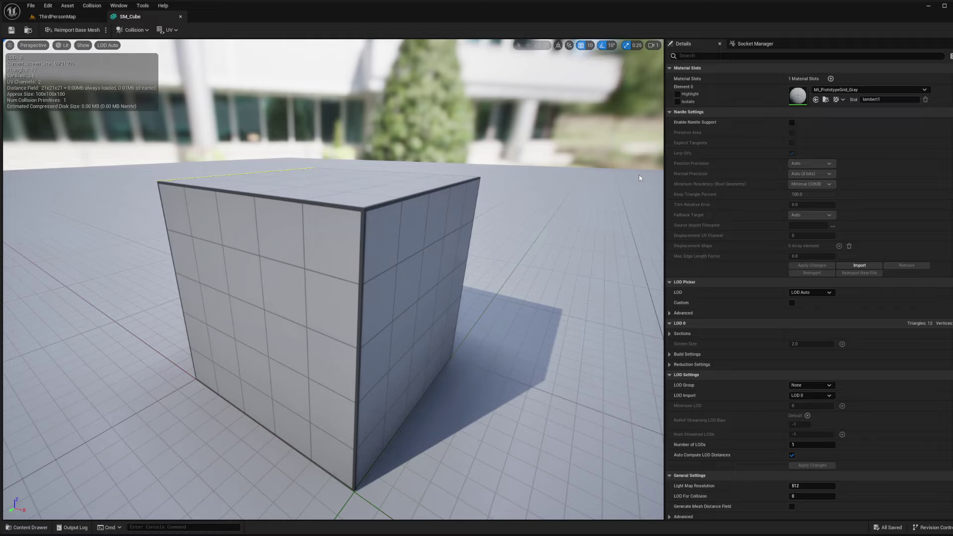
# Add a second material slot to the SM_Cube mesh and delete it again.
pyautogui.click(832, 79)
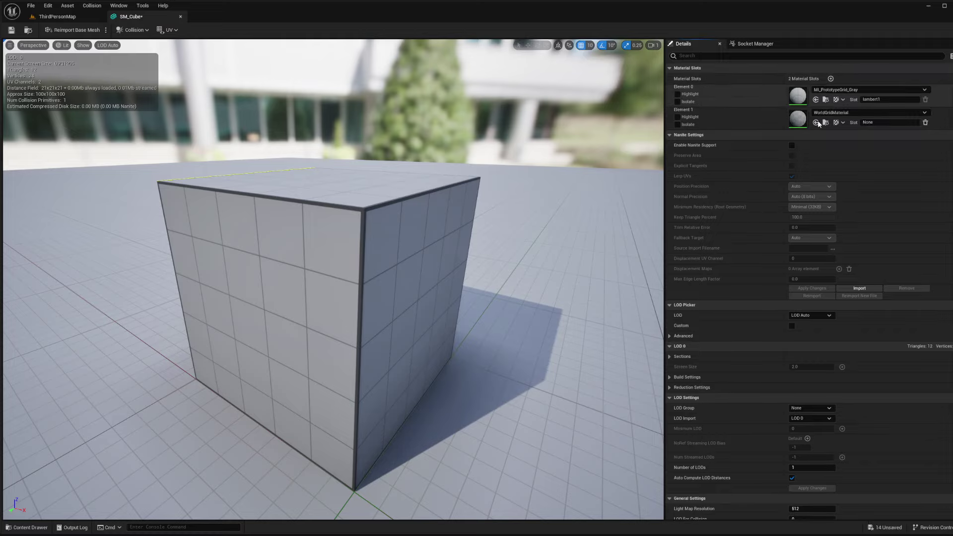
pyautogui.click(925, 123)
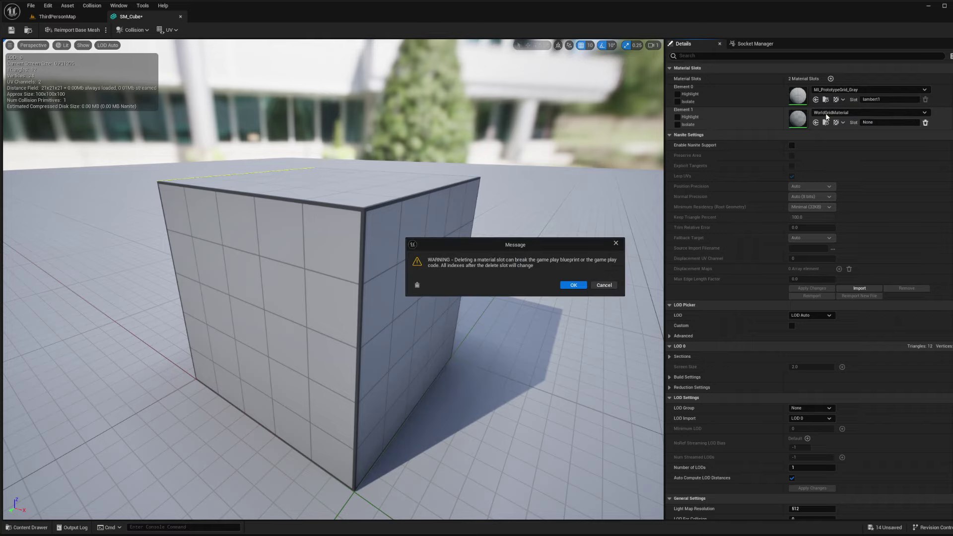
pyautogui.click(572, 286)
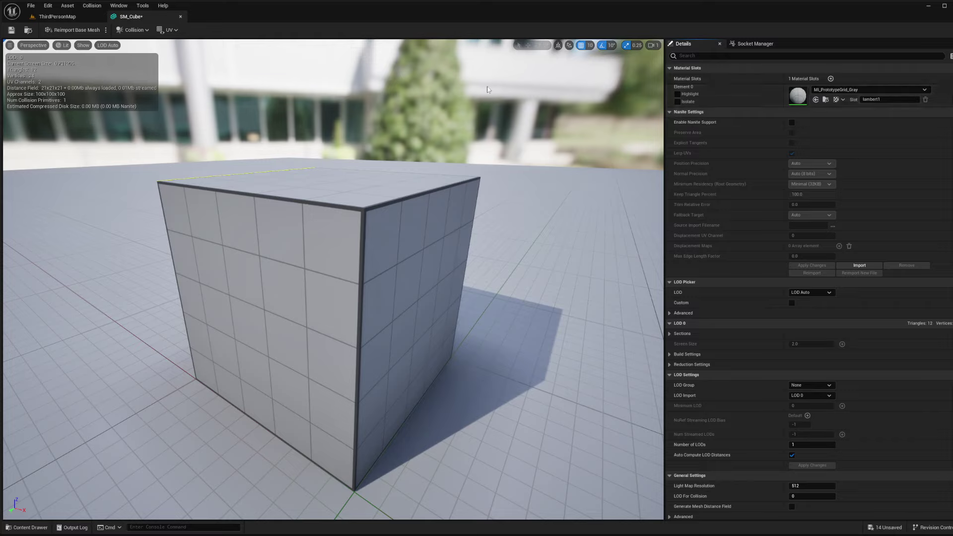
# Search the project settings for "rhi", review the Default RHI options for Windows, and close the settings.
pyautogui.click(49, 6)
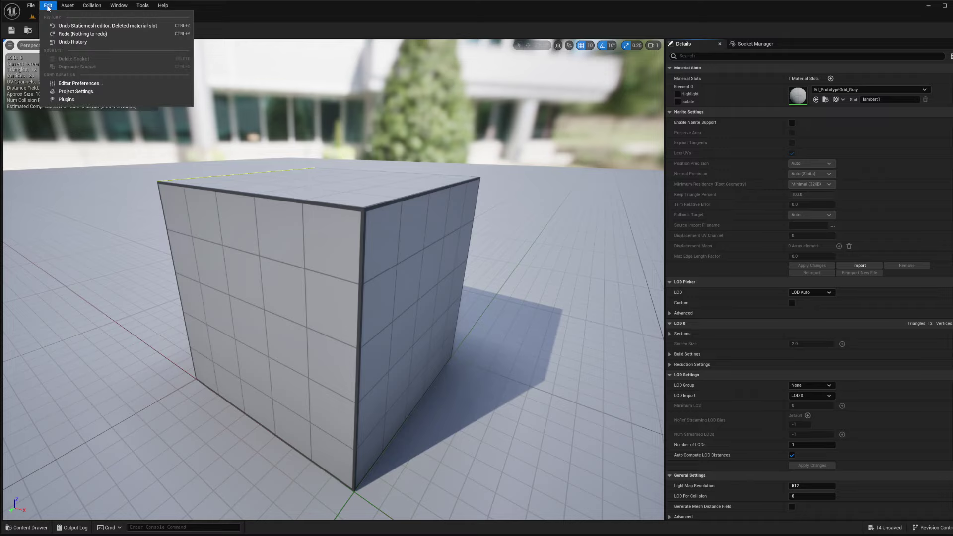
pyautogui.click(99, 92)
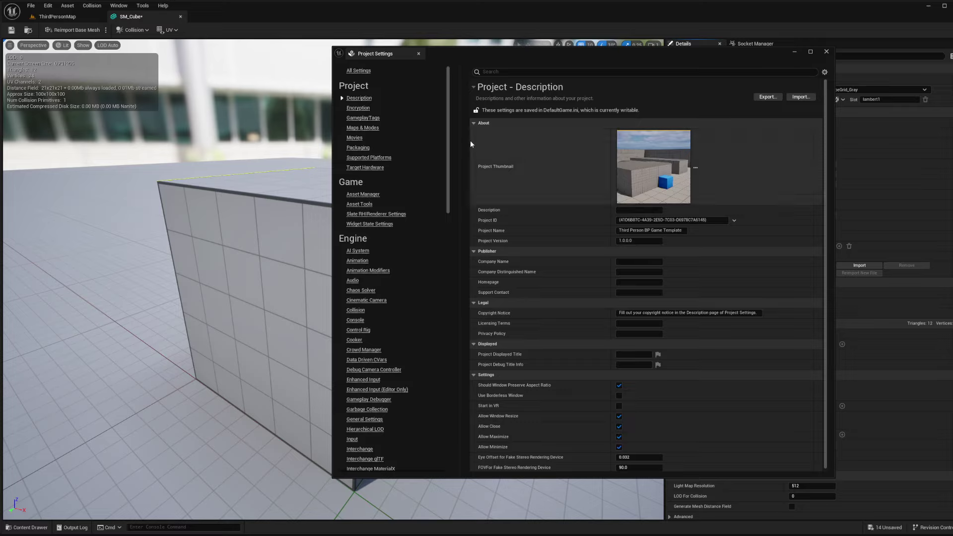
pyautogui.click(497, 72)
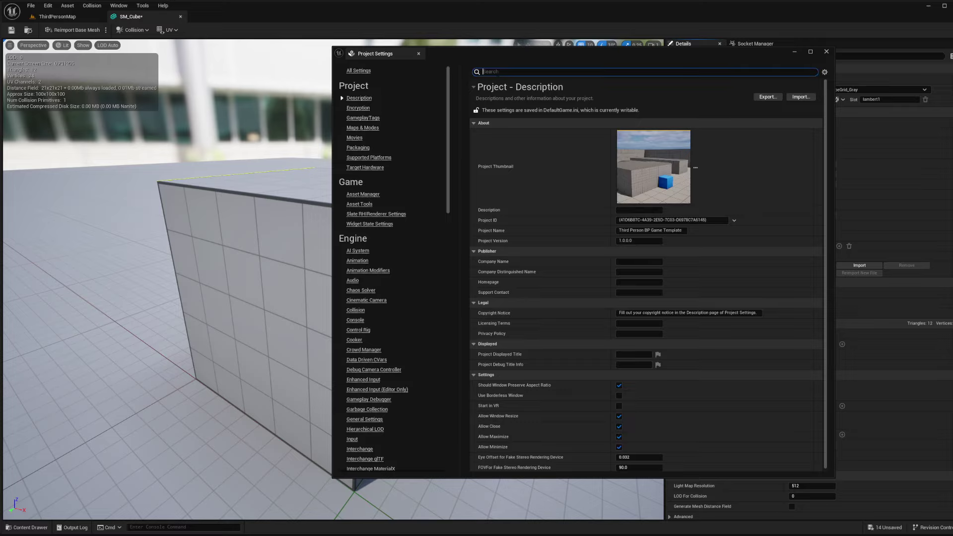
pyautogui.write('rhi')
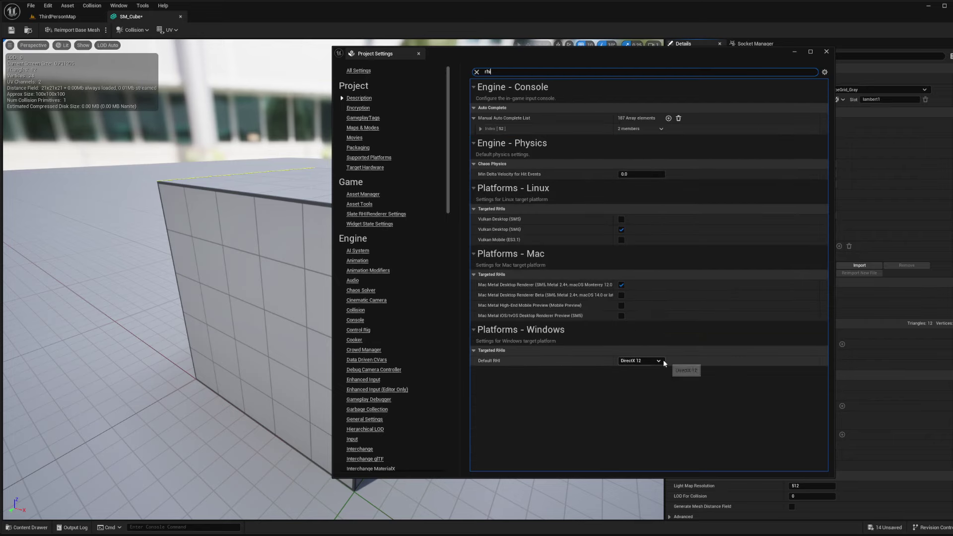
pyautogui.moveTo(492, 361)
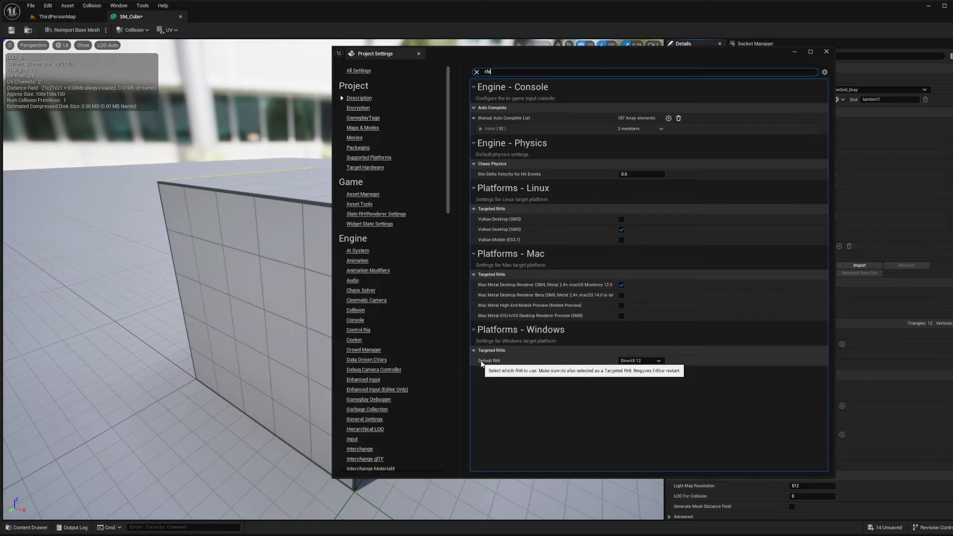
pyautogui.click(653, 361)
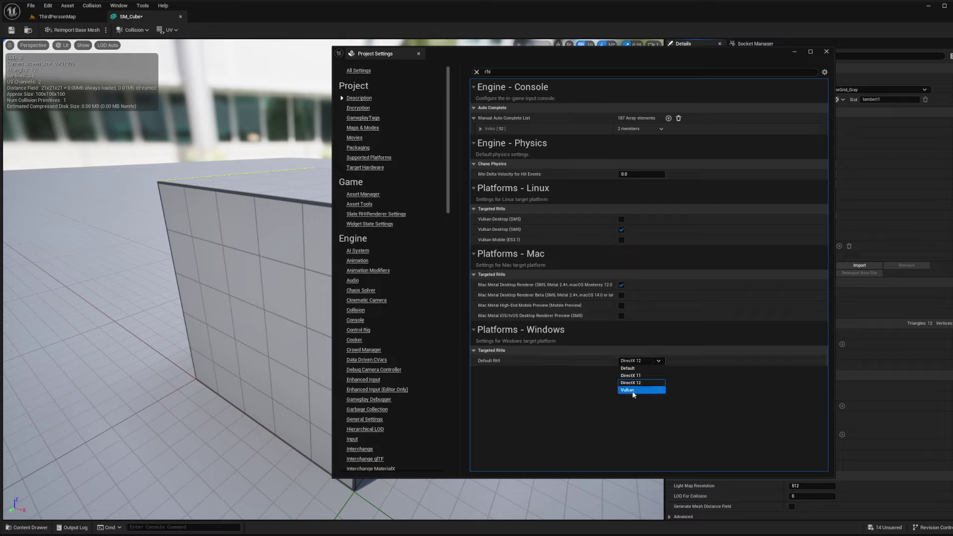
pyautogui.click(737, 402)
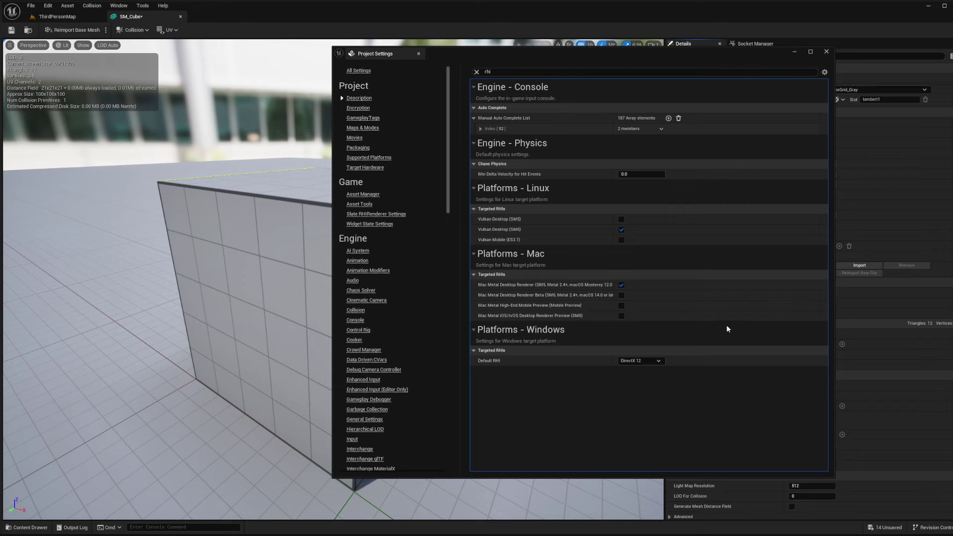
pyautogui.click(827, 51)
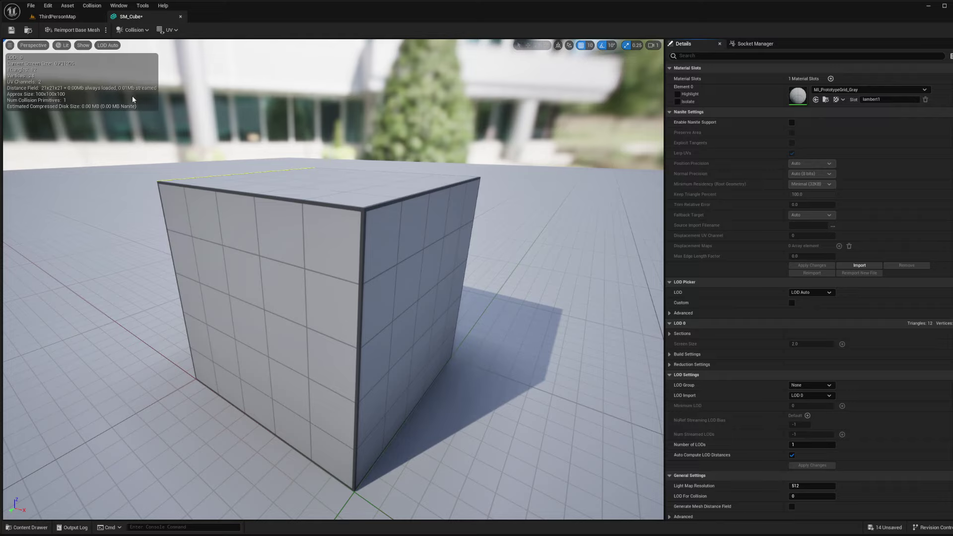
# Display the cube mesh's simple collision and inspect it from above and from the side.
pyautogui.click(84, 45)
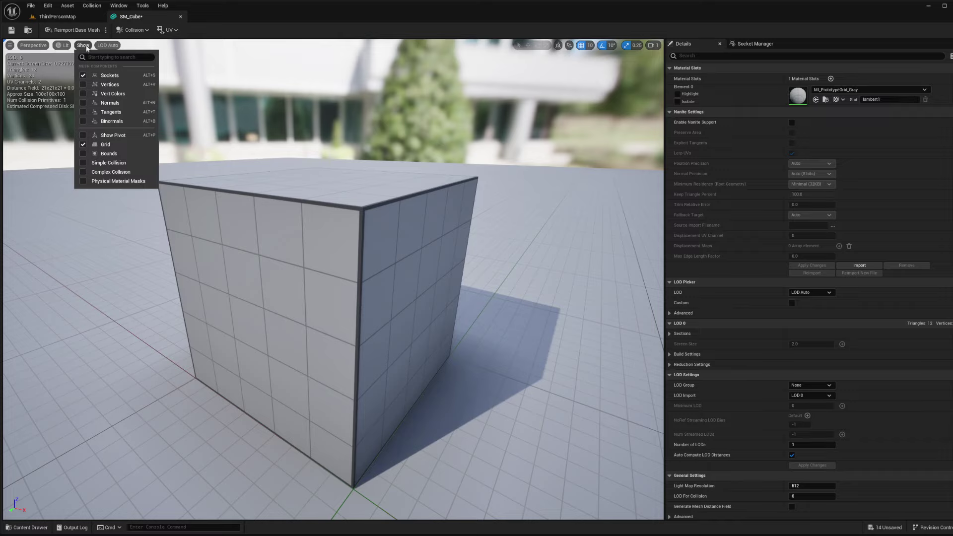
pyautogui.click(82, 164)
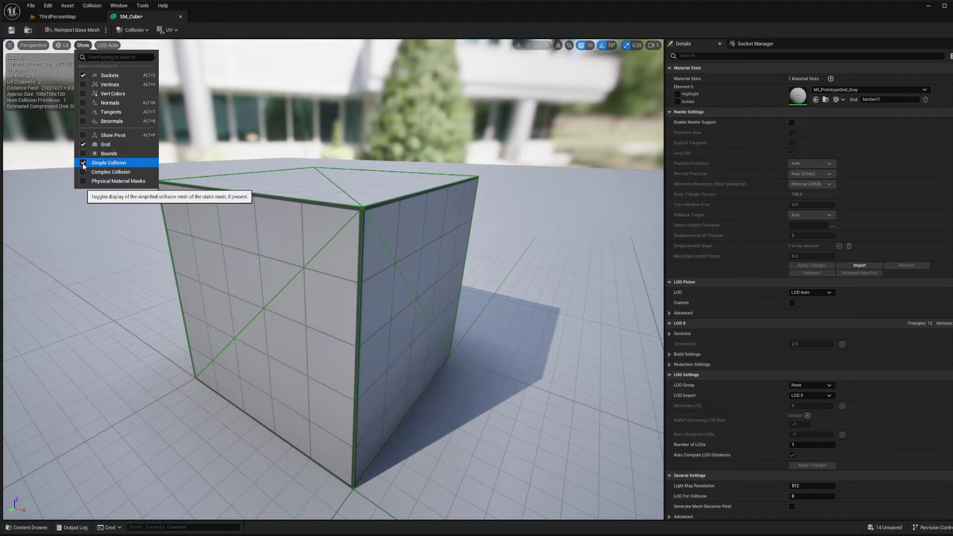
pyautogui.moveTo(298, 298); pyautogui.dragTo(312, 98)
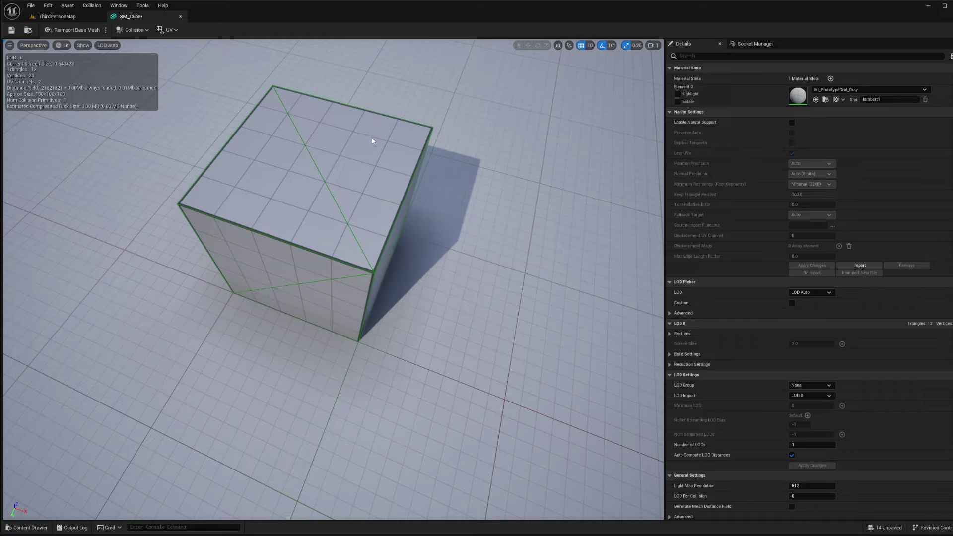
pyautogui.moveTo(423, 136); pyautogui.dragTo(313, 184)
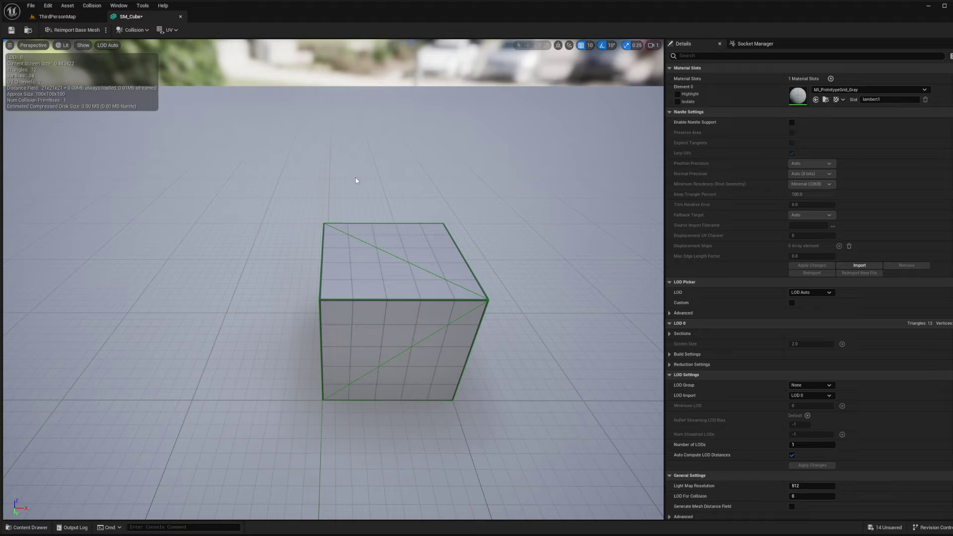
# Save the SM_Cube mesh and view the cube with its collision from several angles.
pyautogui.moveTo(359, 180); pyautogui.dragTo(385, 202)
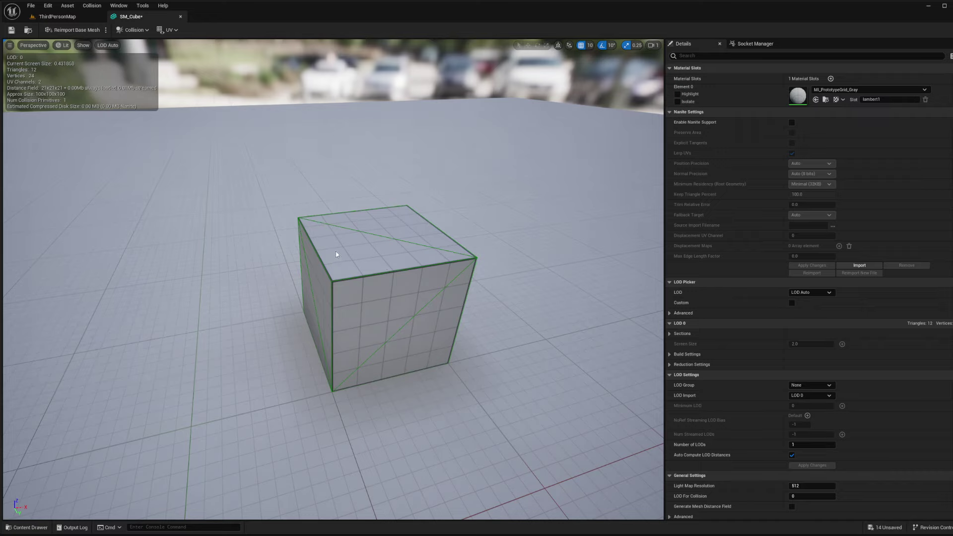
pyautogui.click(11, 32)
pyautogui.moveTo(445, 192); pyautogui.dragTo(396, 191)
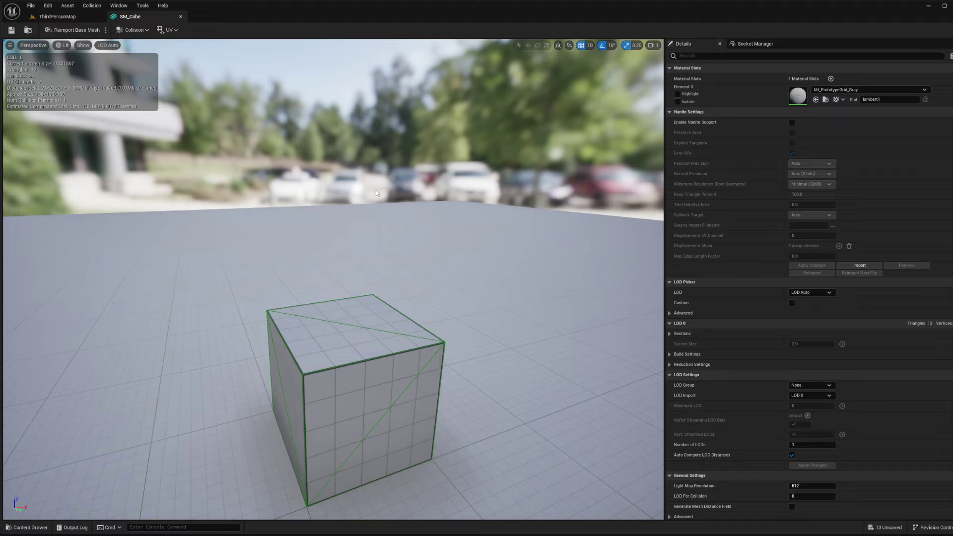
pyautogui.moveTo(370, 192); pyautogui.dragTo(372, 173)
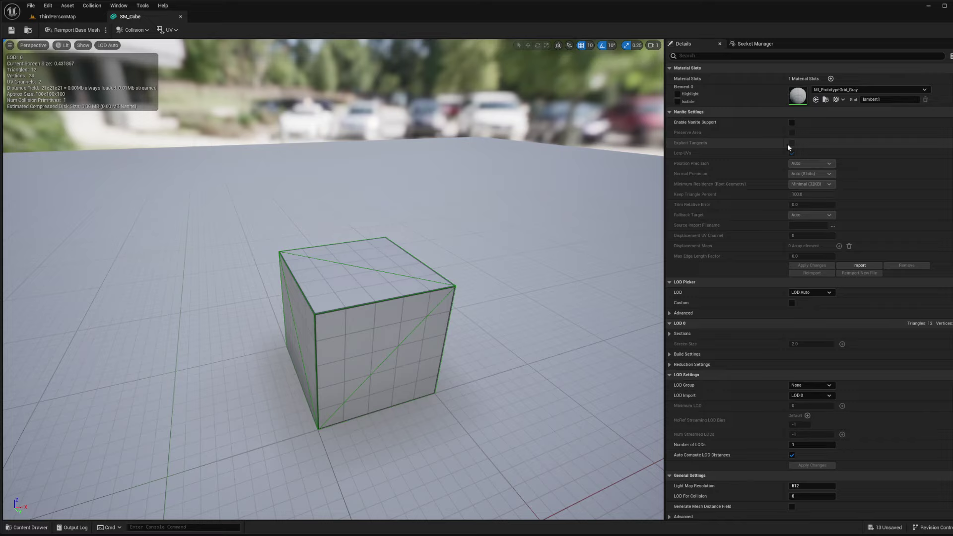
# Review the SM_Cube mesh's Nanite settings and collapse that section.
pyautogui.scroll(-2, 765, 159)
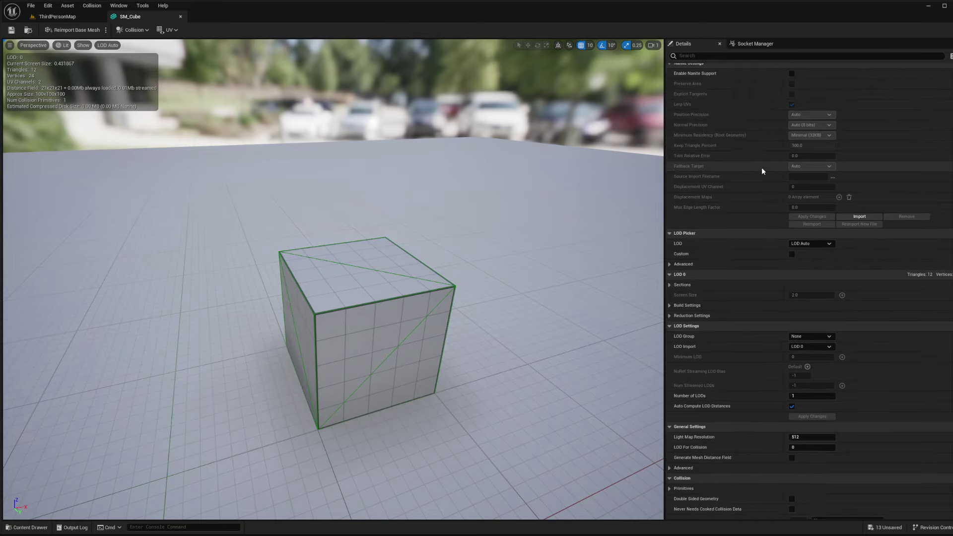
pyautogui.scroll(2, 761, 169)
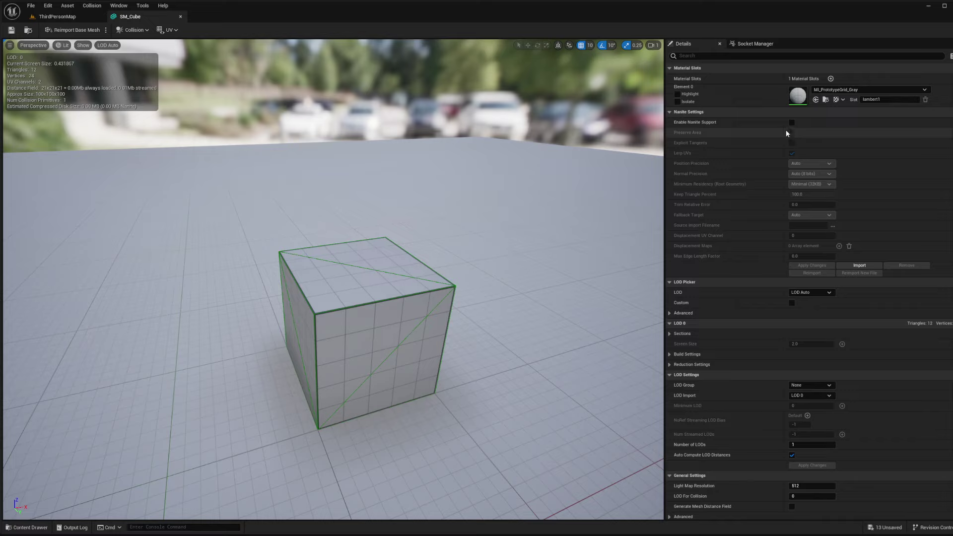
pyautogui.moveTo(681, 134)
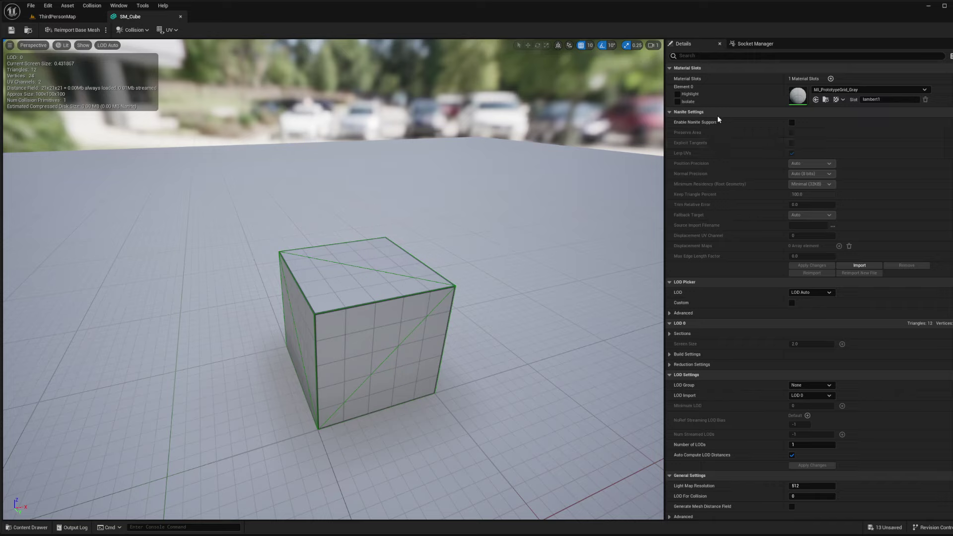
pyautogui.click(672, 111)
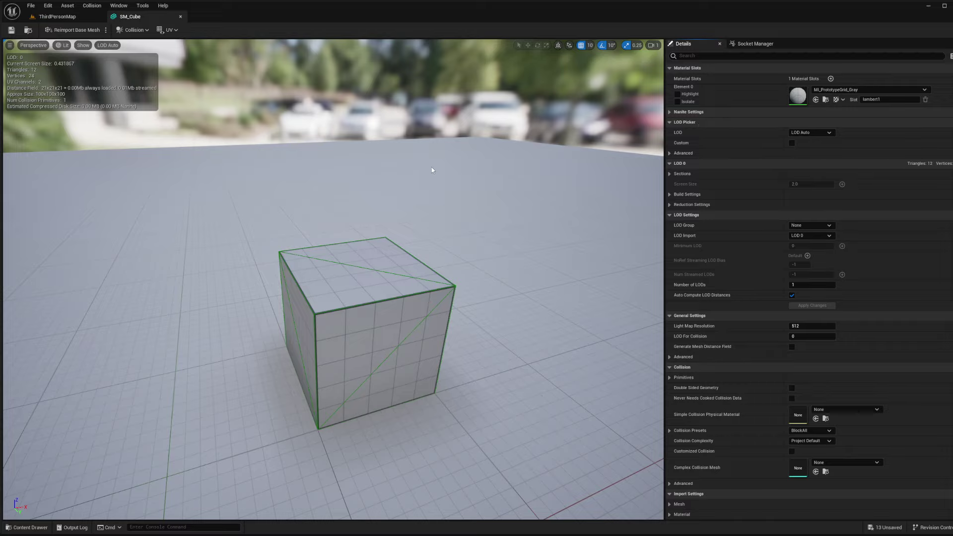
# Frame the cube and look at the advanced options of its LOD Picker.
pyautogui.moveTo(431, 170)
pyautogui.mouseDown(button='right')
pyautogui.moveTo(452, 193)
pyautogui.moveTo(437, 169)
pyautogui.mouseUp(button='right')
pyautogui.press('f')
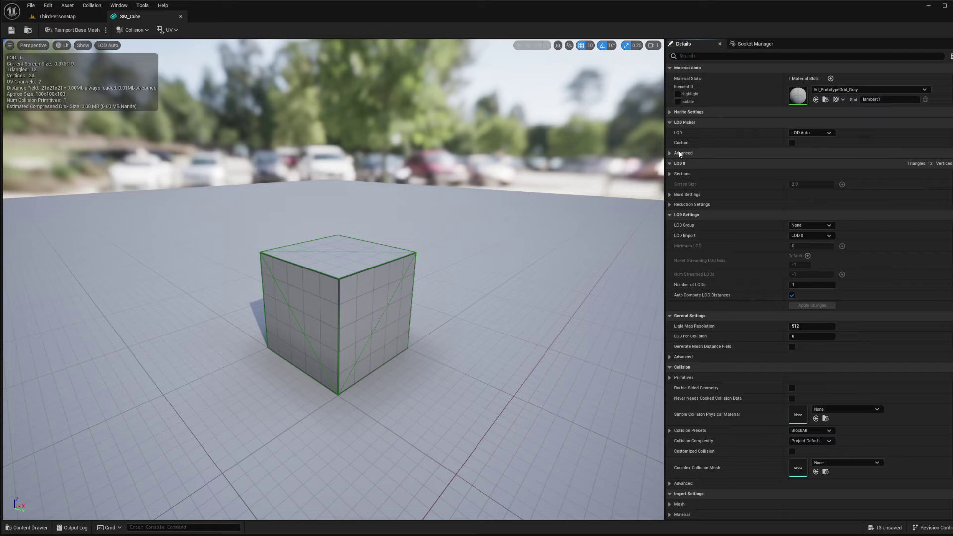
pyautogui.click(669, 153)
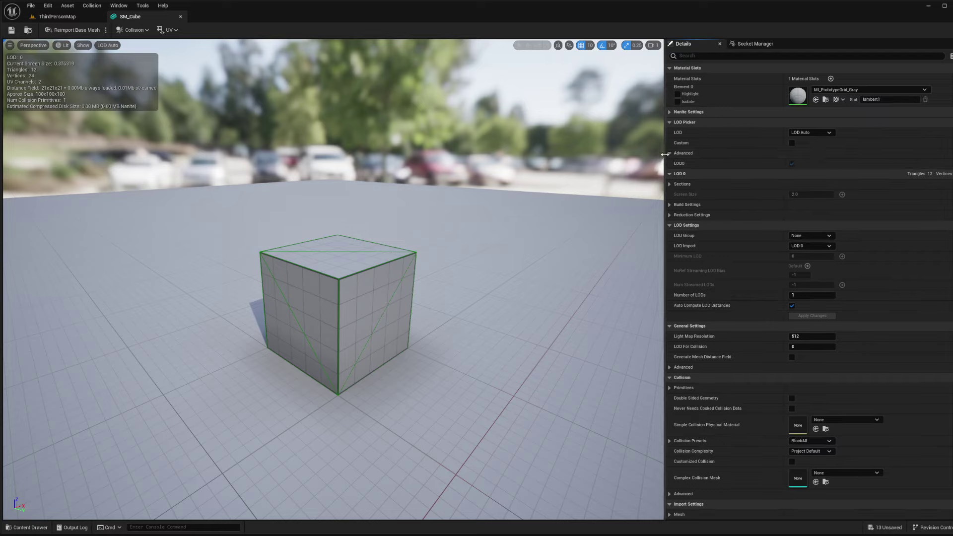
pyautogui.click(696, 153)
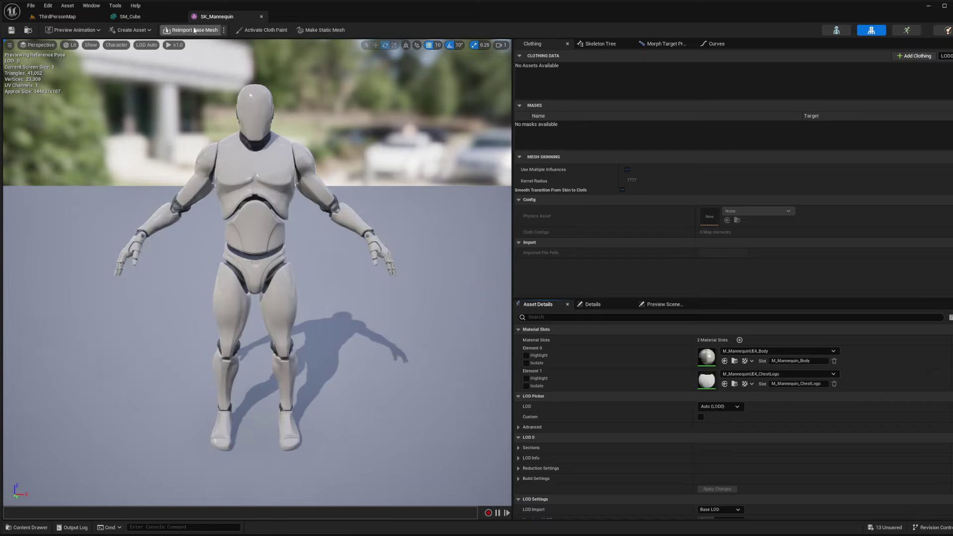
# View the mannequin's skeleton asset and bone hierarchy, return to its skeletal mesh and frame the character.
pyautogui.click(837, 32)
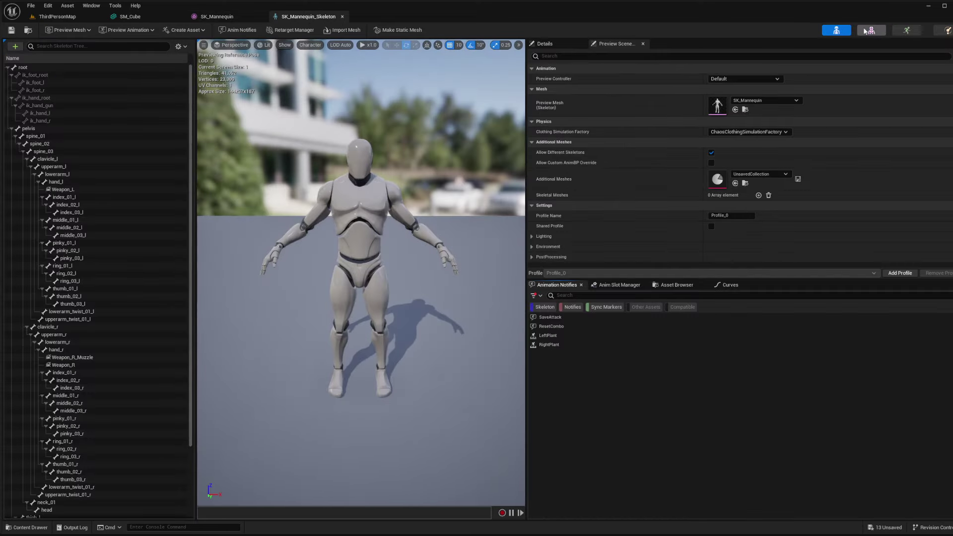
pyautogui.click(871, 30)
pyautogui.press('f')
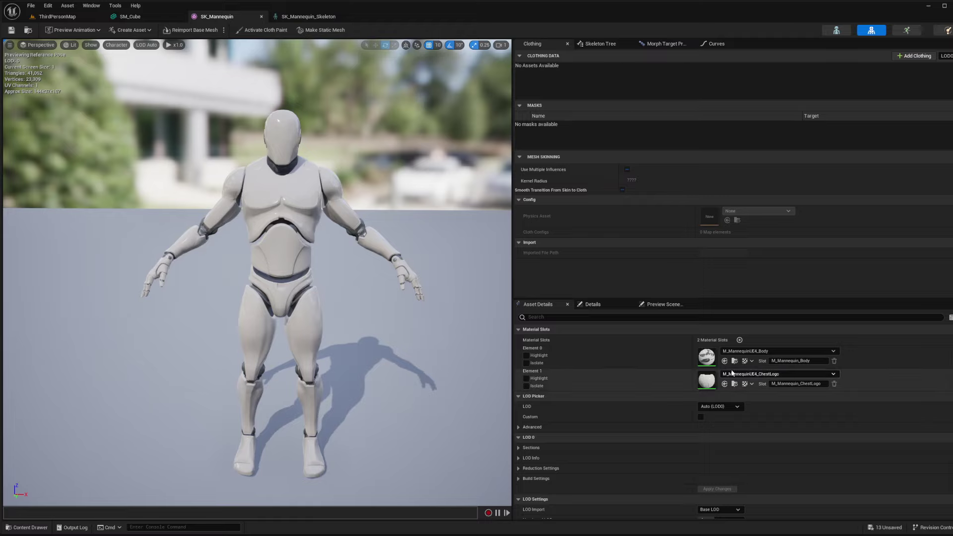
# Find the mannequin's LOD settings and compare its LOD level, triangle and vertex counts at different viewing distances.
pyautogui.scroll(-5, 591, 450)
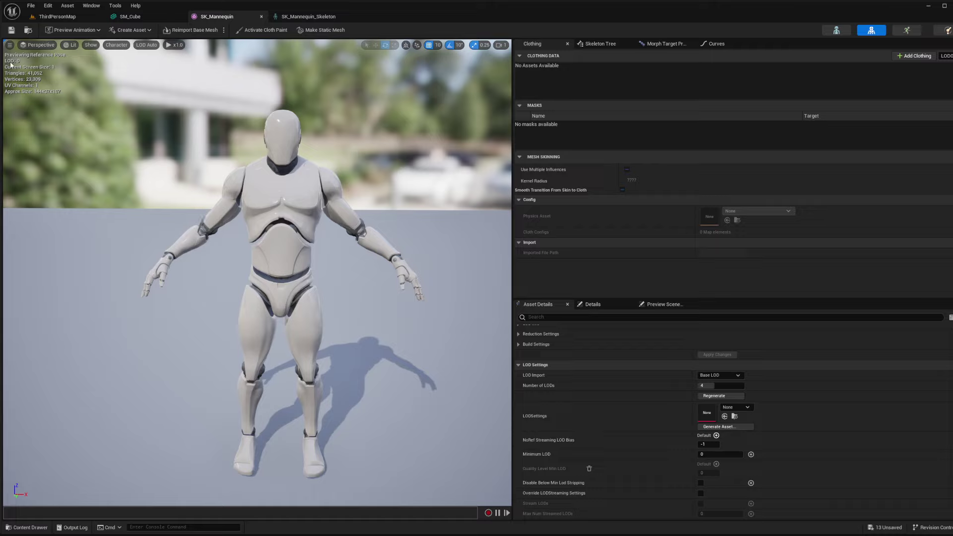
pyautogui.moveTo(269, 137); pyautogui.dragTo(265, 229)
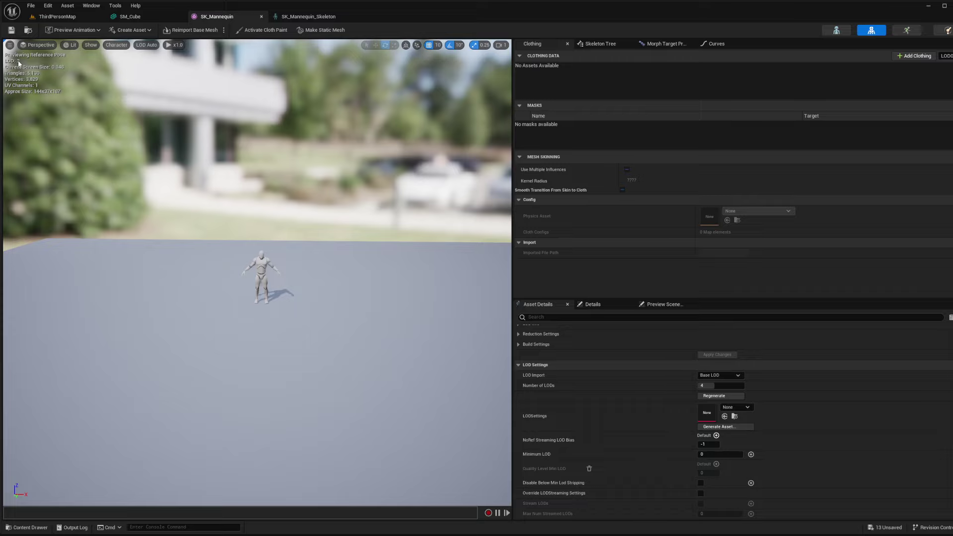
pyautogui.moveTo(18, 61); pyautogui.dragTo(45, 91)
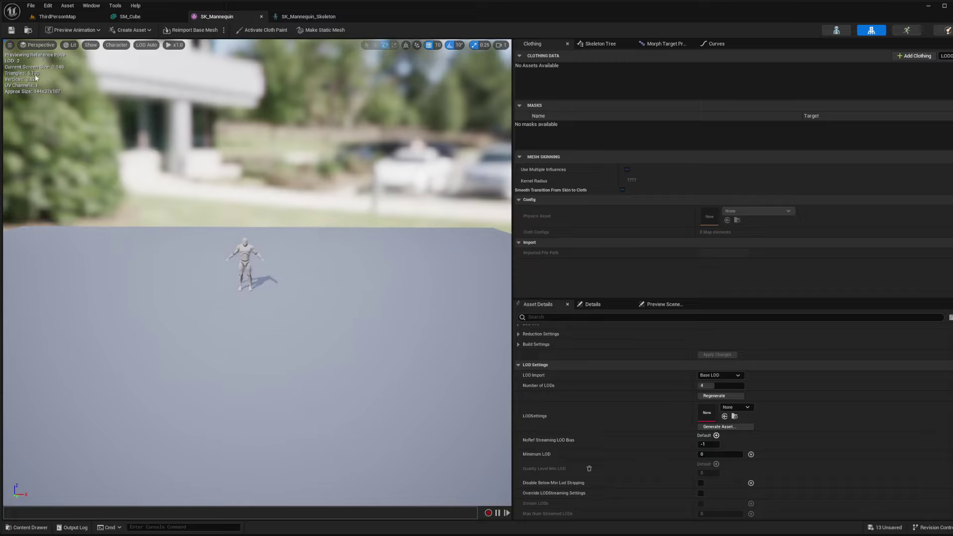
pyautogui.moveTo(212, 146); pyautogui.dragTo(282, 255)
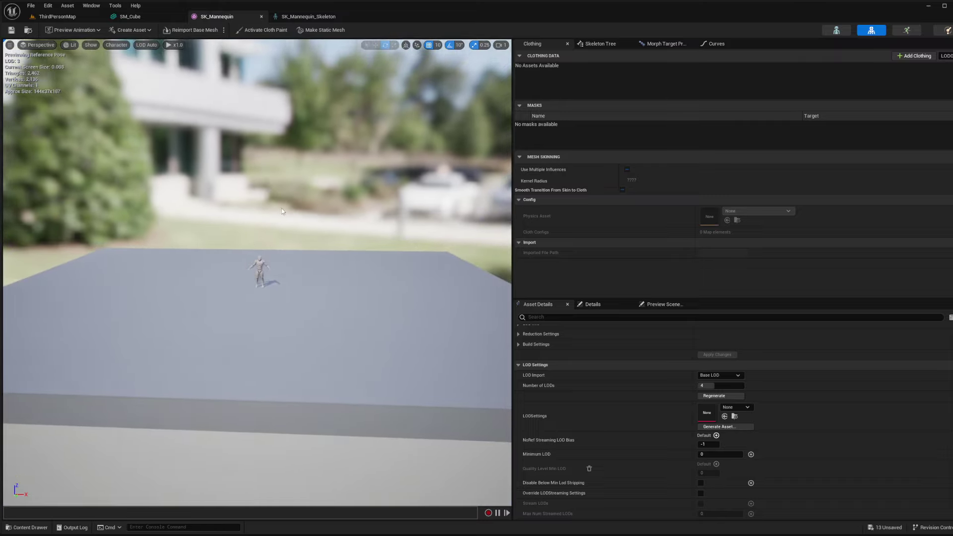
pyautogui.moveTo(282, 211); pyautogui.dragTo(282, 218, button='right')
pyautogui.moveTo(281, 219)
pyautogui.mouseDown()
pyautogui.moveTo(282, 154)
pyautogui.moveTo(282, 214)
pyautogui.mouseUp()
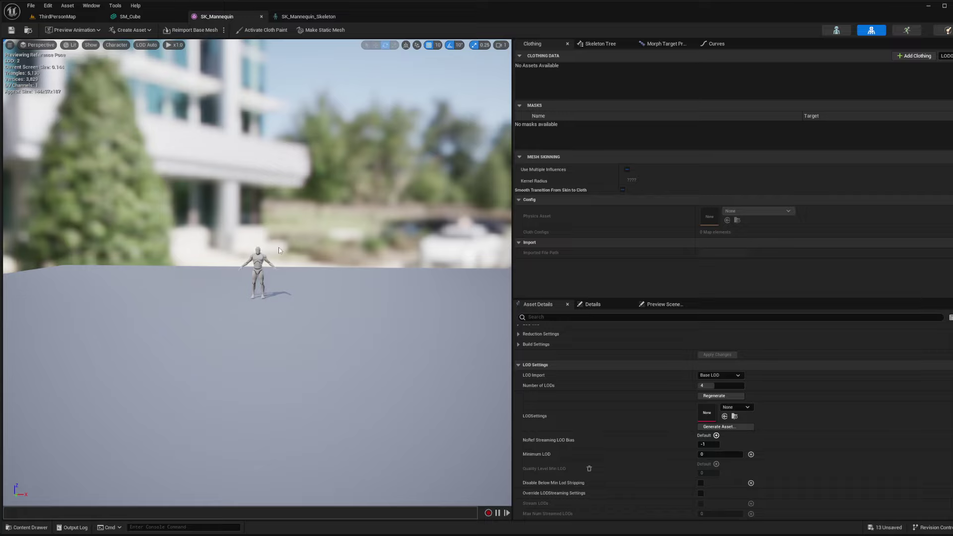
pyautogui.moveTo(279, 251)
pyautogui.mouseDown()
pyautogui.moveTo(258, 251)
pyautogui.moveTo(288, 251)
pyautogui.moveTo(275, 250)
pyautogui.mouseUp()
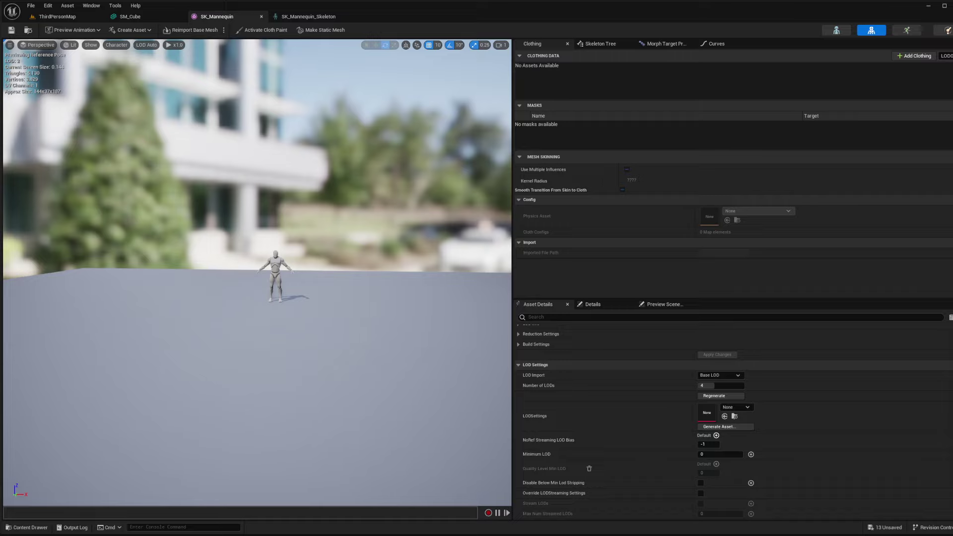
pyautogui.moveTo(276, 251)
pyautogui.mouseDown()
pyautogui.moveTo(274, 268)
pyautogui.moveTo(273, 255)
pyautogui.mouseUp()
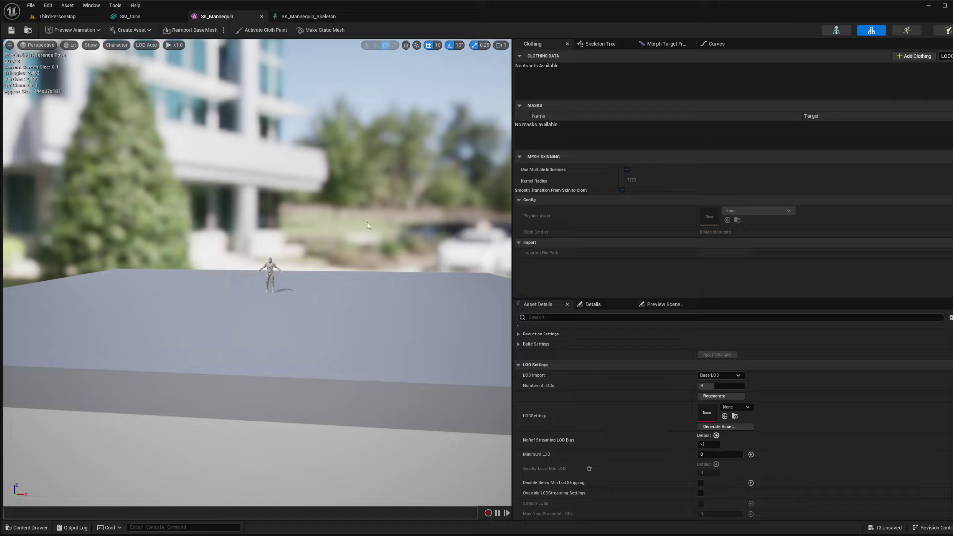
# Frame the mannequin up close and enlarge the asset details area to review its LOD settings.
pyautogui.moveTo(273, 254); pyautogui.dragTo(268, 203)
pyautogui.press('f')
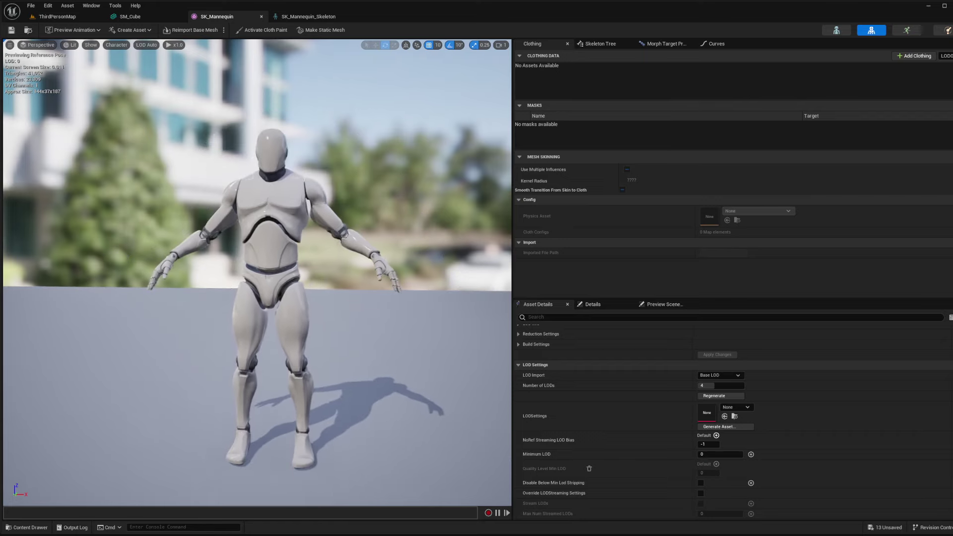
pyautogui.moveTo(735, 299); pyautogui.dragTo(729, 126)
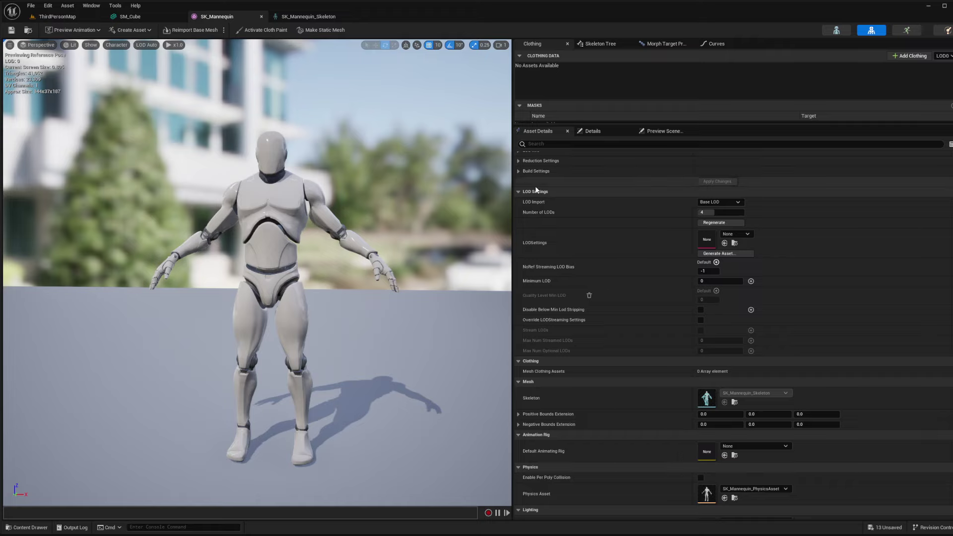
pyautogui.scroll(2, 539, 189)
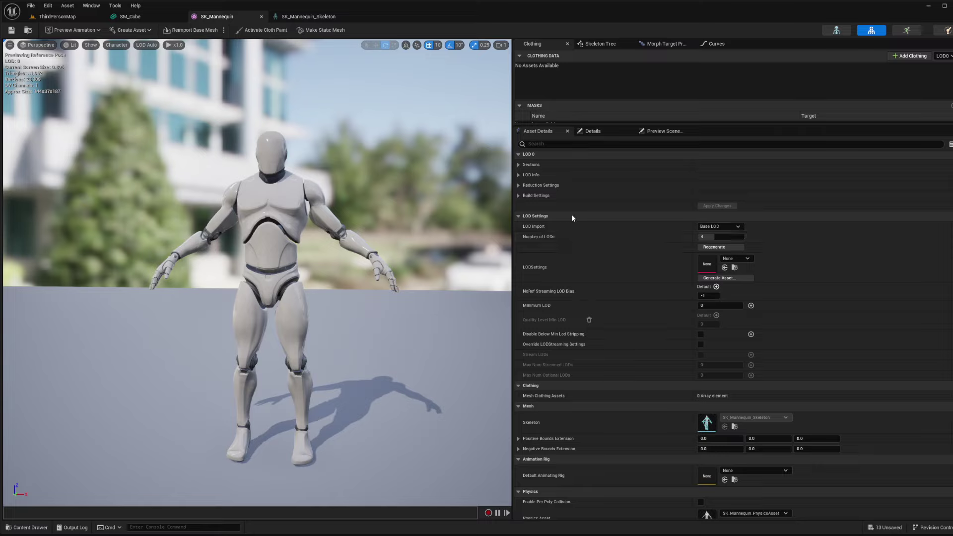
# Set the SM_Cube mesh's number of LODs to 4 and apply the change.
pyautogui.click(175, 17)
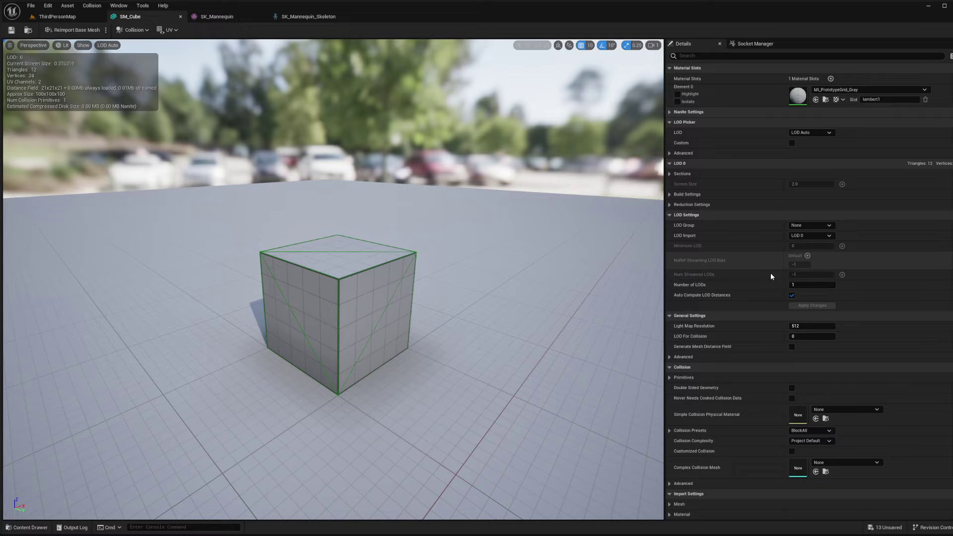
pyautogui.click(801, 285)
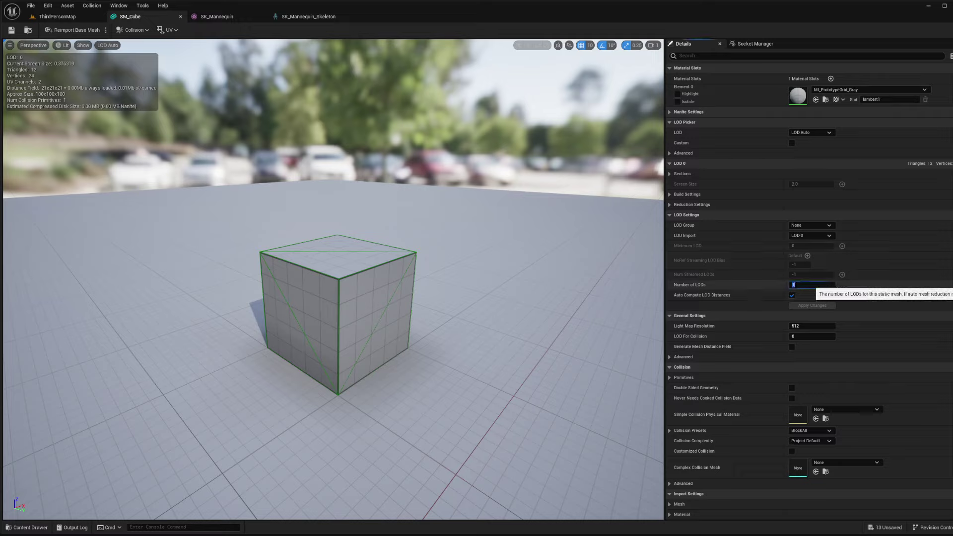
pyautogui.press('Return')
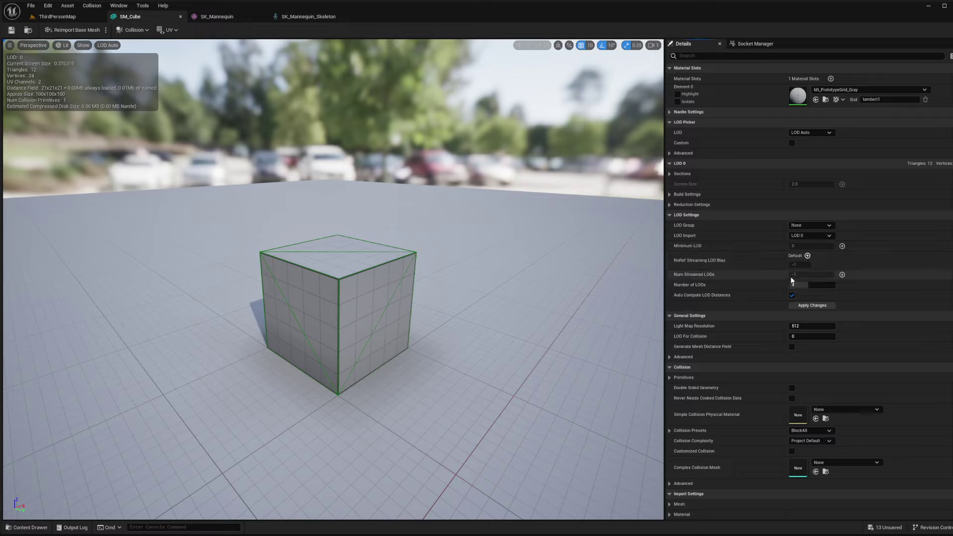
pyautogui.click(808, 307)
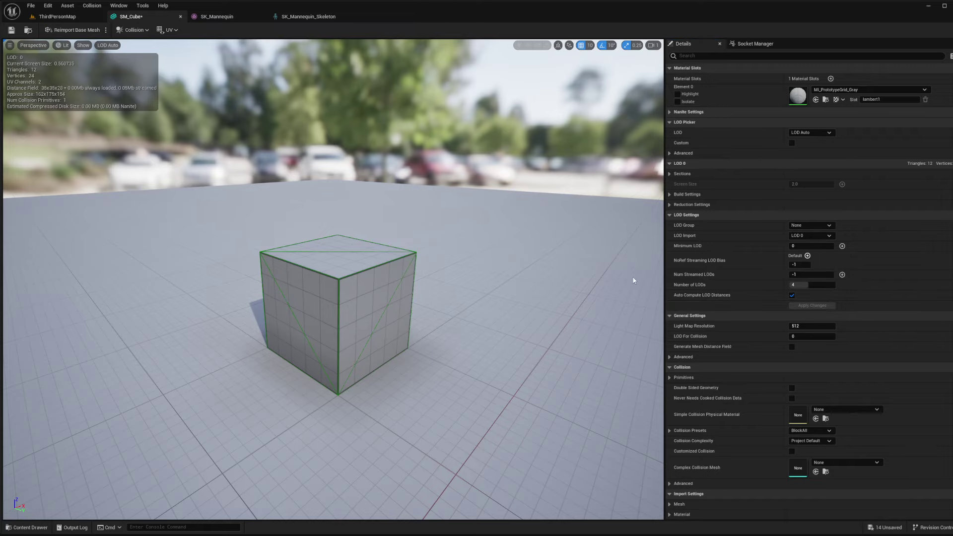
# Examine the cube from near and far distances to check its LOD level and triangle count.
pyautogui.scroll(-10, 334, 279)
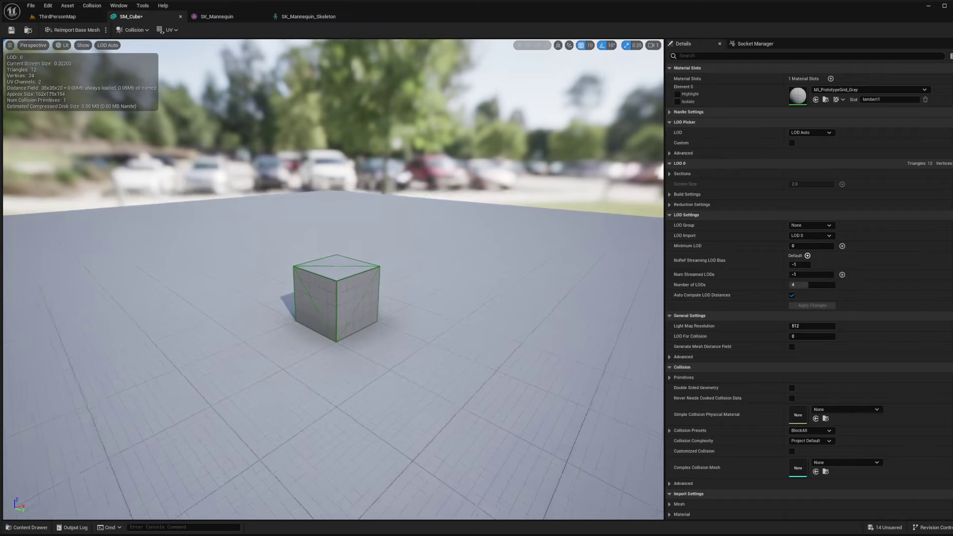
pyautogui.scroll(-8, 334, 279)
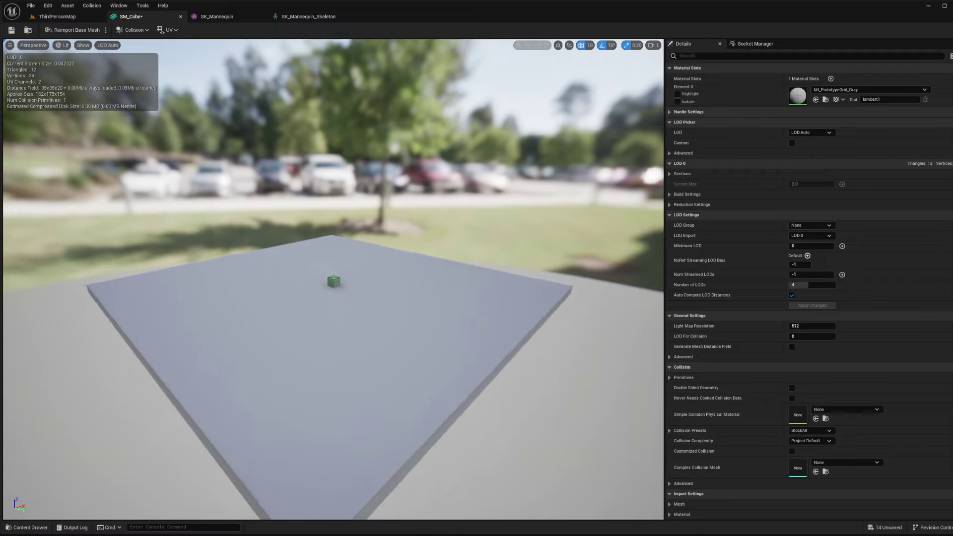
pyautogui.scroll(8, 334, 280)
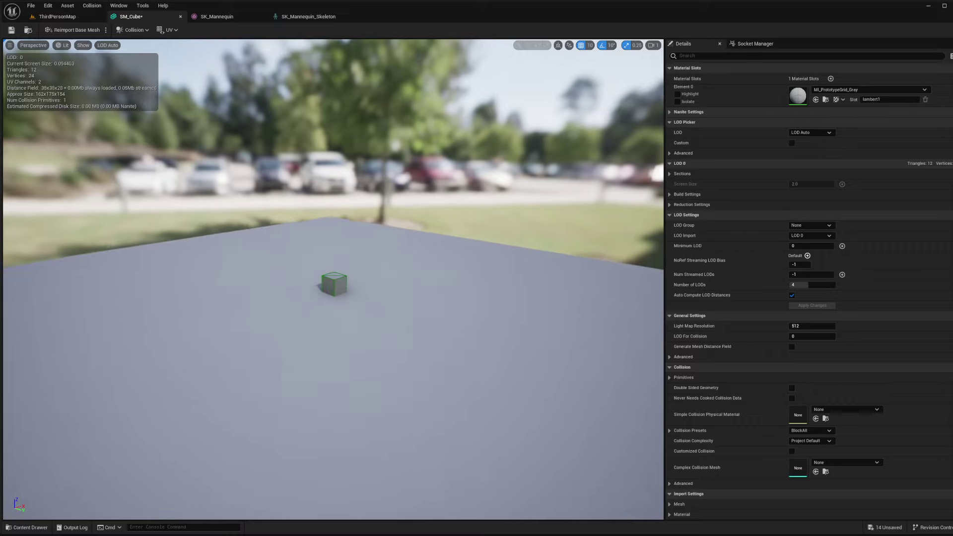
pyautogui.scroll(15, 334, 280)
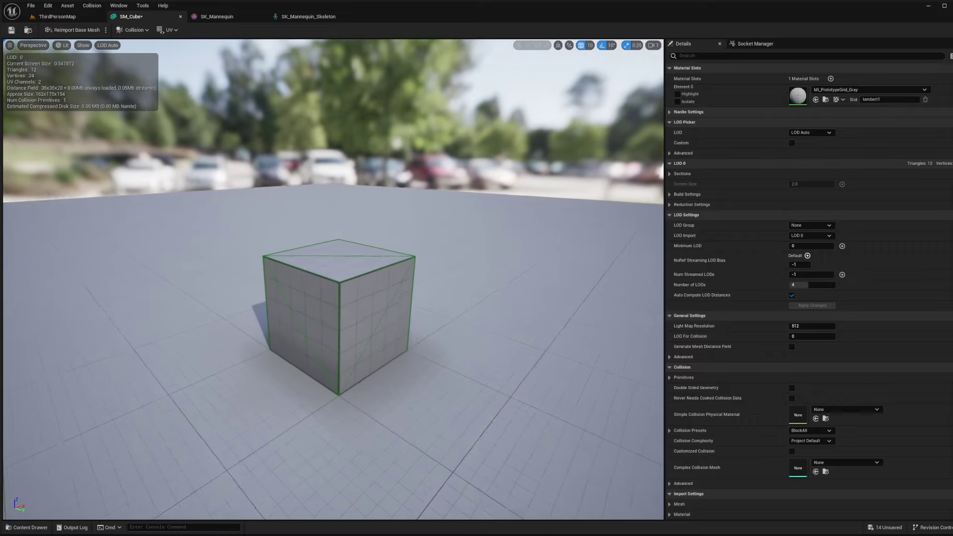
pyautogui.scroll(-15, 334, 279)
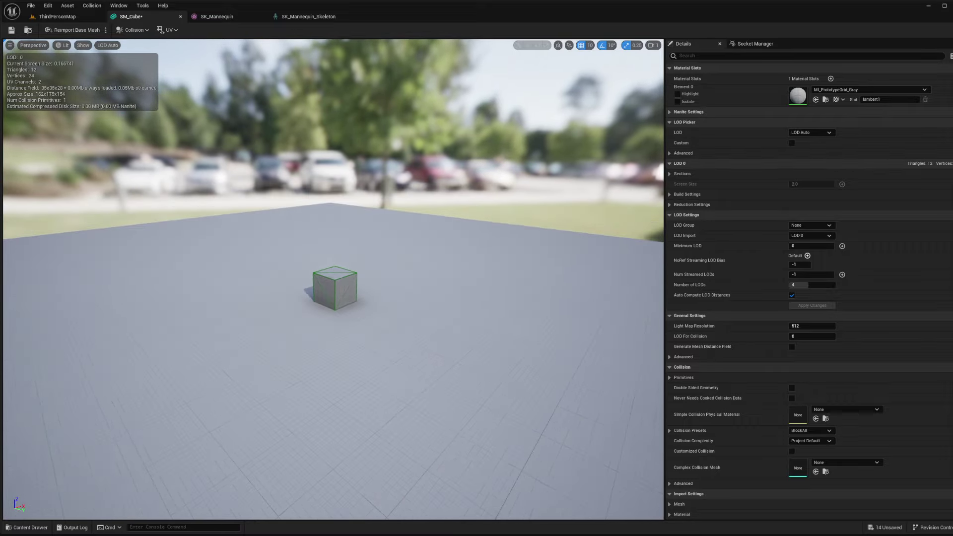
pyautogui.scroll(-5, 333, 280)
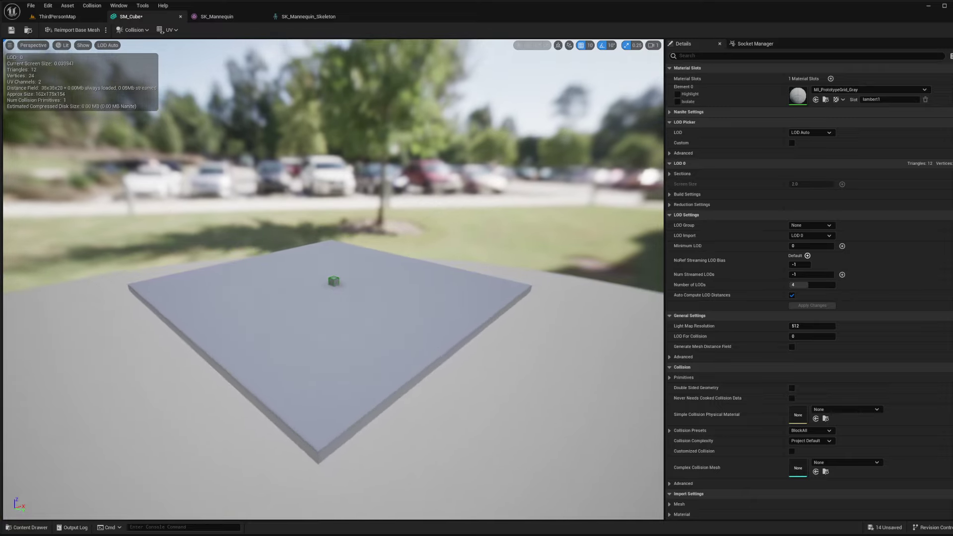
pyautogui.scroll(10, 364, 235)
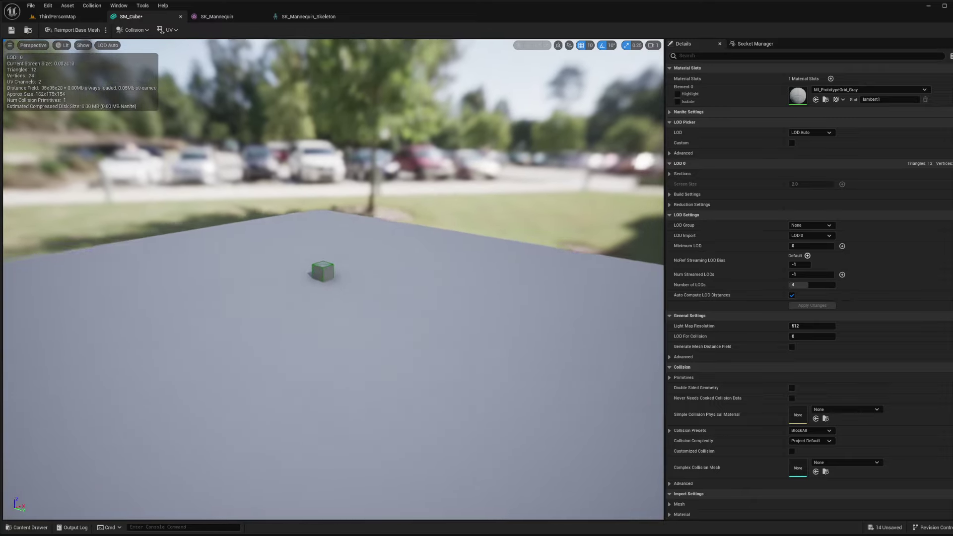
pyautogui.scroll(2, 363, 235)
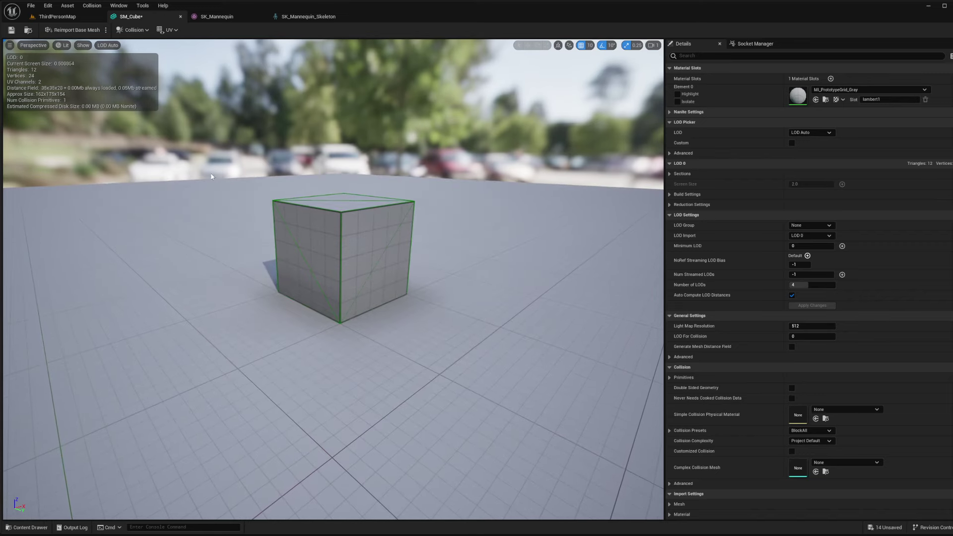
# Preview the cube at LOD 2, LOD 1 and LOD 0 to compare its geometry, finishing on LOD 0.
pyautogui.click(116, 45)
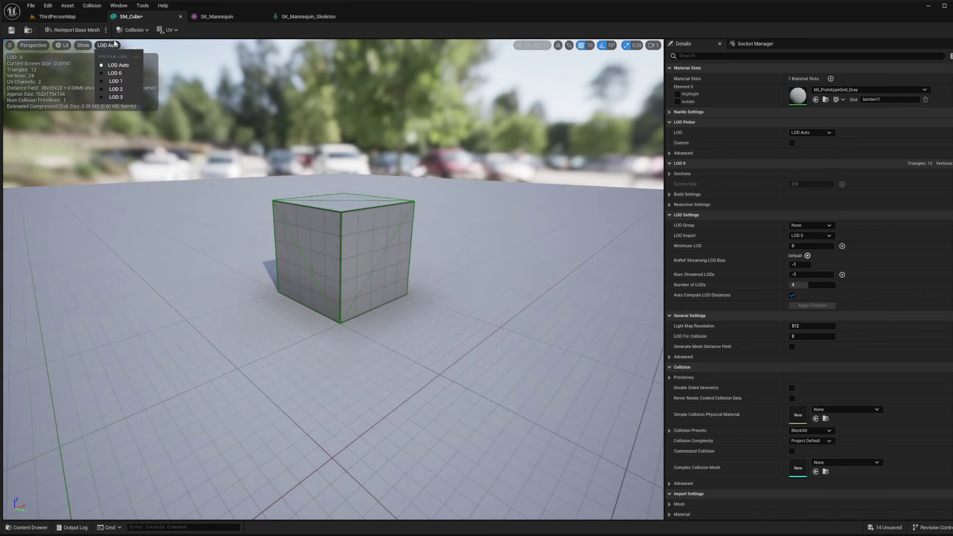
pyautogui.click(121, 88)
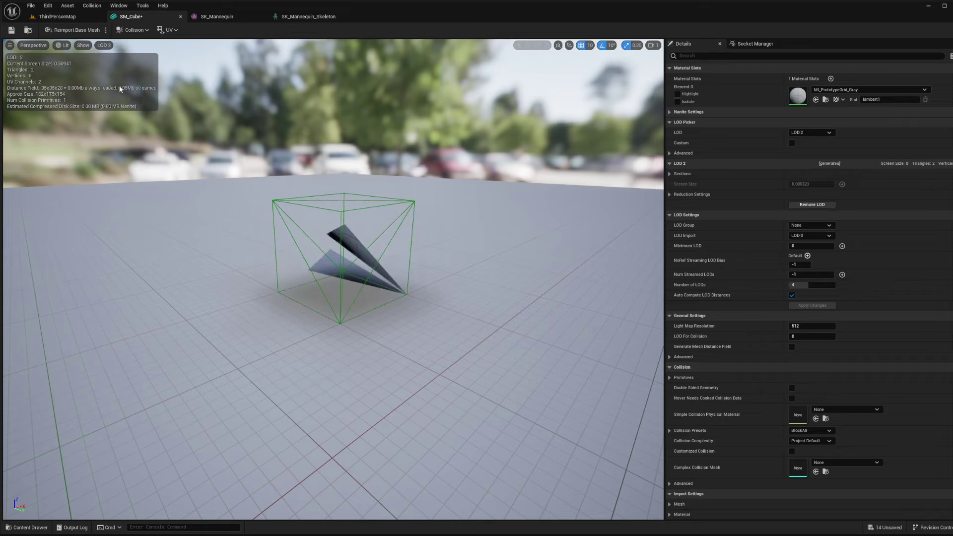
pyautogui.click(107, 44)
pyautogui.click(115, 82)
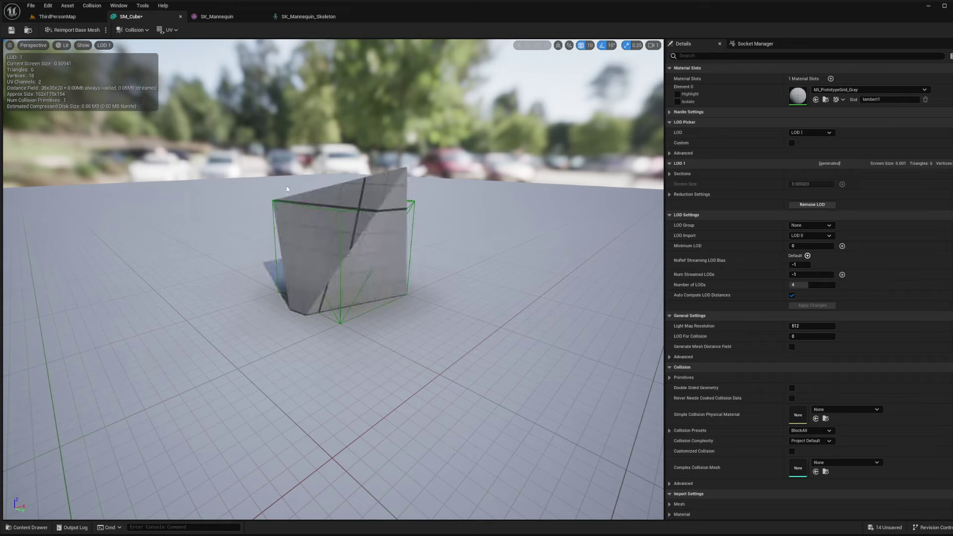
pyautogui.click(105, 45)
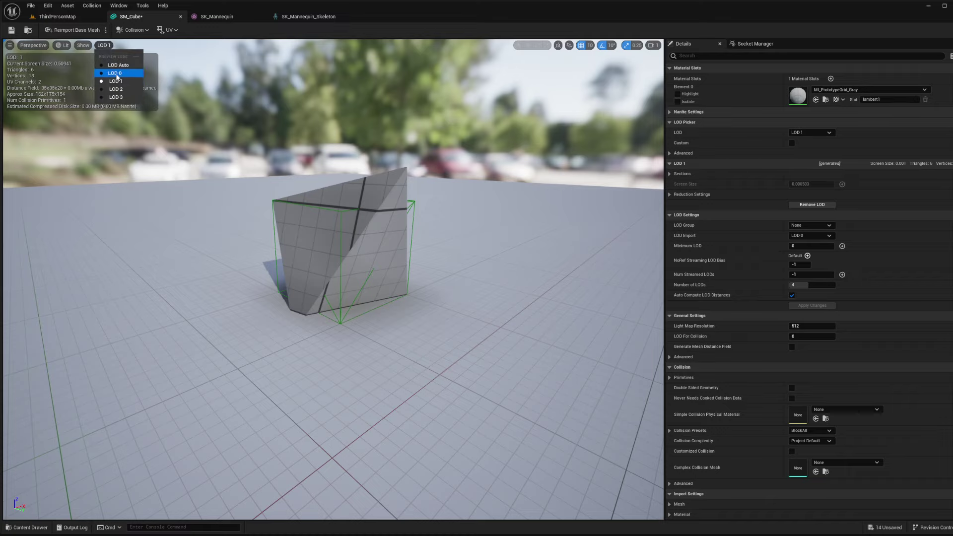
pyautogui.click(117, 76)
pyautogui.click(104, 45)
pyautogui.click(114, 83)
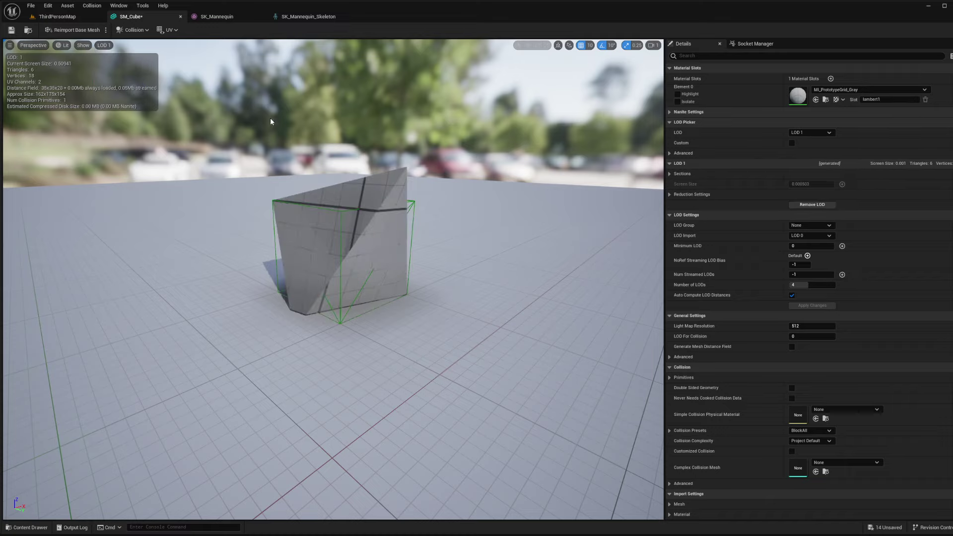
pyautogui.moveTo(346, 200); pyautogui.dragTo(315, 165)
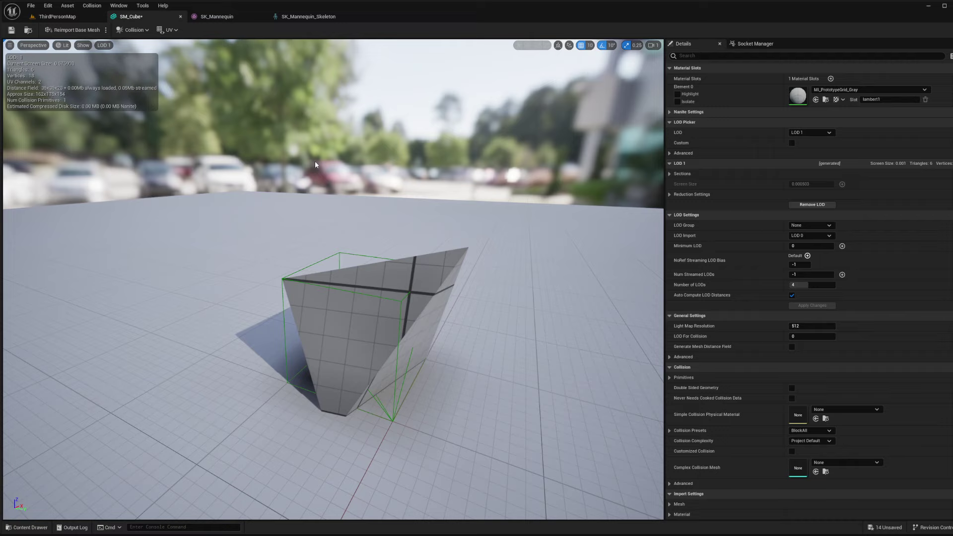
pyautogui.click(103, 45)
pyautogui.click(119, 75)
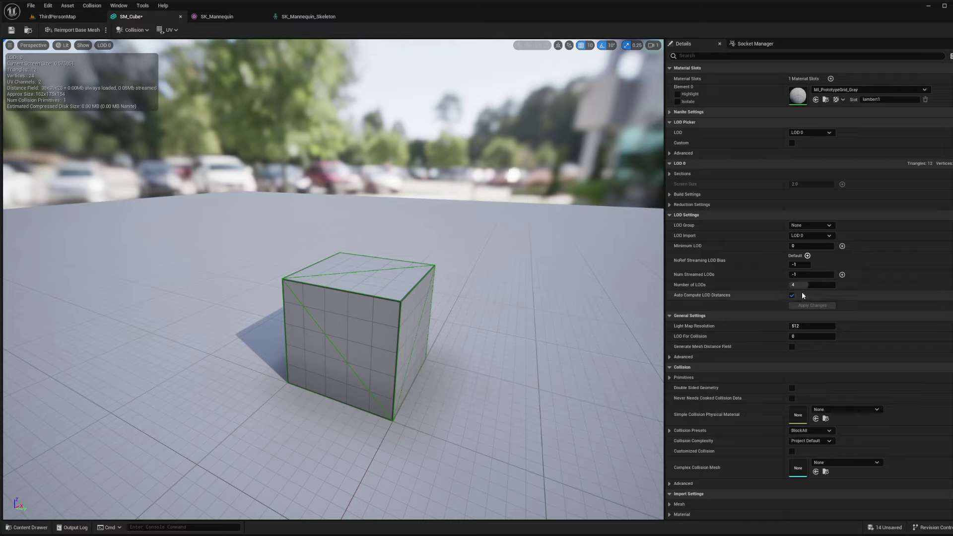
# Set the SM_Cube mesh's number of LODs to 1 and apply the change.
pyautogui.click(797, 285)
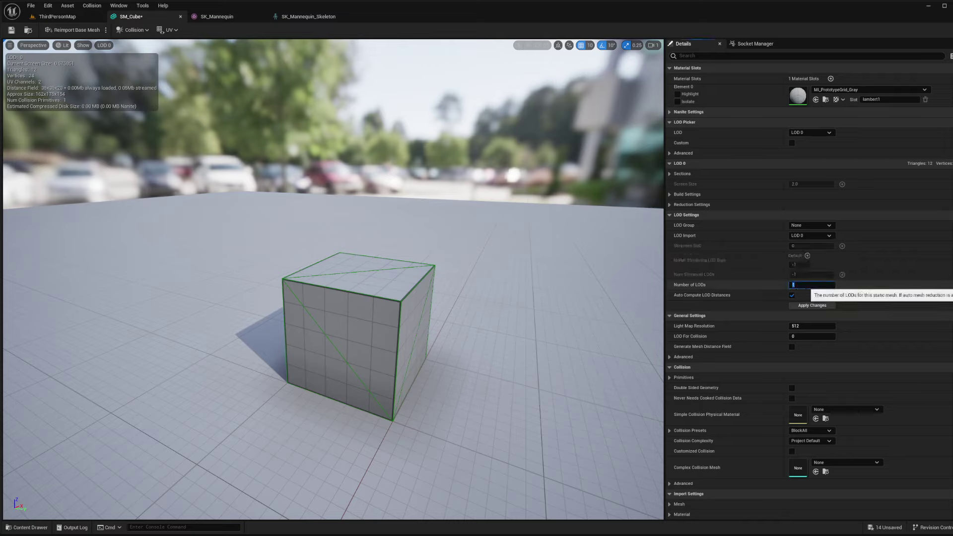
pyautogui.press('Return')
pyautogui.moveTo(396, 237); pyautogui.dragTo(446, 240)
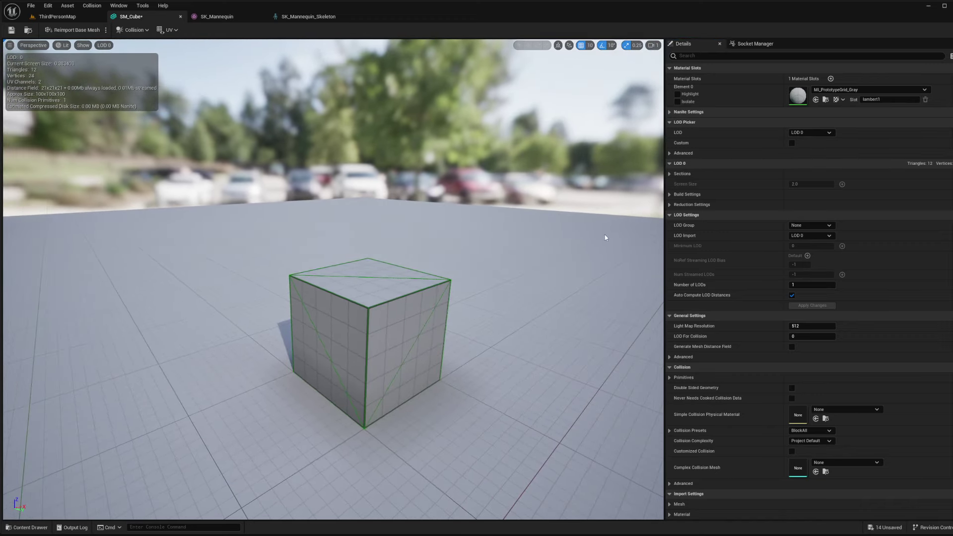
# Return to the SK_Mannequin mesh and check its LOD level, triangle and vertex counts from close up to far away.
pyautogui.click(278, 17)
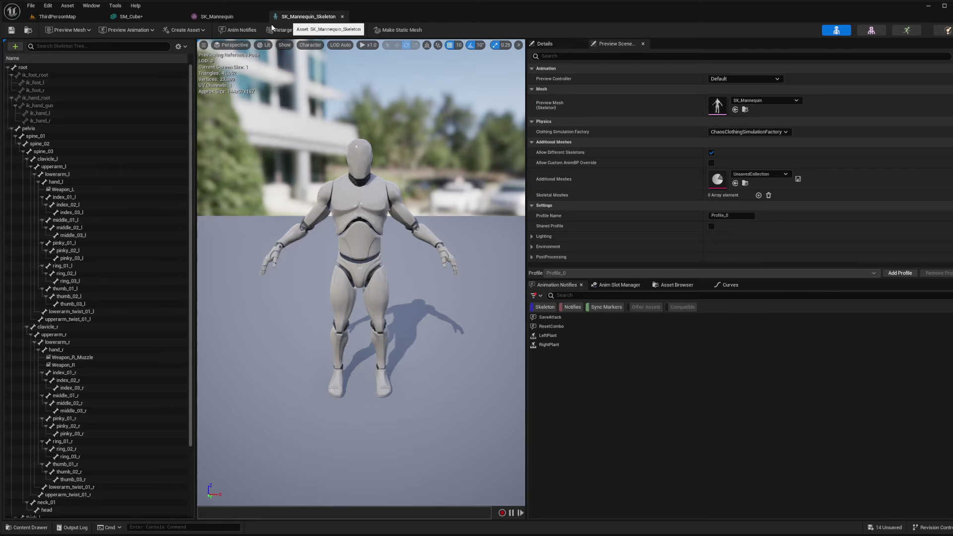
pyautogui.click(217, 17)
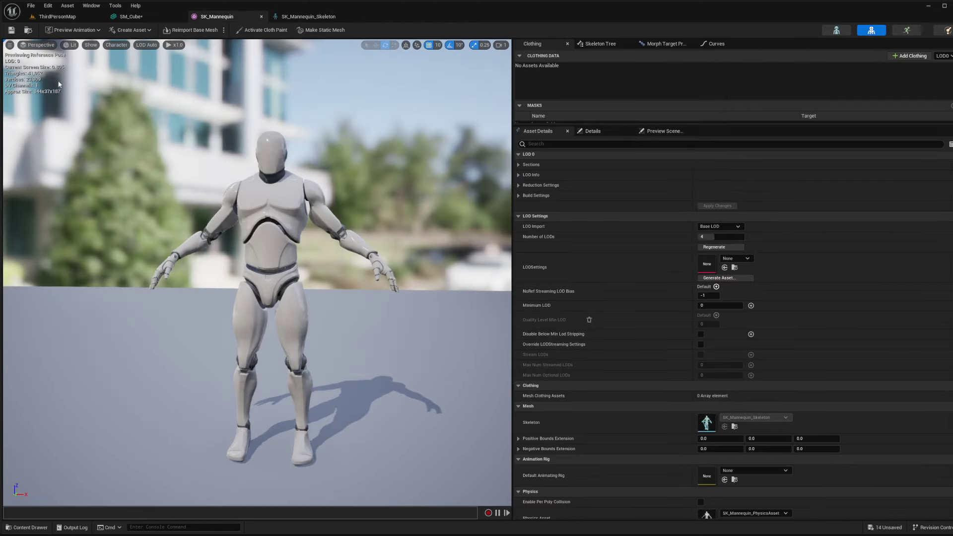
pyautogui.scroll(5, 90, 78)
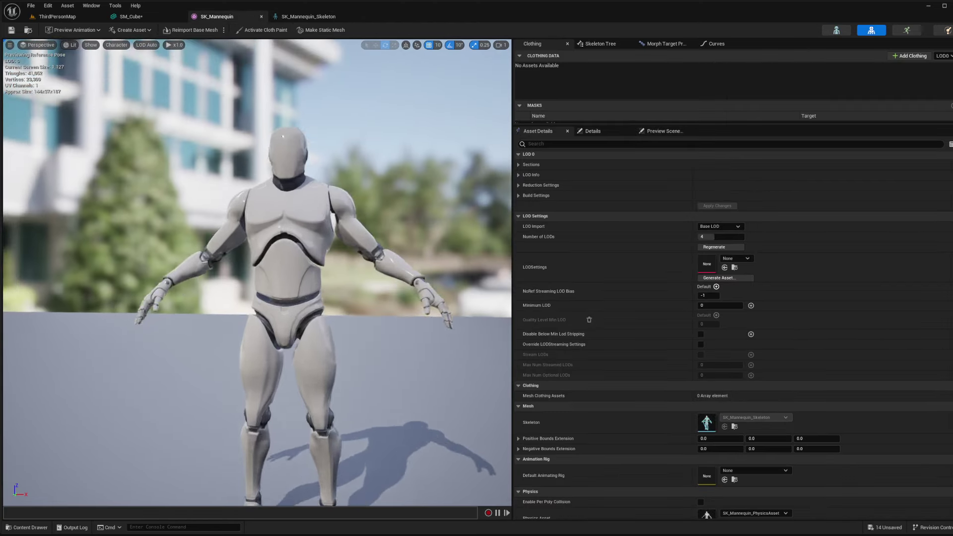
pyautogui.scroll(-8, 90, 78)
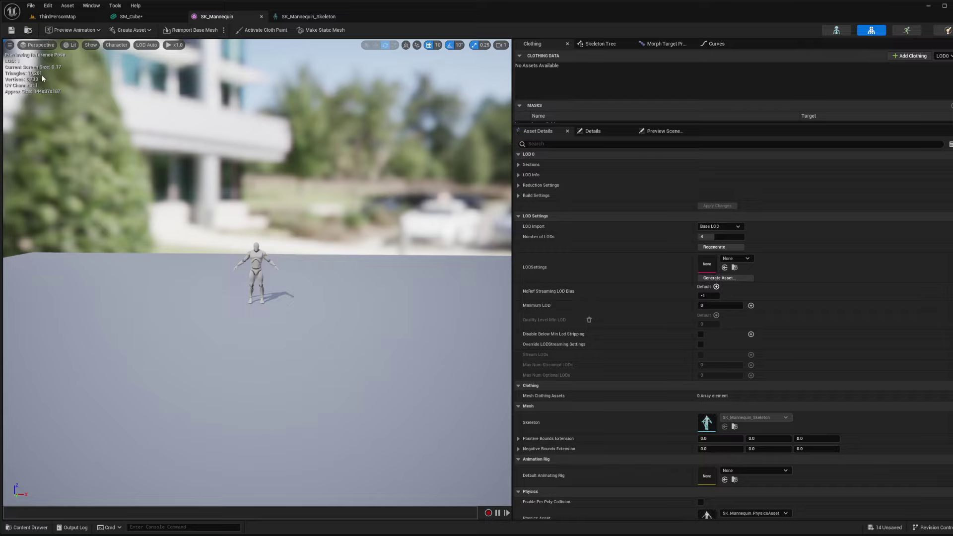
pyautogui.scroll(-5, 255, 146)
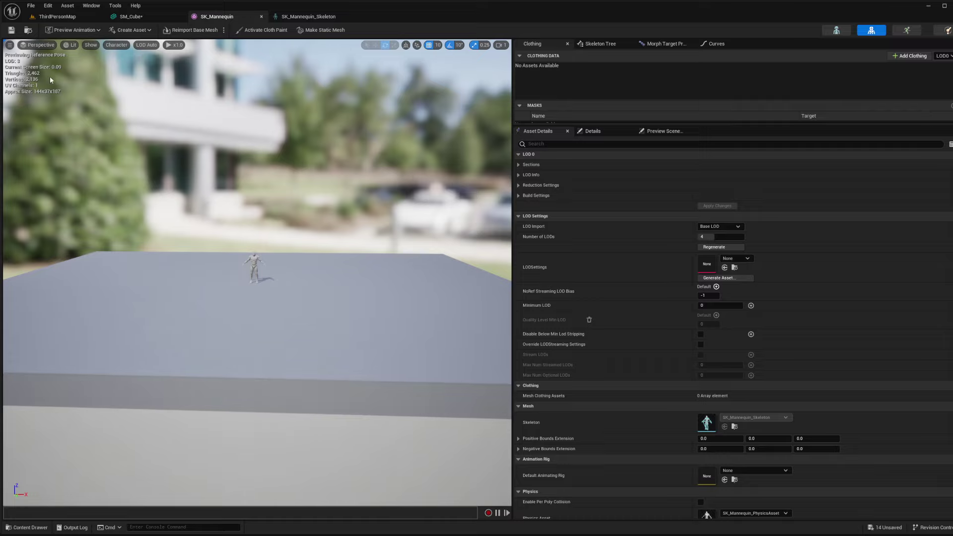
pyautogui.scroll(-5, 83, 91)
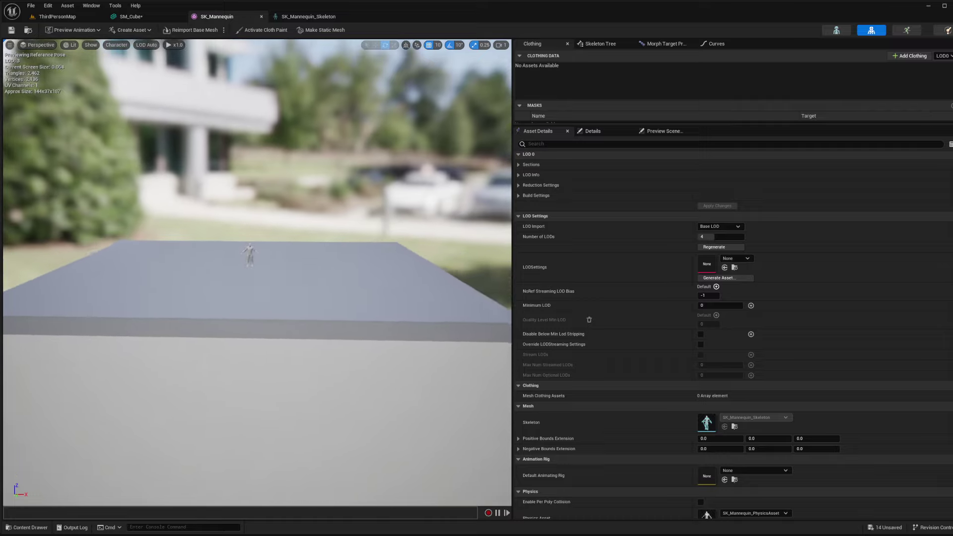
pyautogui.scroll(-5, 243, 283)
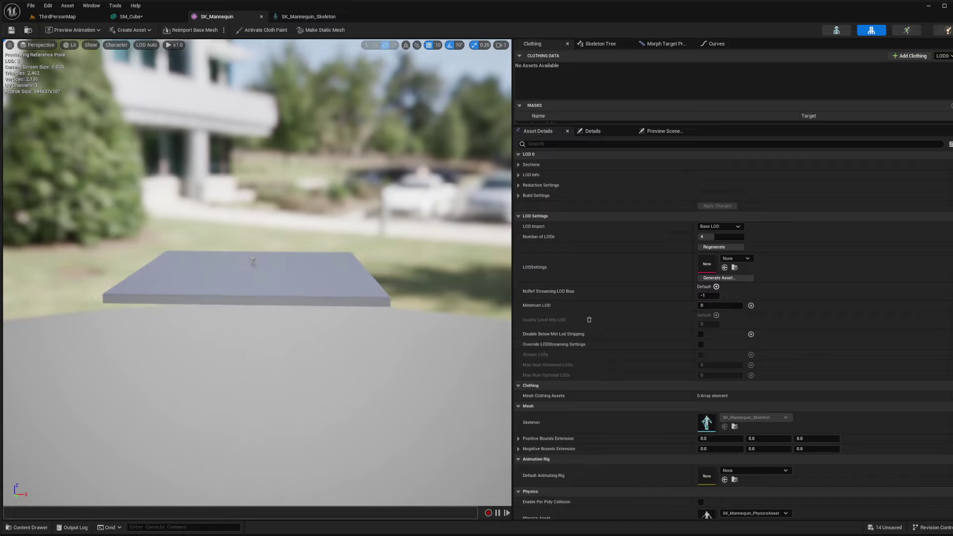
# Alternate between near and far views of the mannequin to examine its LOD transitions, ending on a close view.
pyautogui.scroll(5, 258, 201)
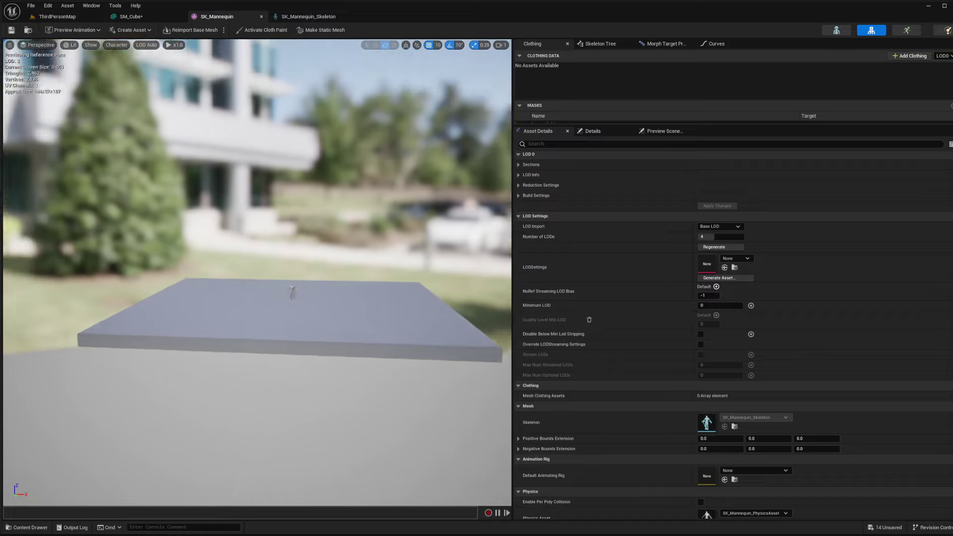
pyautogui.scroll(5, 258, 201)
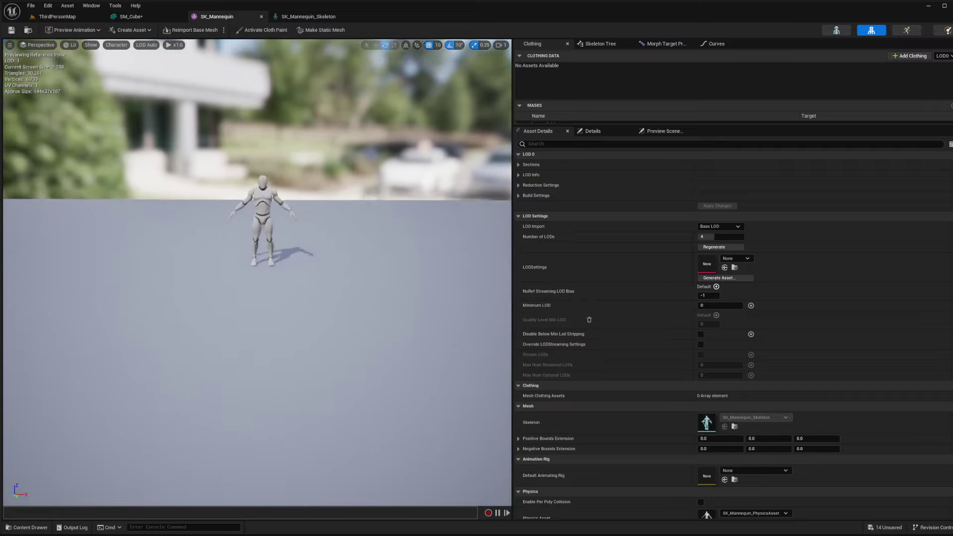
pyautogui.scroll(6, 258, 201)
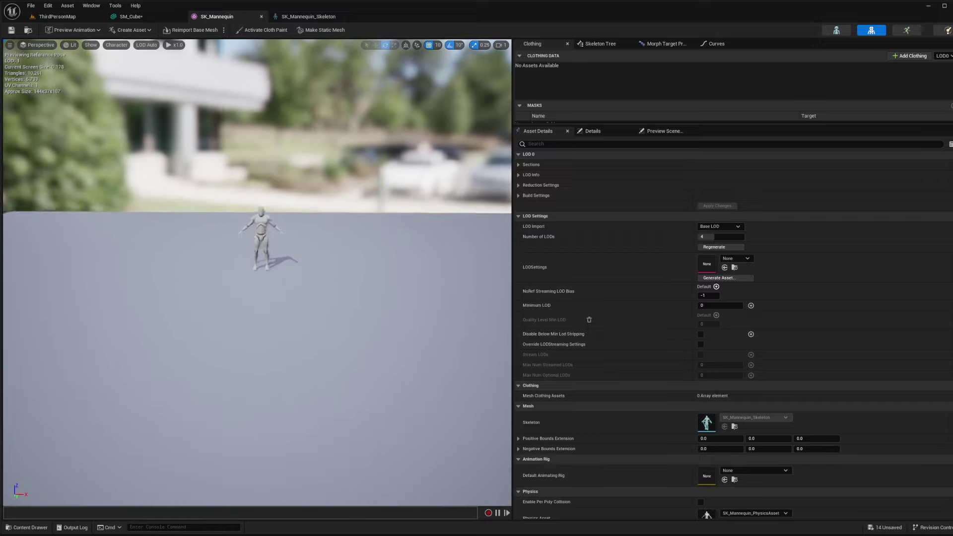
pyautogui.scroll(4, 257, 201)
pyautogui.scroll(-8, 258, 202)
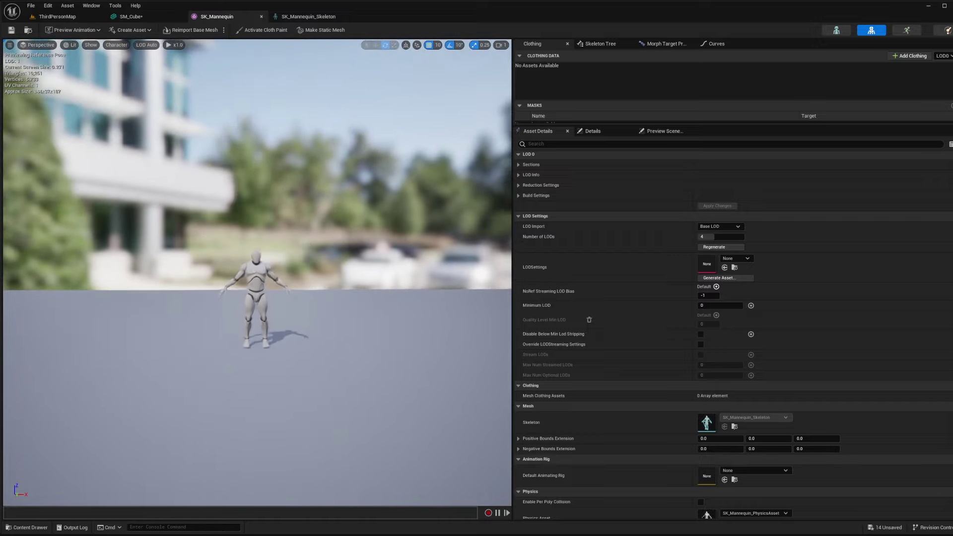
pyautogui.scroll(7, 258, 201)
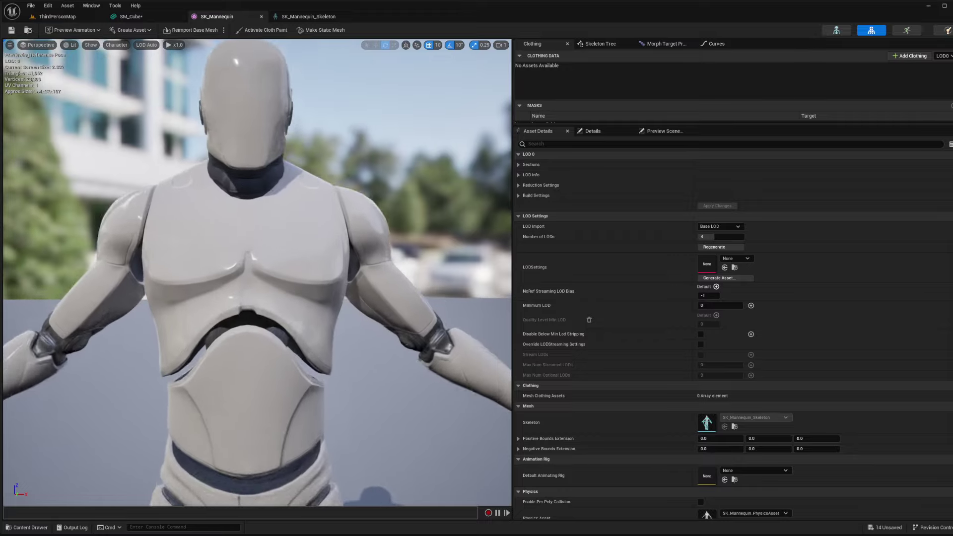
pyautogui.scroll(-6, 258, 201)
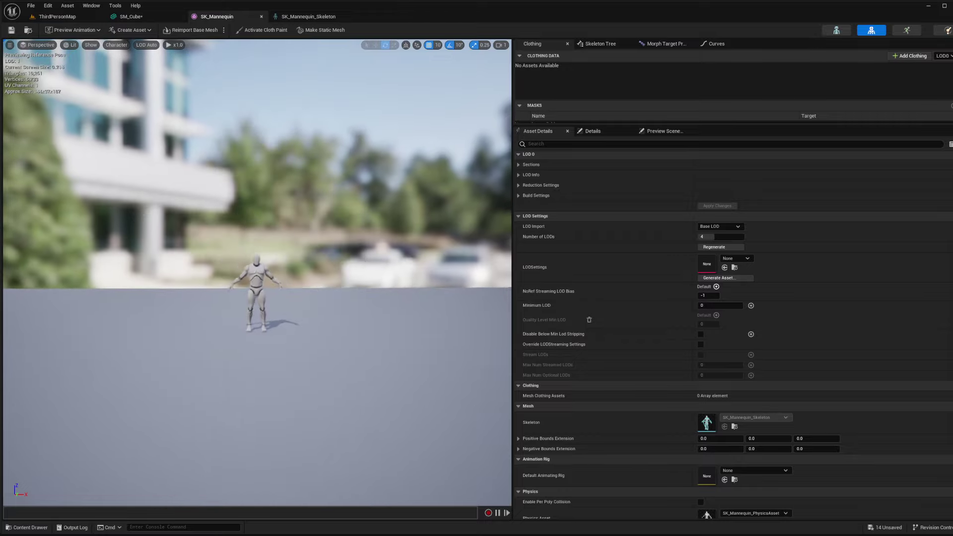
pyautogui.scroll(2, 258, 202)
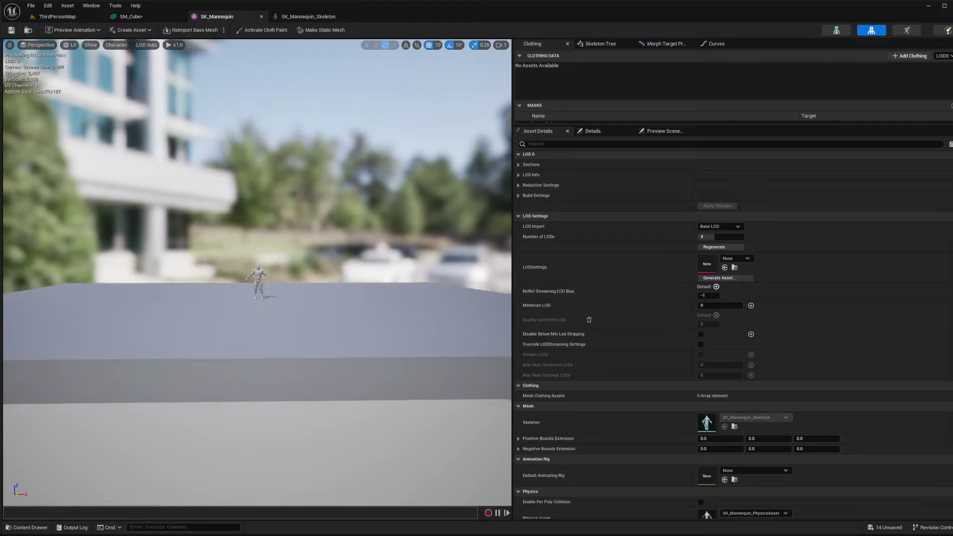
pyautogui.scroll(6, 257, 202)
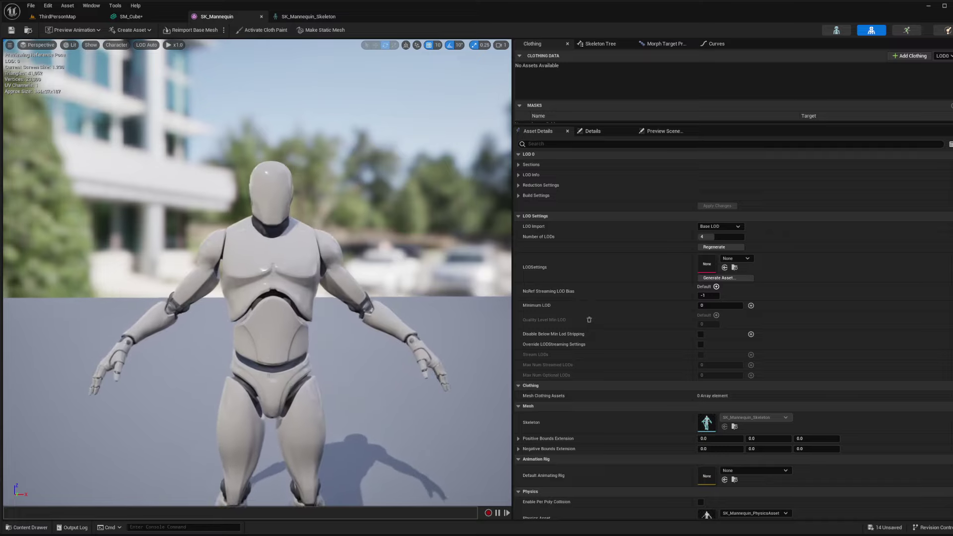
pyautogui.scroll(-5, 258, 201)
pyautogui.scroll(10, 258, 201)
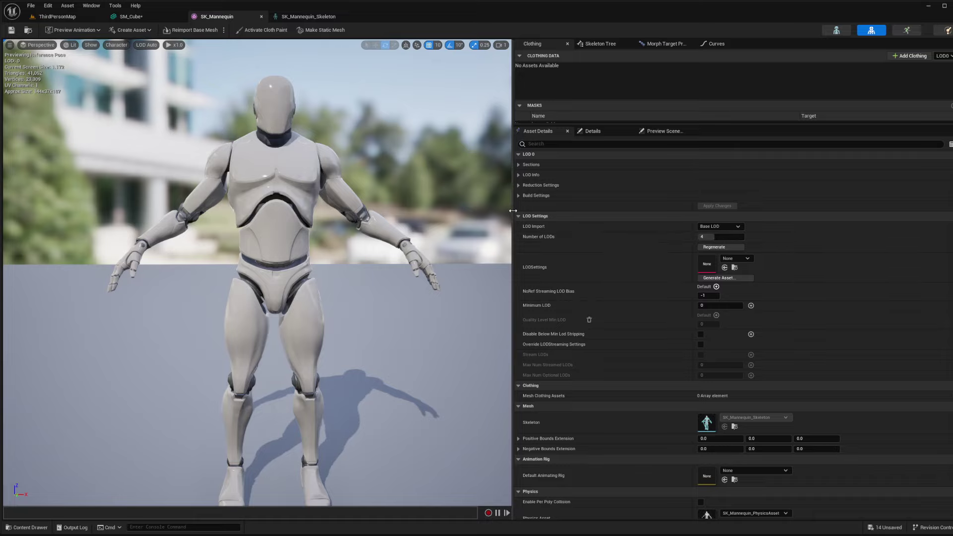
# Review the mannequin's LOD settings, build settings and LOD import options, keeping Base LOD selected.
pyautogui.click(521, 214)
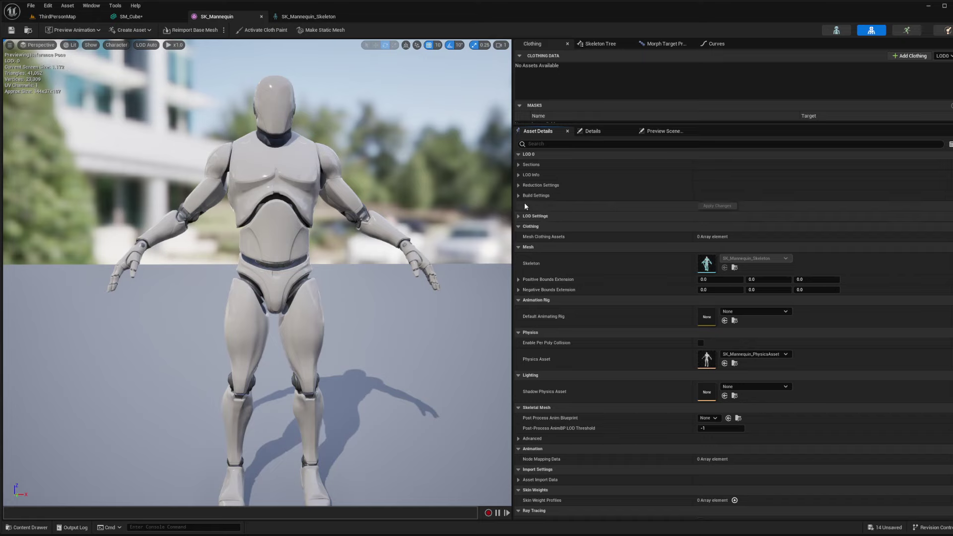
pyautogui.click(519, 216)
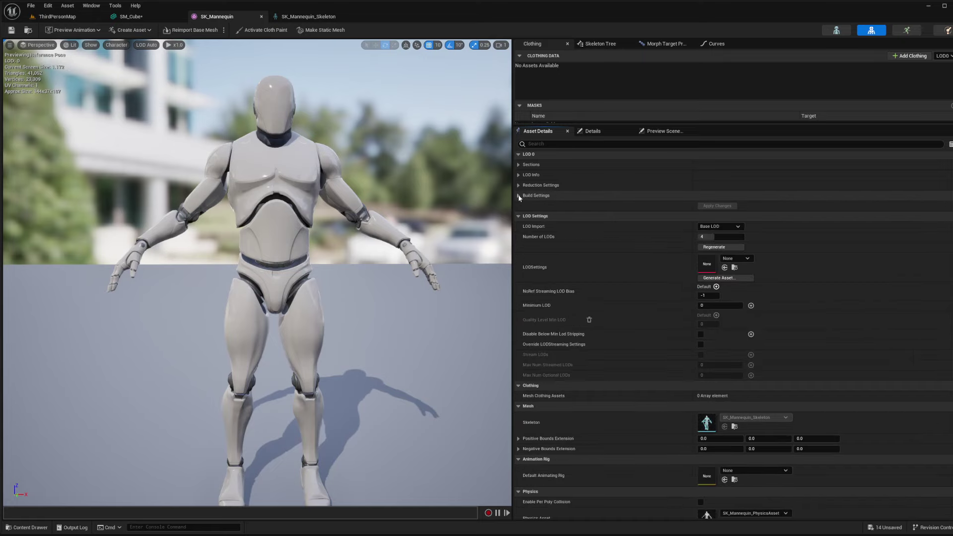
pyautogui.click(519, 195)
pyautogui.click(519, 195)
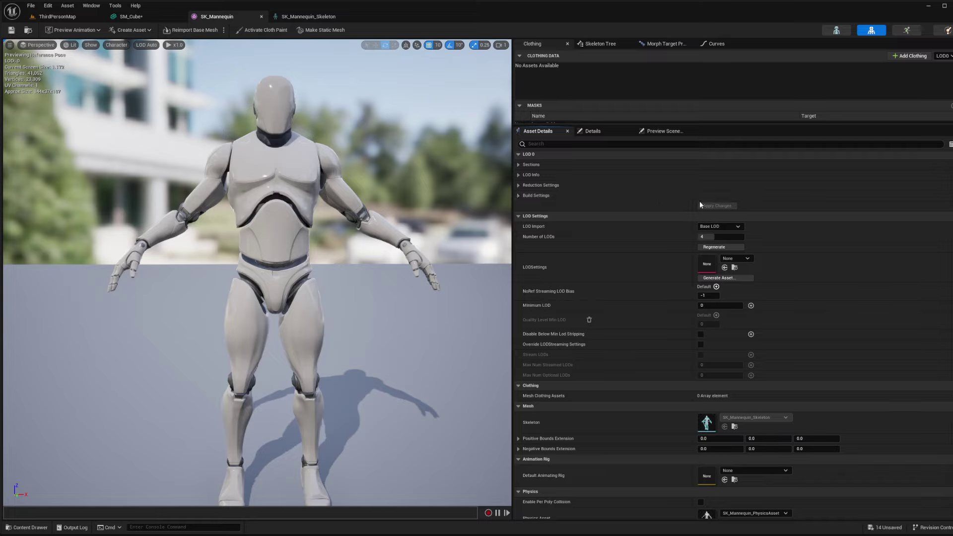
pyautogui.click(721, 227)
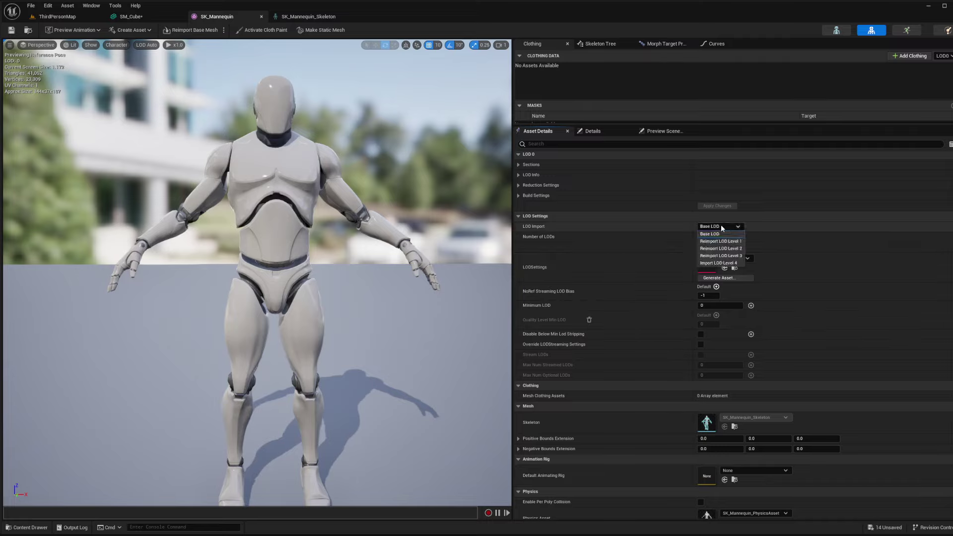
pyautogui.click(734, 234)
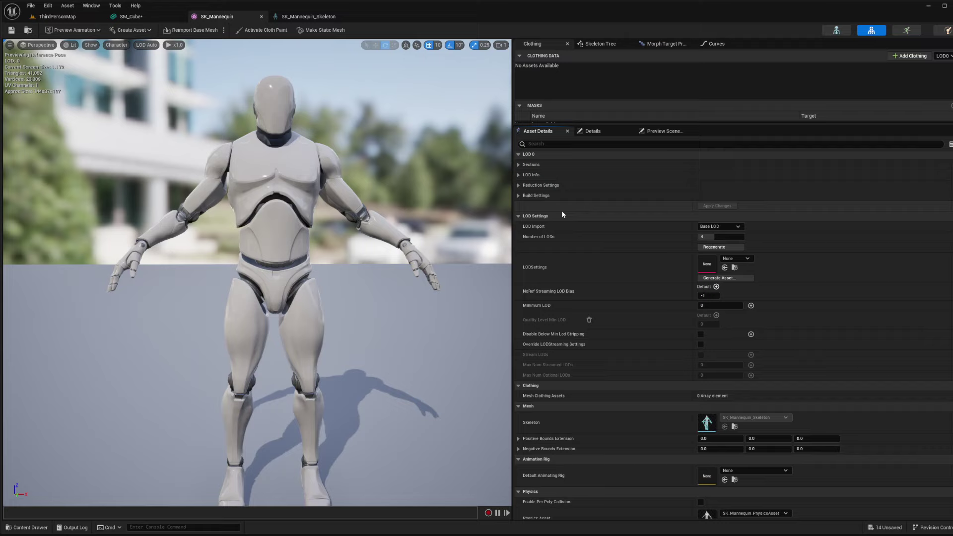
# Collapse the mannequin's LOD settings and widen the viewport with the whole mannequin framed.
pyautogui.click(518, 216)
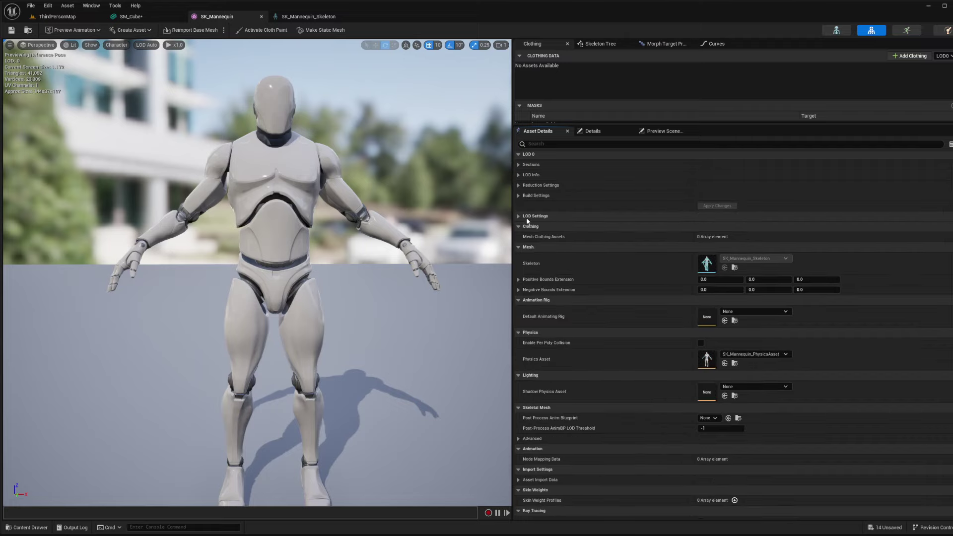
pyautogui.moveTo(513, 255); pyautogui.dragTo(613, 255)
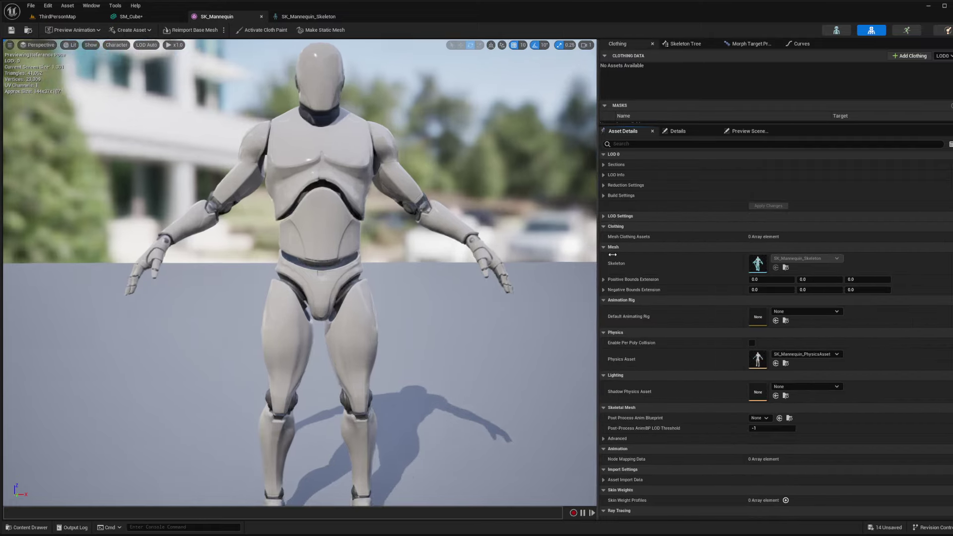
pyautogui.scroll(-3, 318, 273)
pyautogui.moveTo(318, 273); pyautogui.dragTo(279, 224, button='right')
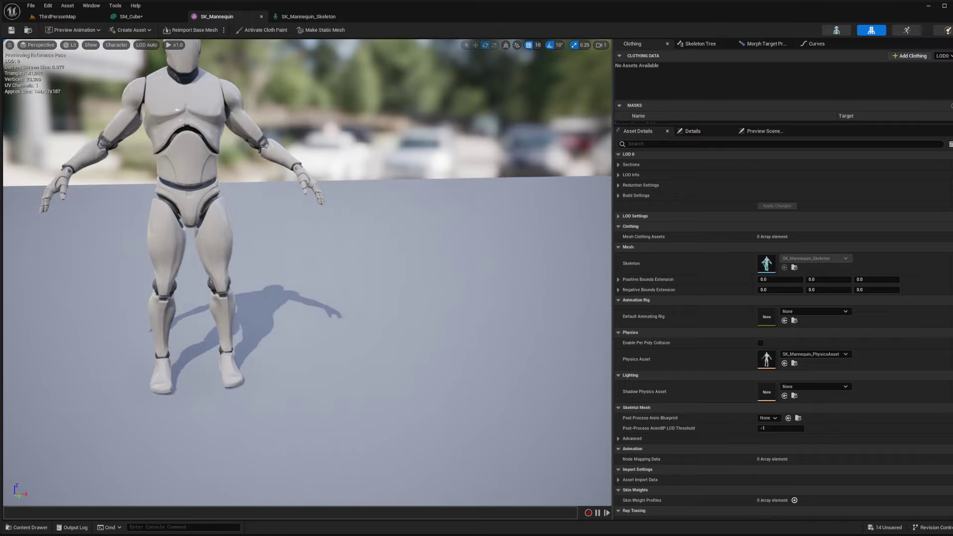
pyautogui.press('f')
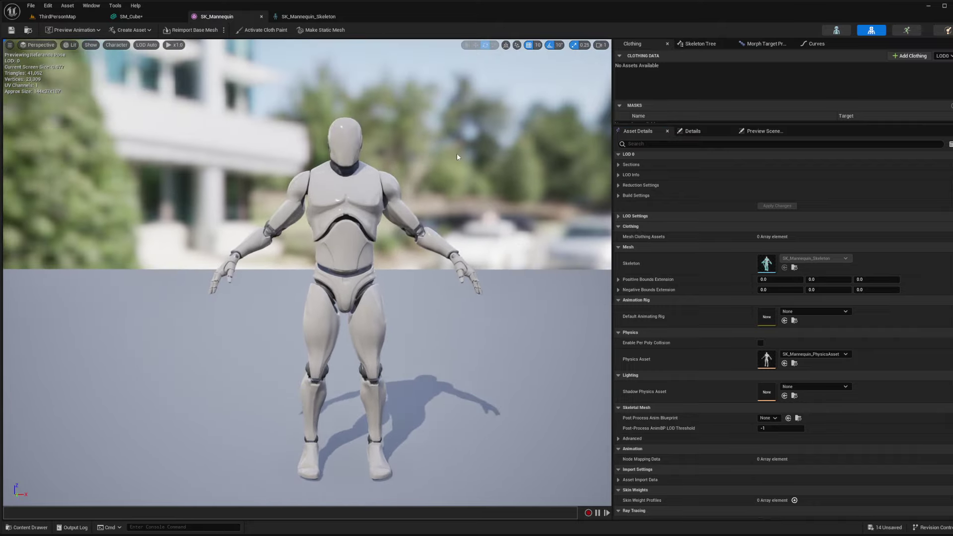
# View the SK_Mannequin_Skeleton asset, return to the SK_Mannequin mesh and give the clothing area slightly more height.
pyautogui.click(308, 16)
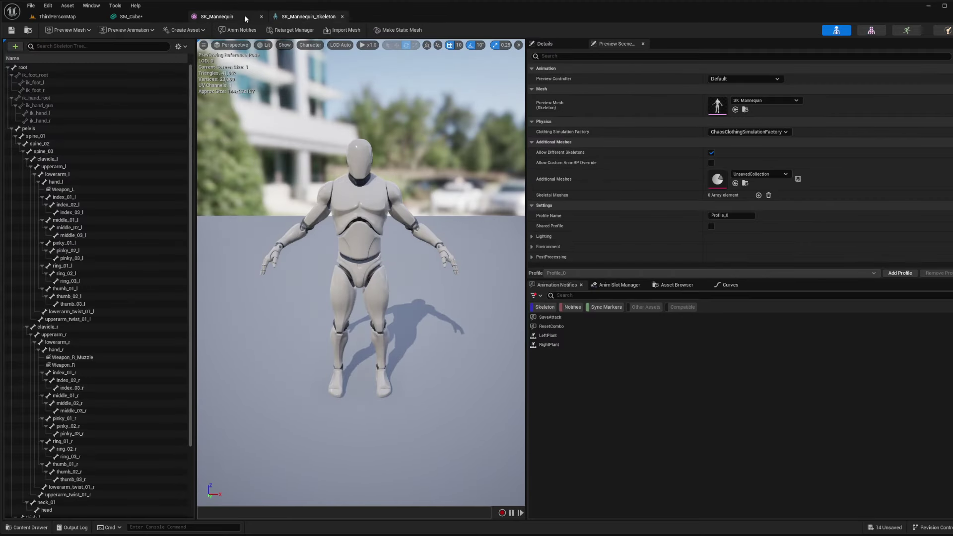
pyautogui.click(217, 17)
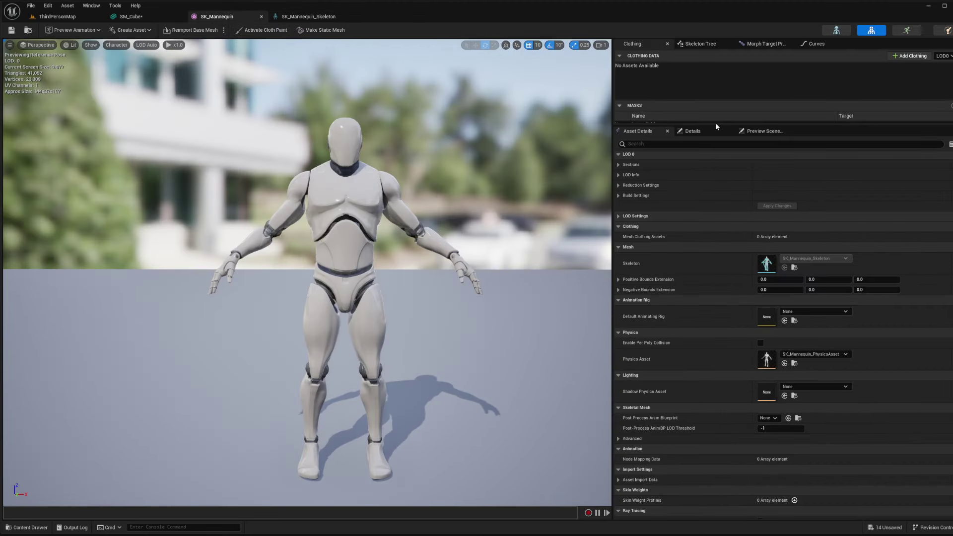
pyautogui.moveTo(716, 125)
pyautogui.mouseDown()
pyautogui.moveTo(719, 277)
pyautogui.moveTo(721, 142)
pyautogui.mouseUp()
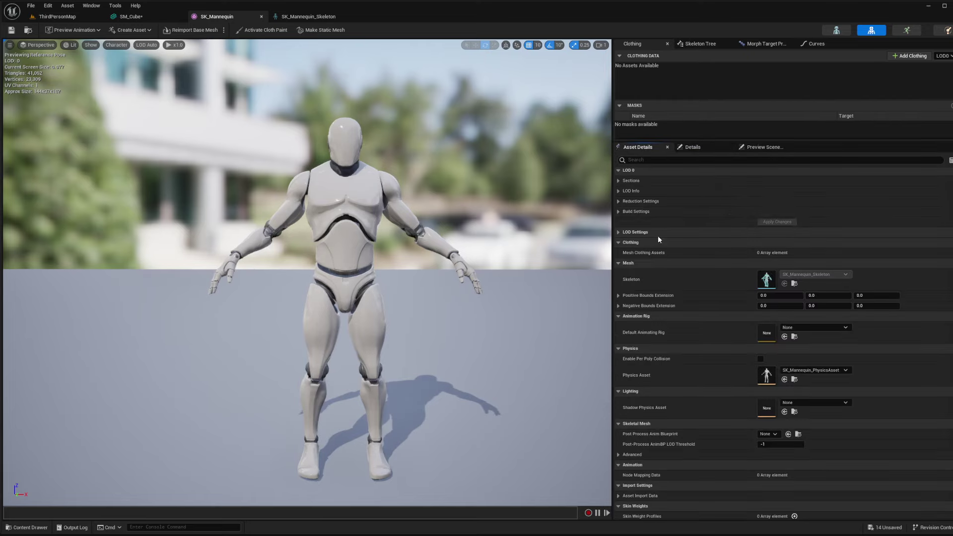
# Expand the LOD 0 sections and highlight Section 0, the mannequin's body.
pyautogui.click(632, 181)
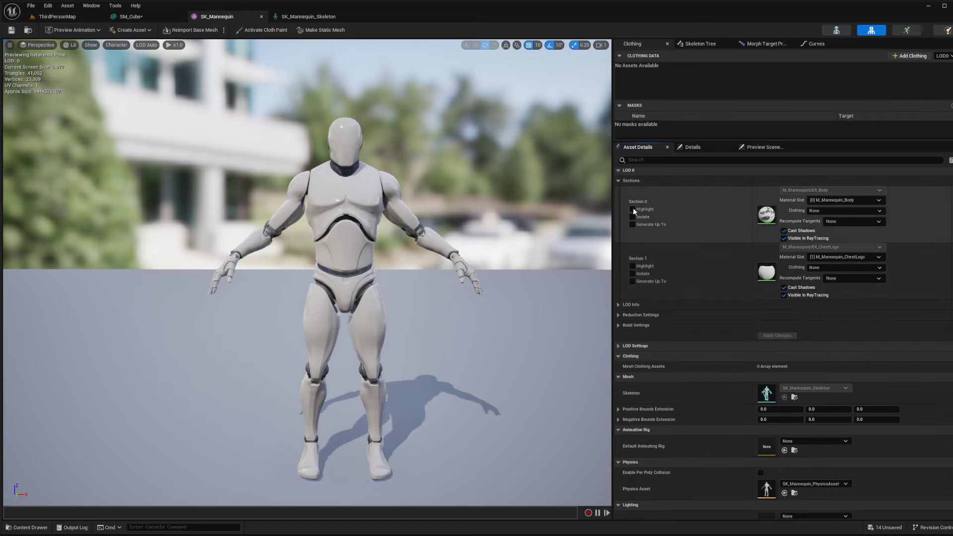
pyautogui.click(633, 267)
pyautogui.click(632, 209)
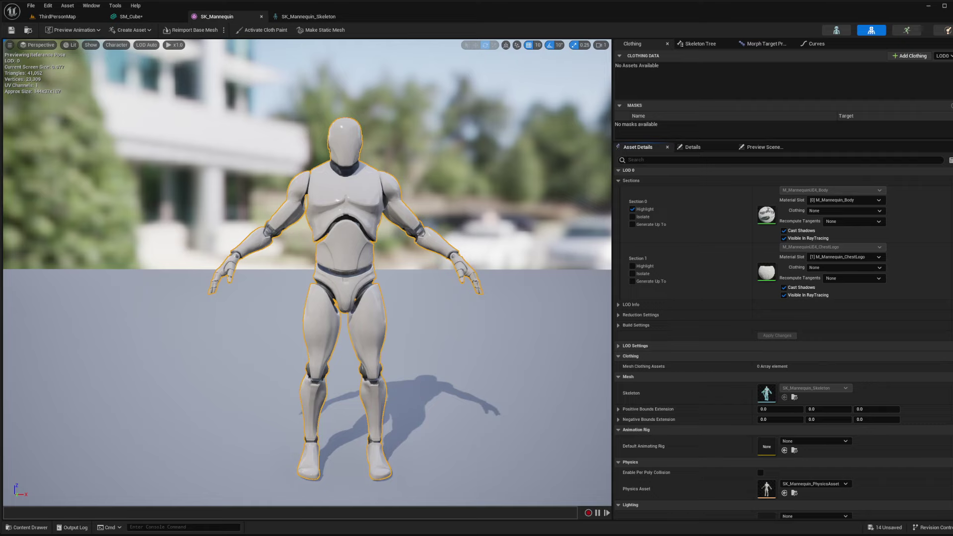
# Look over the mannequin's mesh, physics asset and skeleton in the Mannequin_UE4 Meshes folder, then return to the mesh.
pyautogui.hotkey('ctrl', 'b')
pyautogui.moveTo(415, 41); pyautogui.dragTo(426, 19)
pyautogui.moveTo(350, 114)
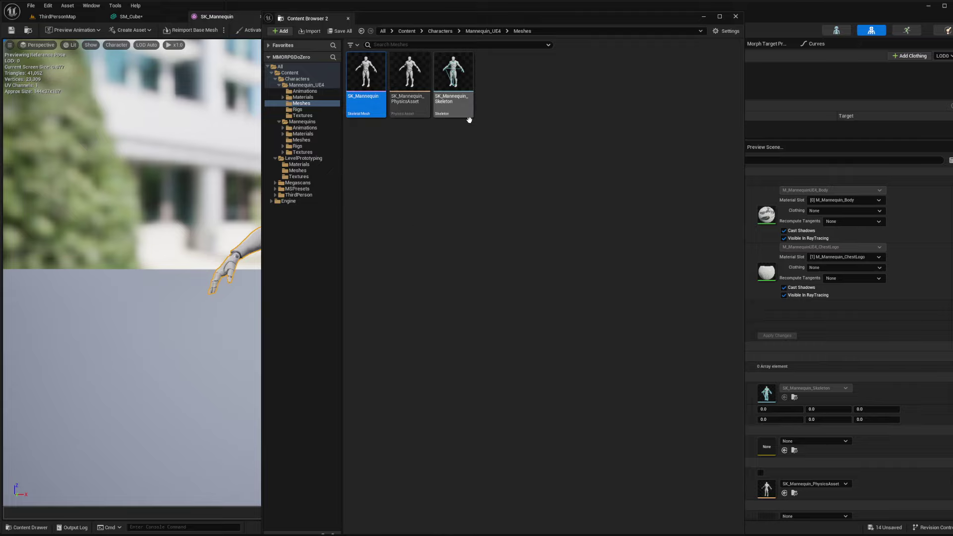
pyautogui.click(401, 20)
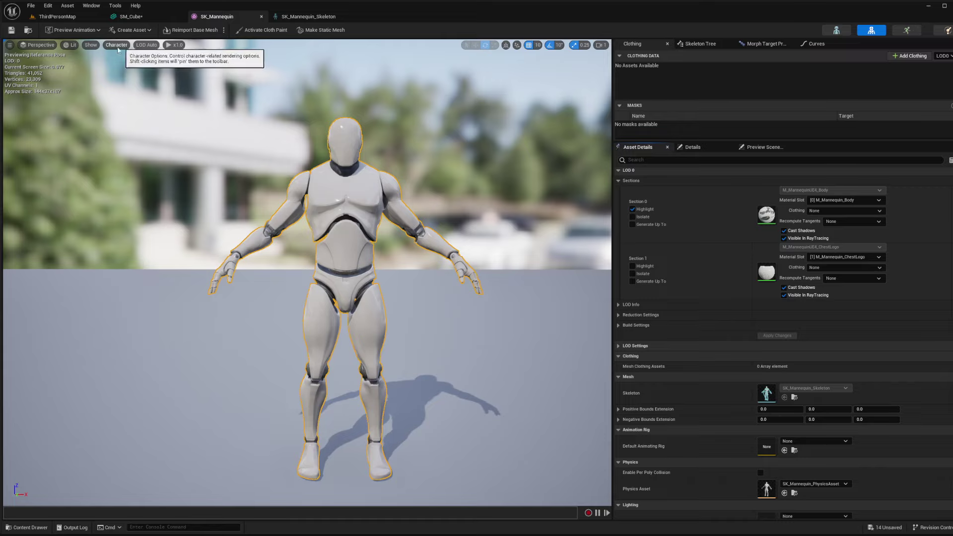
# Set the bone drawing to All Hierarchy so the mannequin's full skeleton is drawn over the mesh.
pyautogui.click(92, 46)
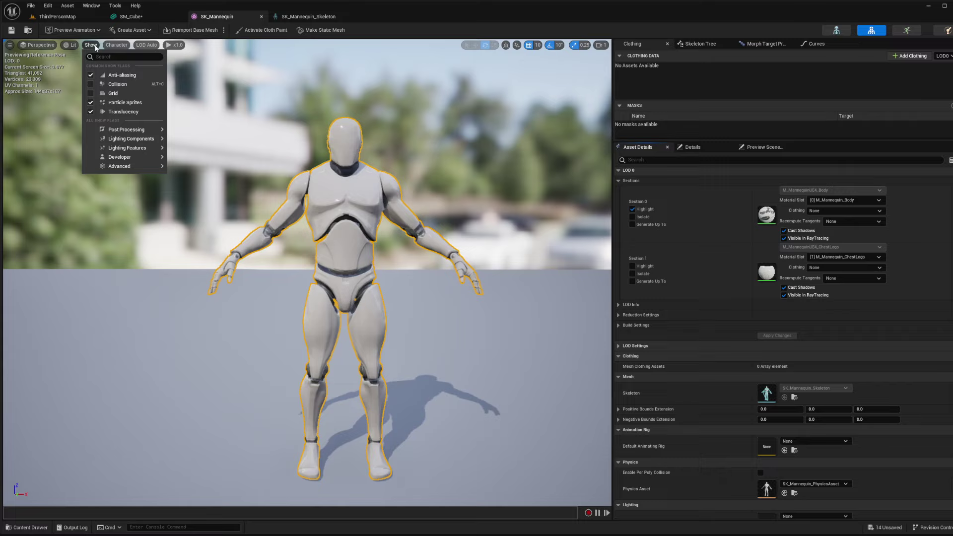
pyautogui.click(114, 44)
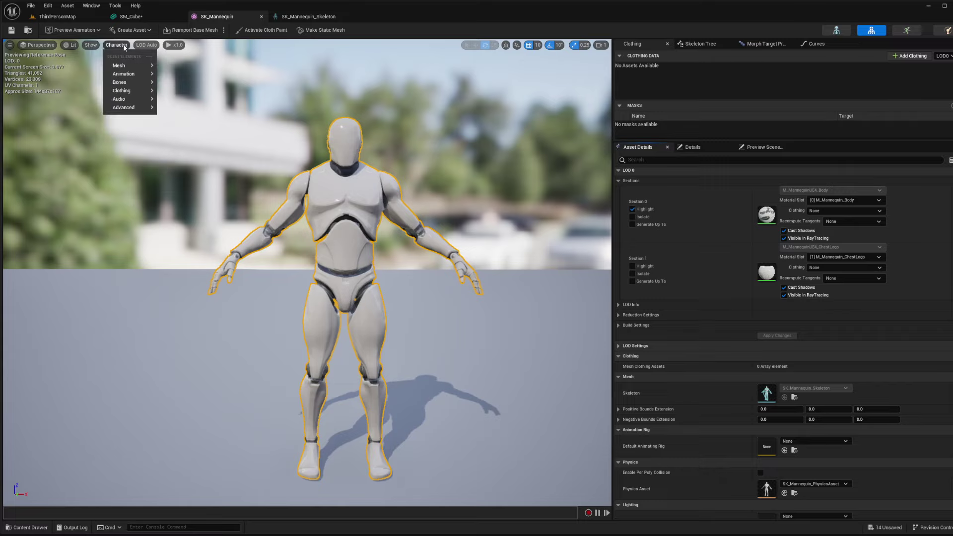
pyautogui.moveTo(124, 82)
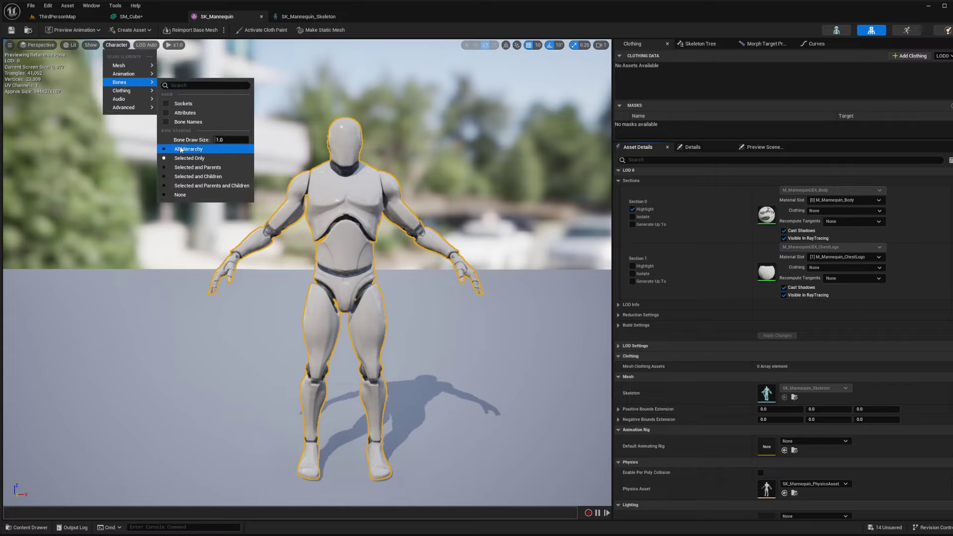
pyautogui.click(164, 150)
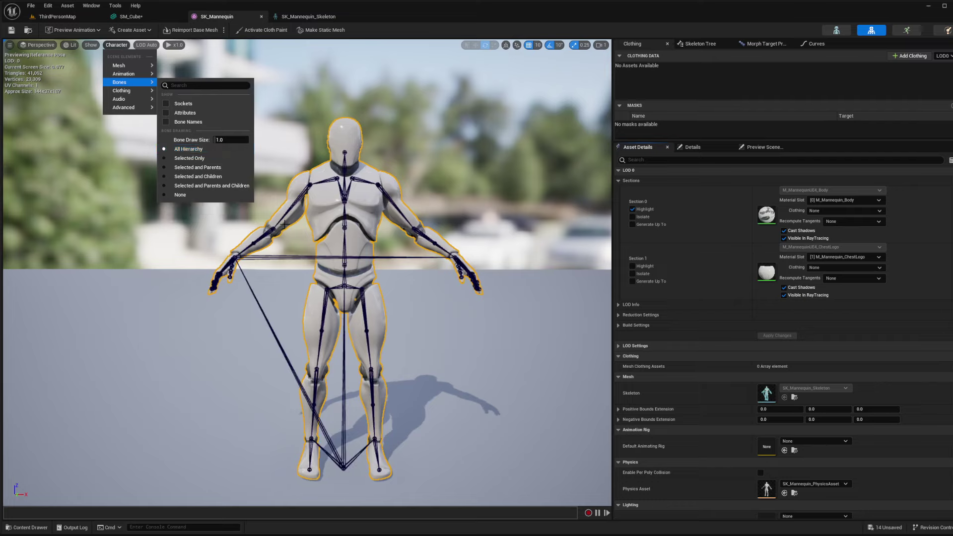
# Examine the bone hierarchy by selecting the lower spine, upper spine and right clavicle bones in turn.
pyautogui.moveTo(247, 243); pyautogui.dragTo(278, 202)
pyautogui.scroll(8, 279, 203)
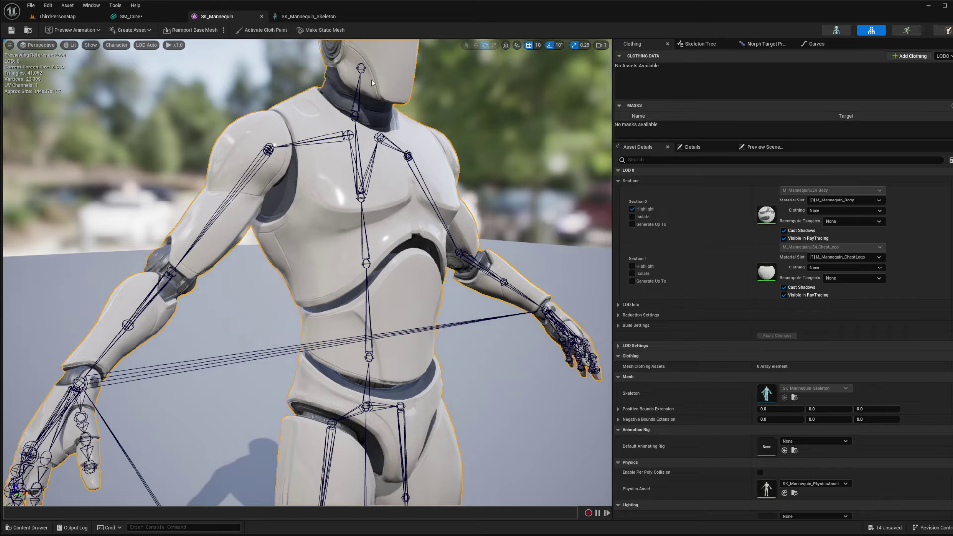
pyautogui.scroll(-6, 348, 86)
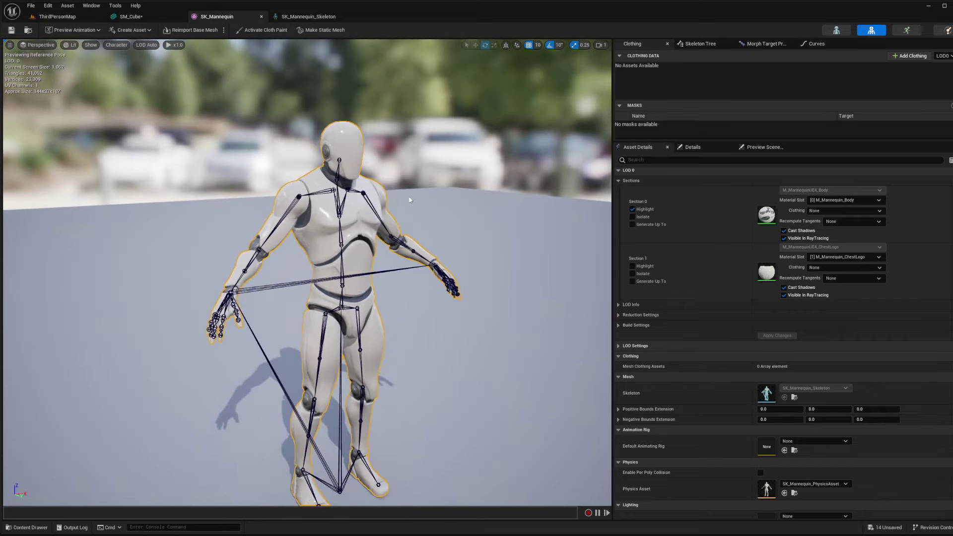
pyautogui.scroll(6, 360, 295)
pyautogui.click(383, 298)
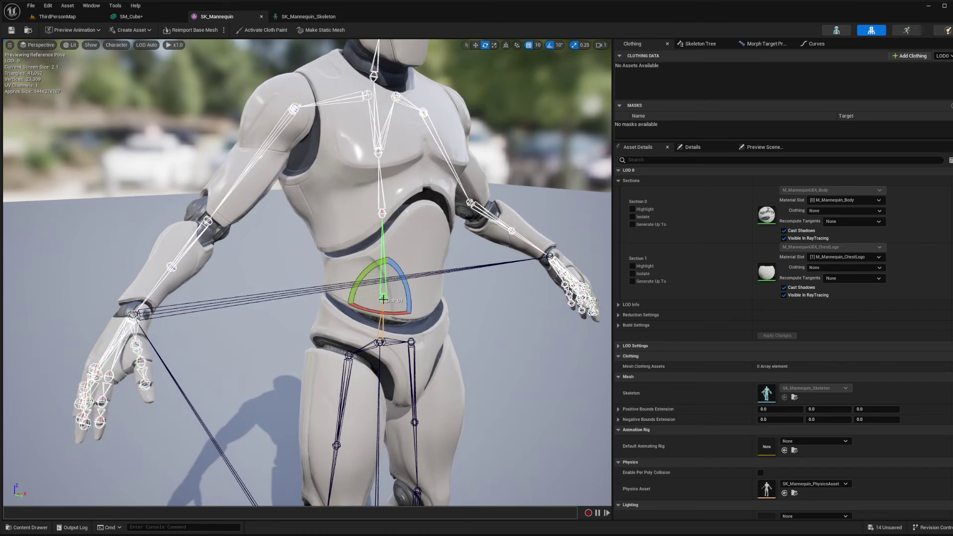
pyautogui.click(380, 197)
pyautogui.click(378, 152)
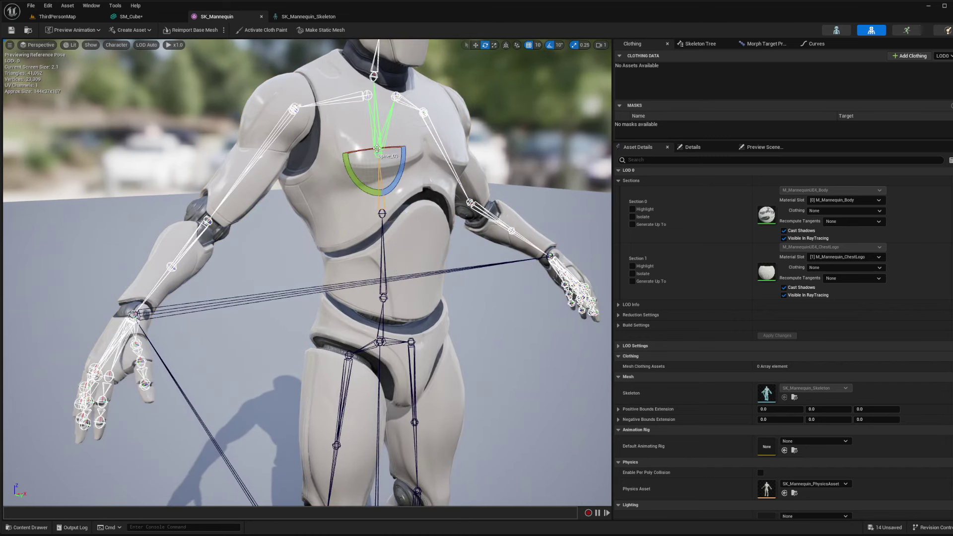
pyautogui.click(362, 96)
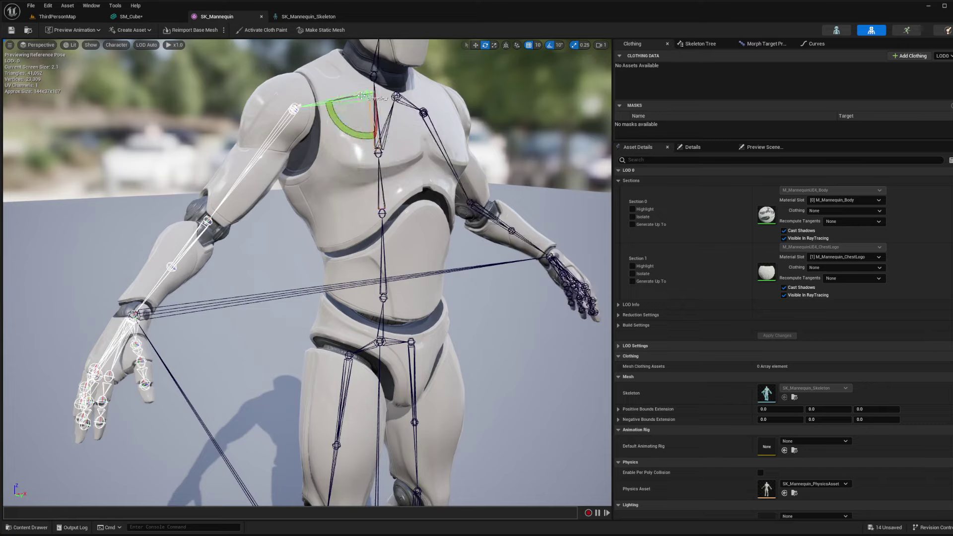
# Select the mannequin's left upper arm bone and rotate it slightly forward.
pyautogui.click(434, 140)
pyautogui.moveTo(446, 142); pyautogui.dragTo(223, 99, button='middle')
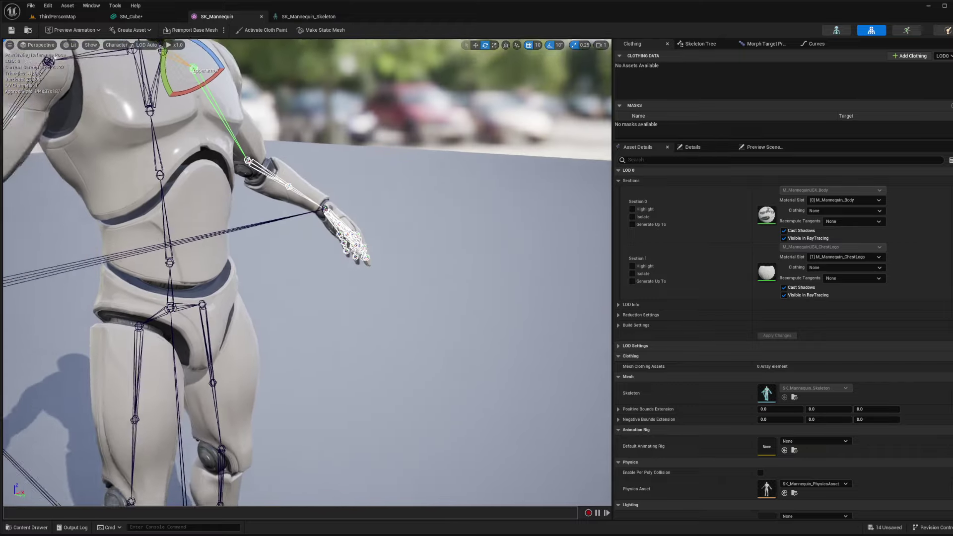
pyautogui.scroll(-5, 308, 274)
pyautogui.keyDown('alt'); pyautogui.moveTo(308, 273); pyautogui.dragTo(387, 274); pyautogui.keyUp('alt')
pyautogui.scroll(5, 307, 273)
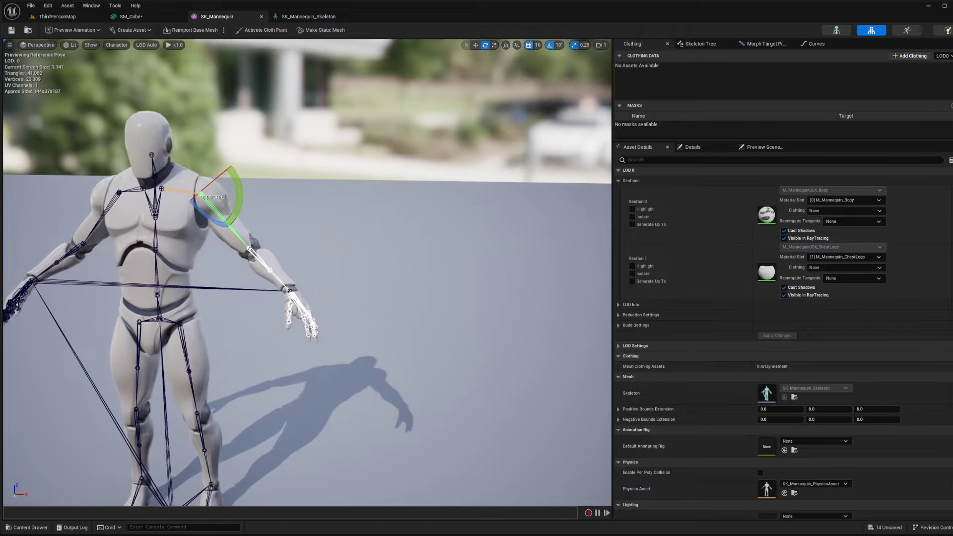
pyautogui.keyDown('alt'); pyautogui.moveTo(308, 273); pyautogui.dragTo(387, 271); pyautogui.keyUp('alt')
pyautogui.scroll(5, 308, 273)
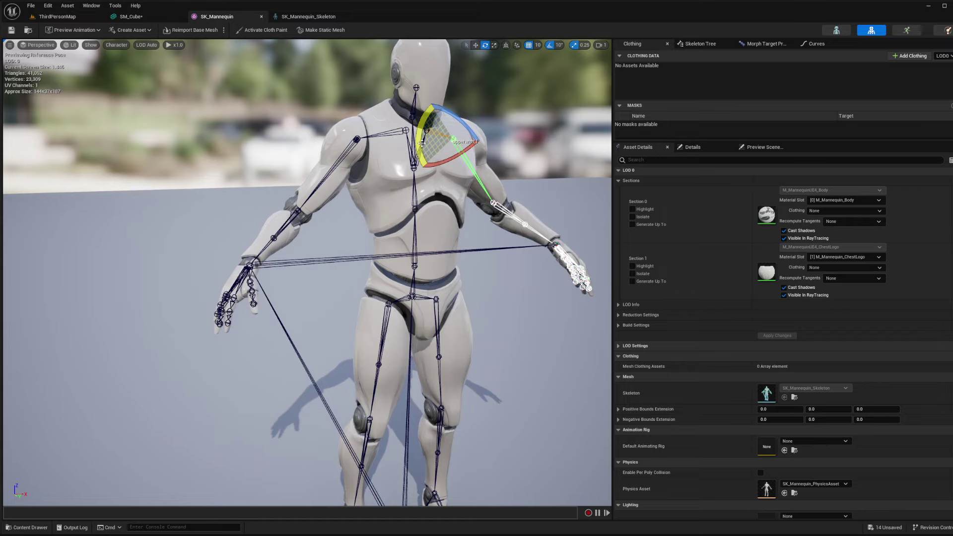
pyautogui.keyDown('alt'); pyautogui.moveTo(421, 142); pyautogui.dragTo(363, 148); pyautogui.keyUp('alt')
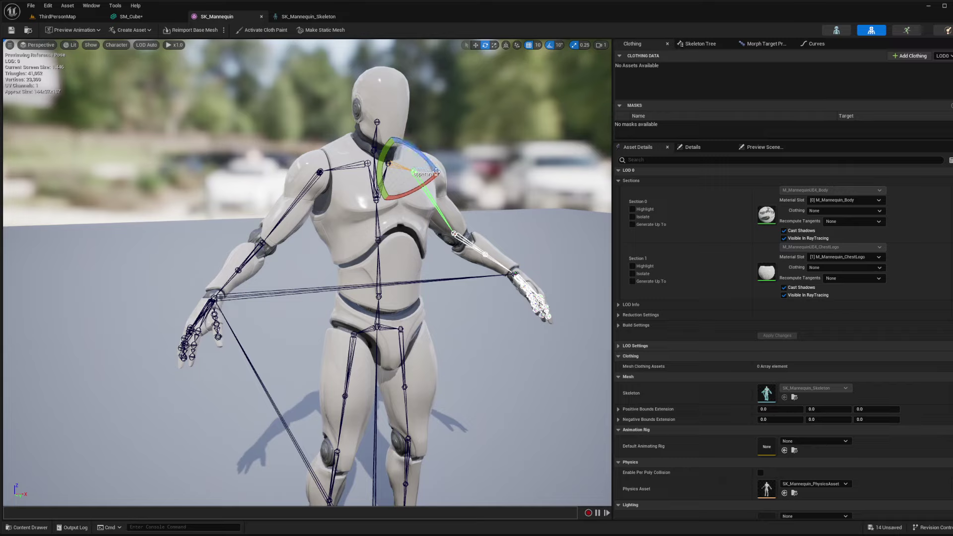
pyautogui.moveTo(436, 171); pyautogui.dragTo(508, 181)
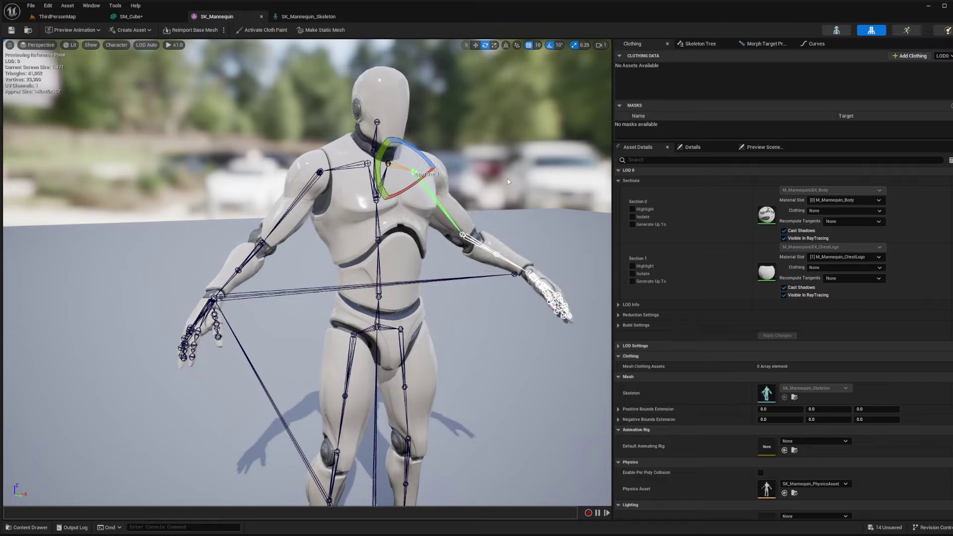
# Select the left forearm bone and rotate it slightly at the elbow.
pyautogui.moveTo(508, 181); pyautogui.dragTo(538, 212, button='right')
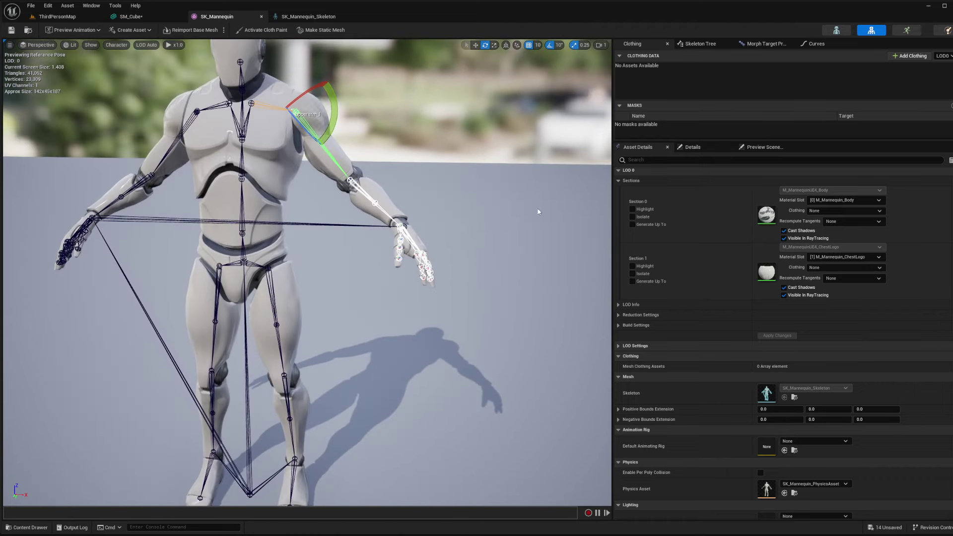
pyautogui.click(354, 185)
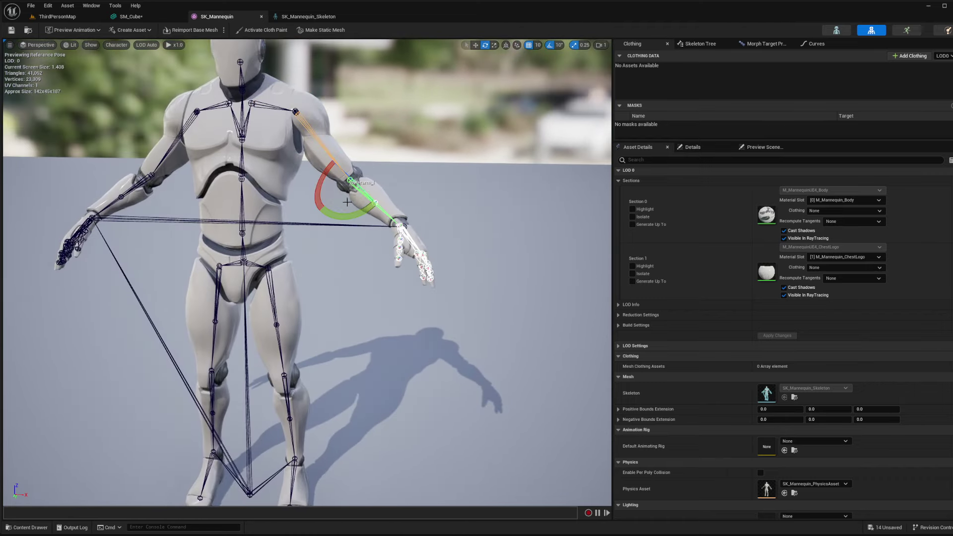
pyautogui.moveTo(347, 202); pyautogui.dragTo(407, 214)
pyautogui.scroll(5, 407, 213)
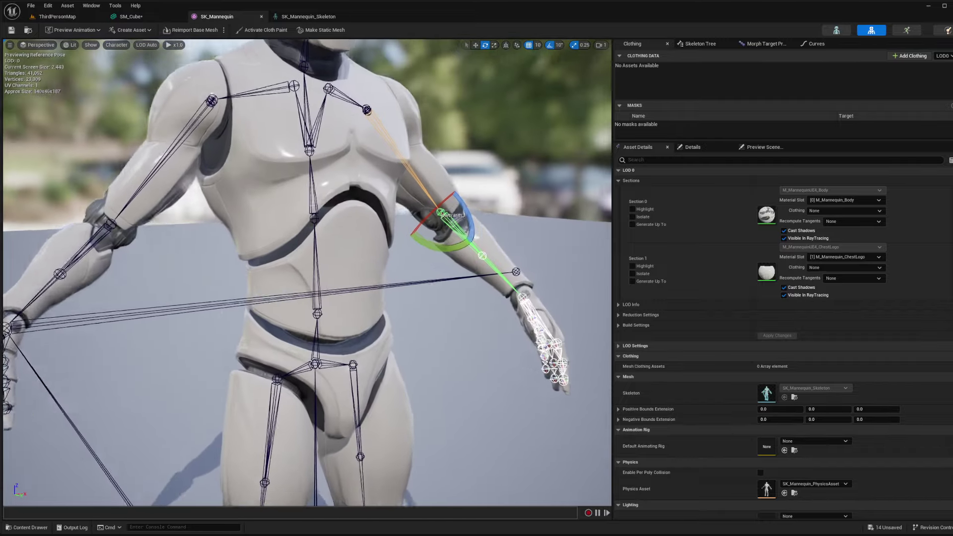
pyautogui.scroll(-5, 243, 139)
# Rotate the left clavicle bone so the whole left arm moves closer to the body.
pyautogui.keyDown('alt'); pyautogui.moveTo(213, 144); pyautogui.dragTo(243, 139); pyautogui.keyUp('alt')
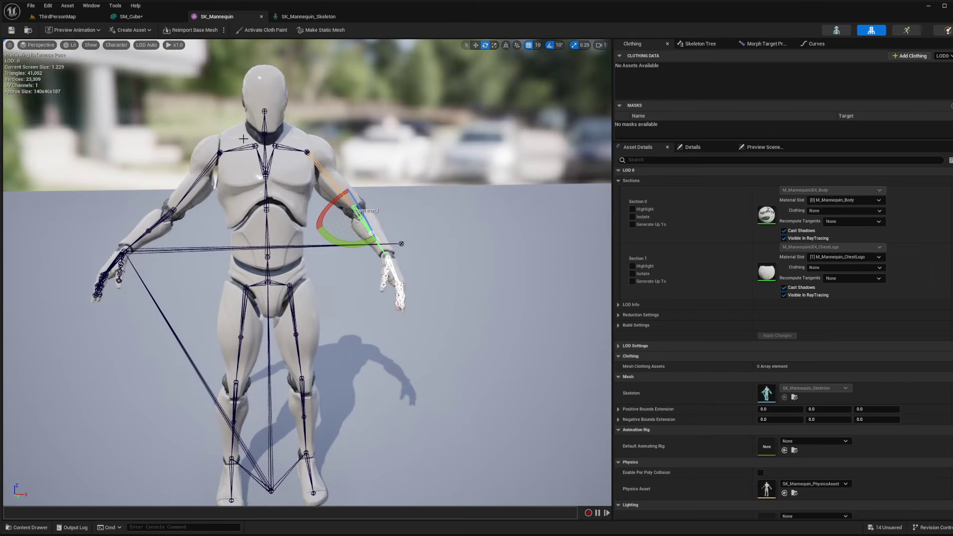
pyautogui.click(281, 149)
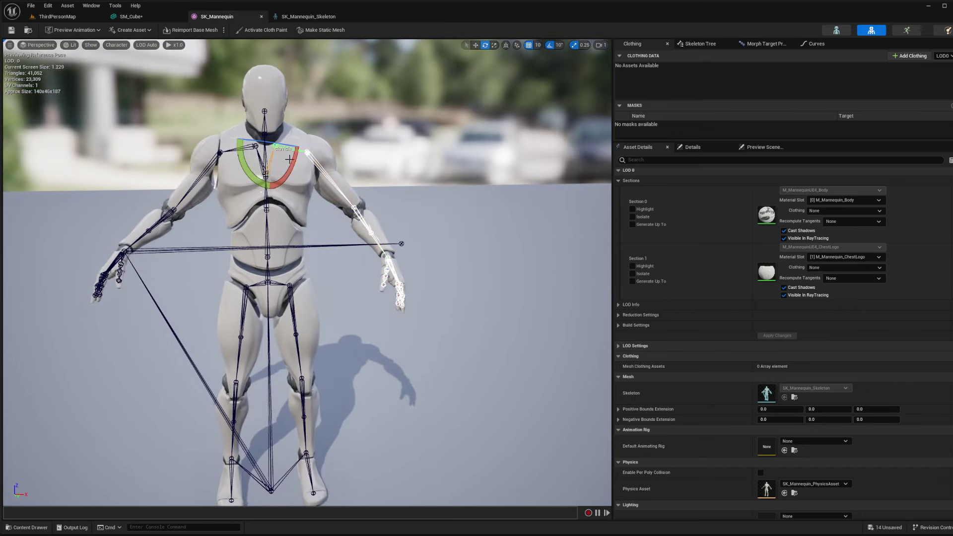
pyautogui.moveTo(289, 159); pyautogui.dragTo(274, 129)
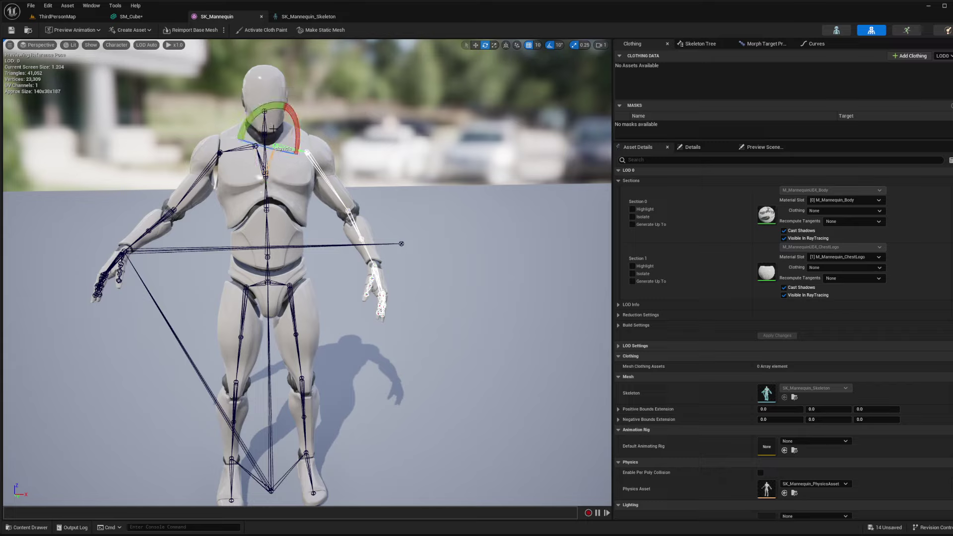
# Rotate the right upper arm bone to bring the right arm closer to the body.
pyautogui.click(209, 166)
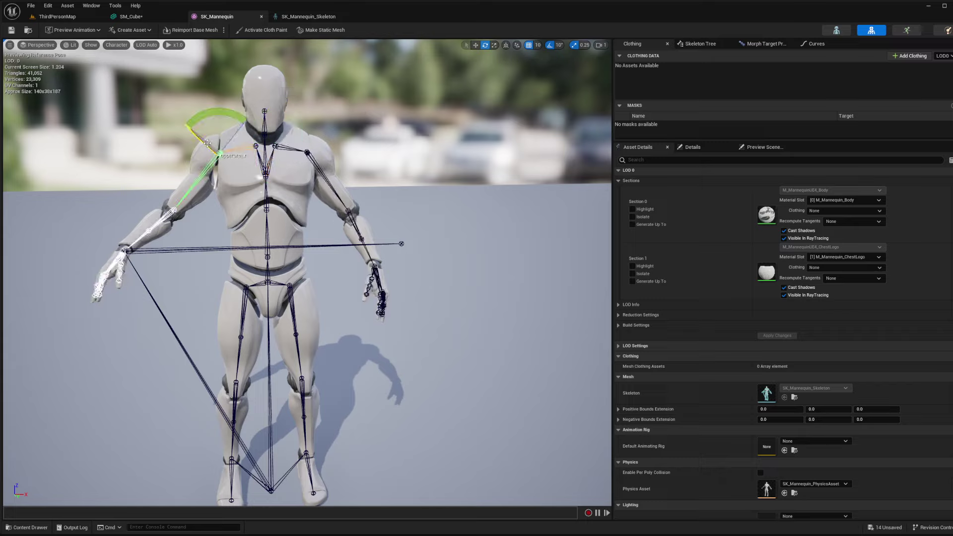
pyautogui.moveTo(207, 143); pyautogui.dragTo(248, 119)
pyautogui.moveTo(251, 115); pyautogui.dragTo(213, 117)
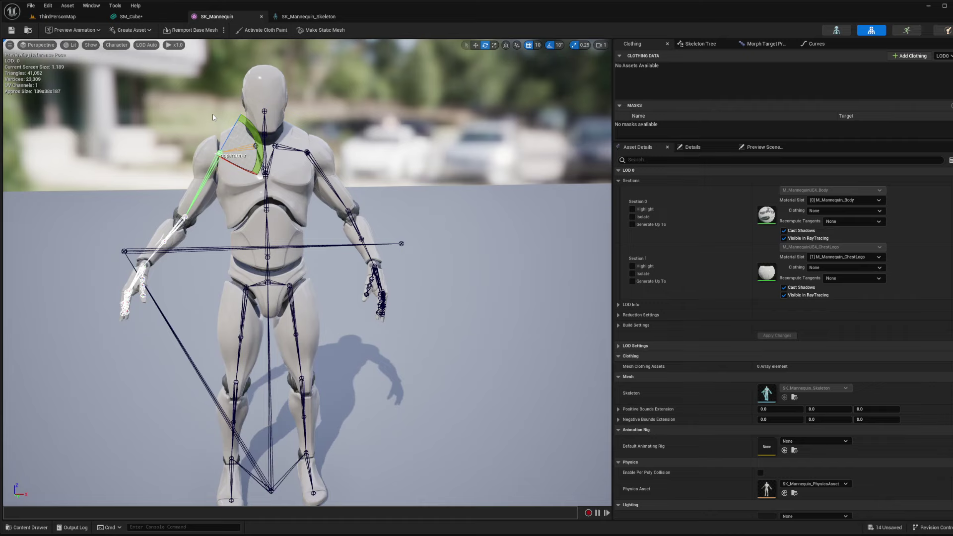
# Compare the SM_Cube static mesh with the SK_Mannequin skeletal mesh and its skeleton, ending on the mannequin mesh.
pyautogui.click(308, 16)
pyautogui.click(131, 17)
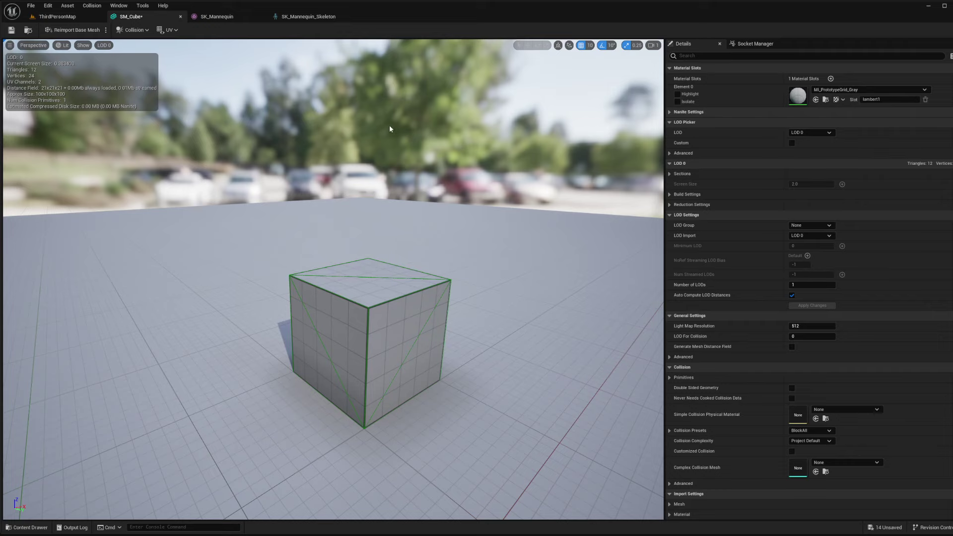
pyautogui.click(302, 20)
pyautogui.click(217, 16)
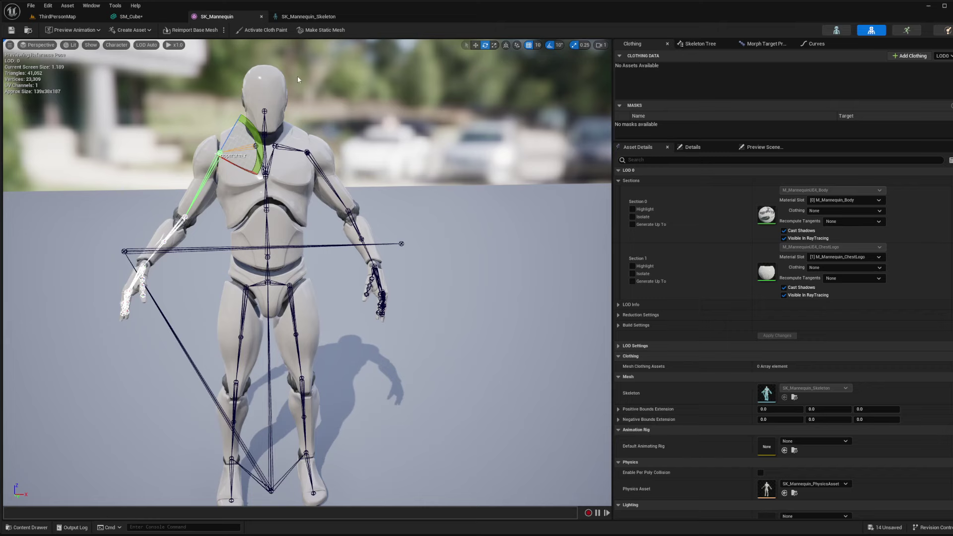
pyautogui.click(145, 16)
pyautogui.click(234, 17)
# Review the mannequin's Material Slots and collapse the LOD Picker and LOD 0 groups.
pyautogui.scroll(5, 664, 255)
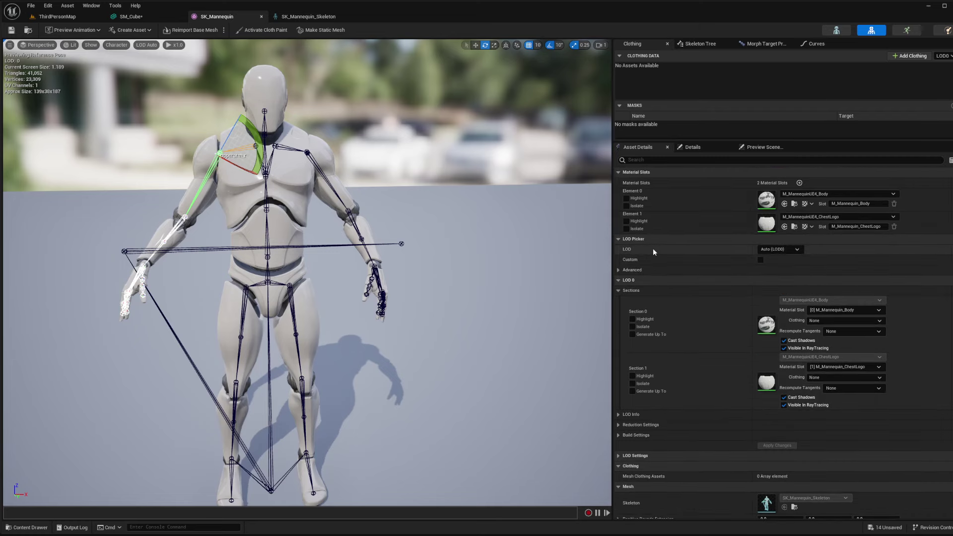
pyautogui.click(619, 172)
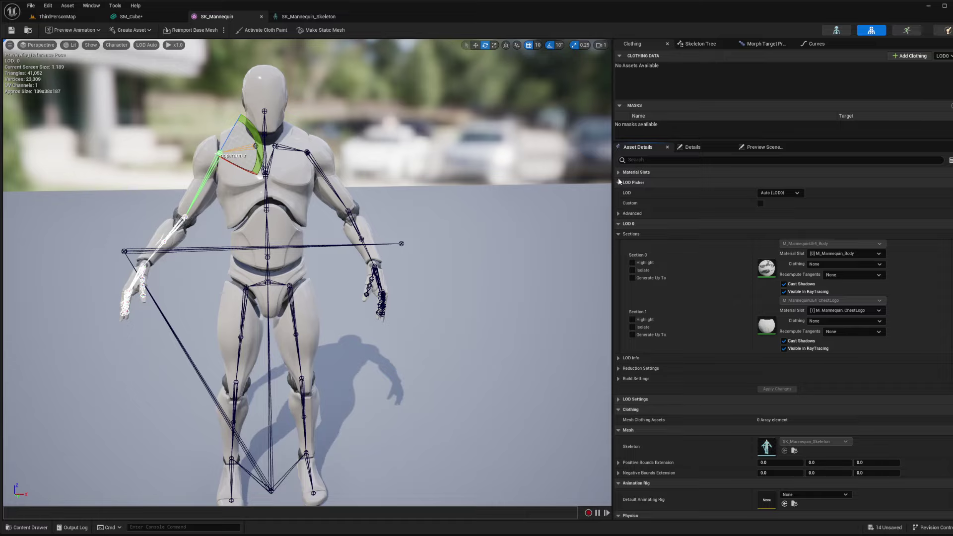
pyautogui.click(618, 172)
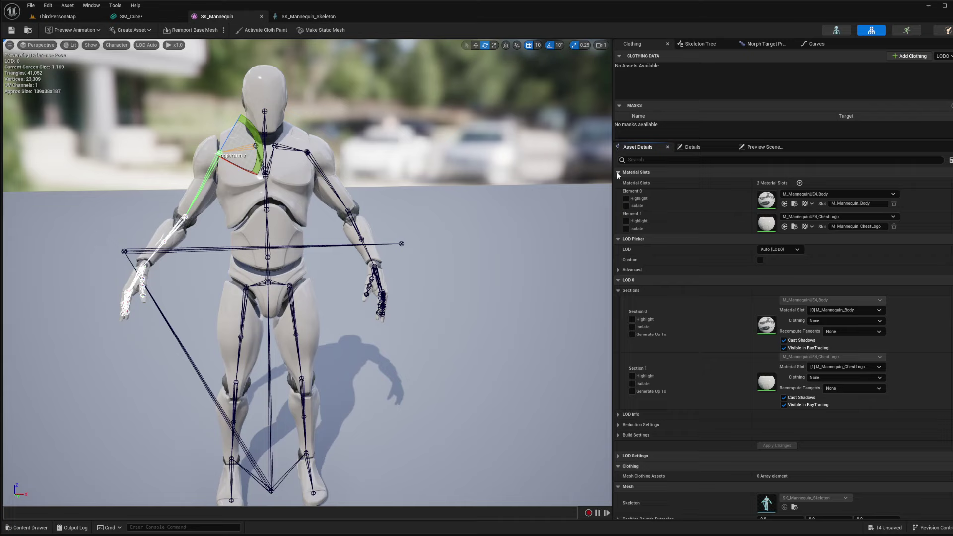
pyautogui.click(618, 239)
pyautogui.click(619, 249)
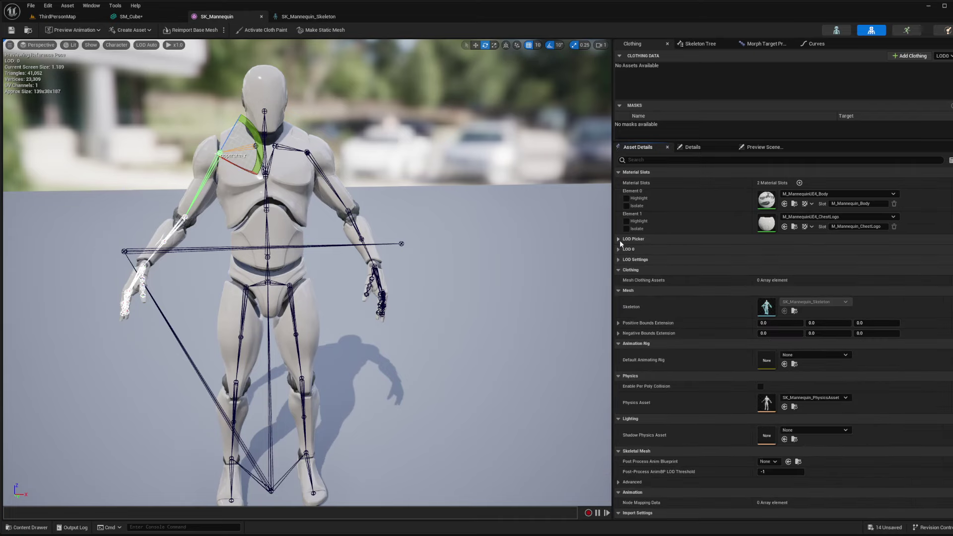
# Review the mannequin's Clothing, Mesh and Animation Rig settings, leaving only the Mesh group collapsed.
pyautogui.click(620, 270)
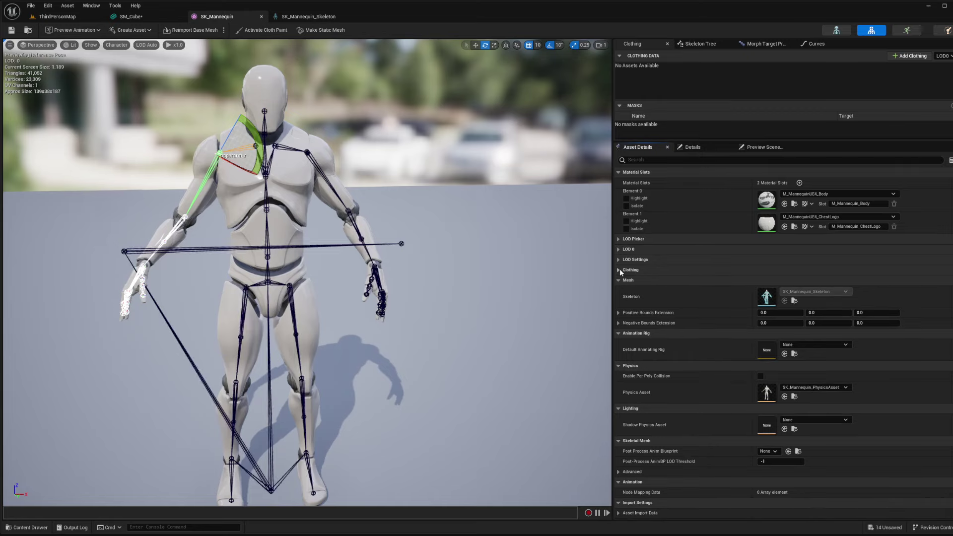
pyautogui.moveTo(248, 128); pyautogui.dragTo(244, 119)
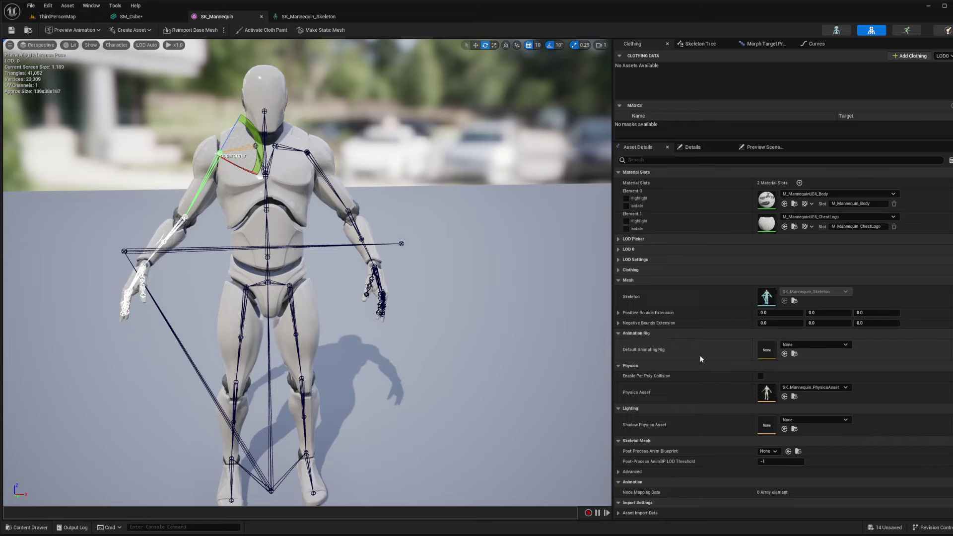
pyautogui.click(619, 280)
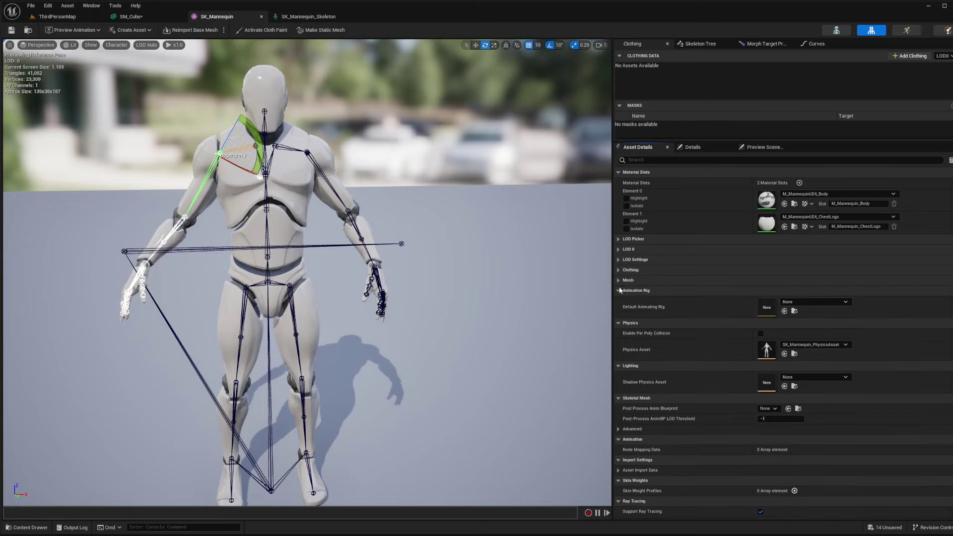
pyautogui.click(619, 291)
pyautogui.click(618, 291)
pyautogui.click(618, 269)
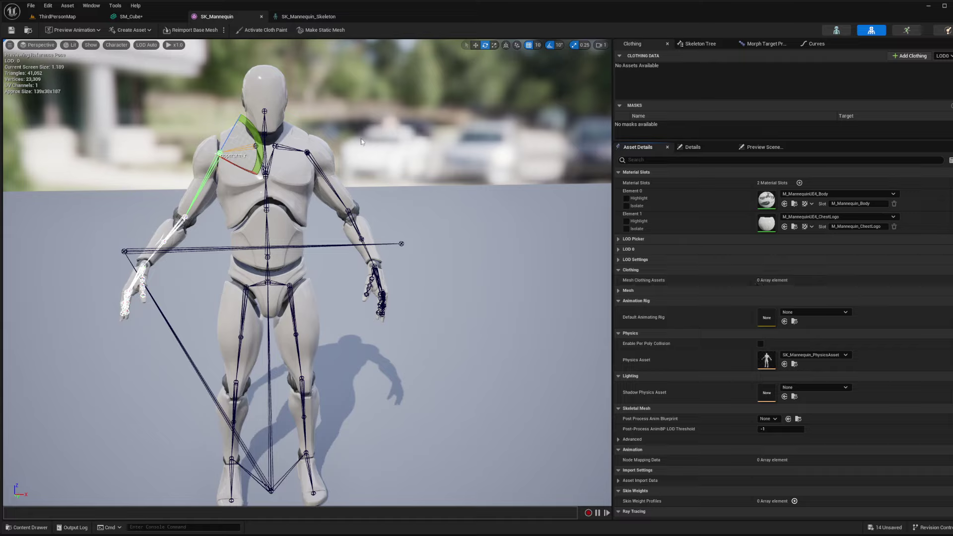
# Select the mannequin's left upper arm bone and locate the SK_Mannequin asset in the Content Browser.
pyautogui.click(307, 153)
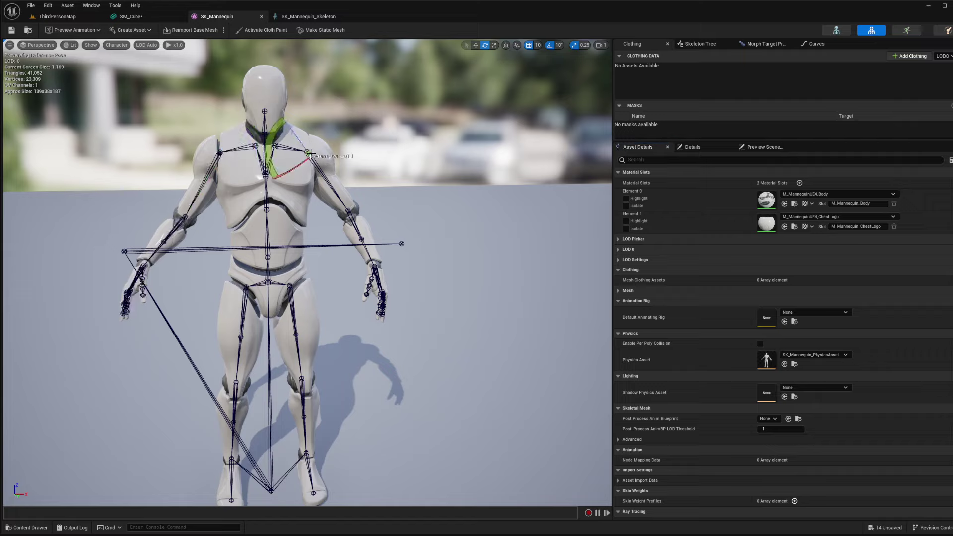
pyautogui.click(308, 154)
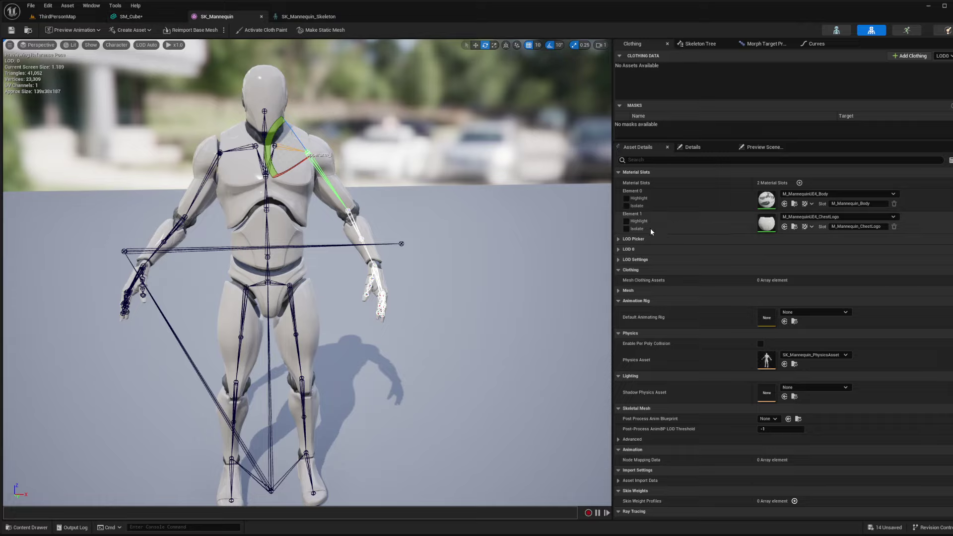
pyautogui.hotkey('ctrl', 'b')
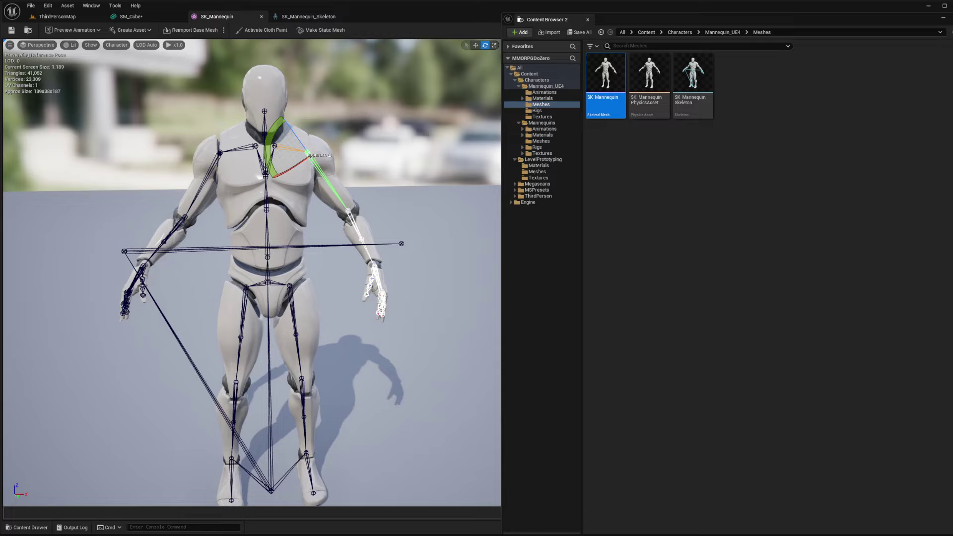
pyautogui.moveTo(759, 24); pyautogui.dragTo(758, 13)
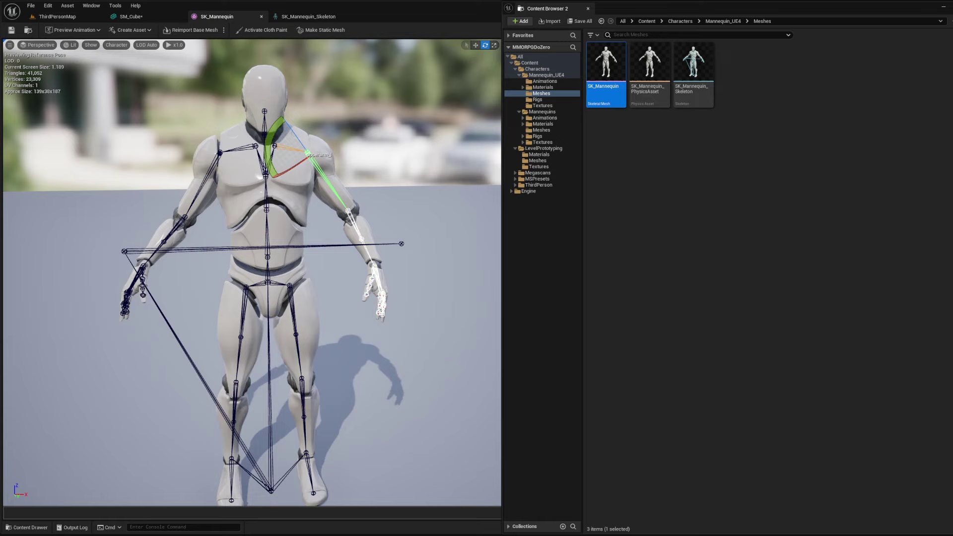
pyautogui.click(715, 10)
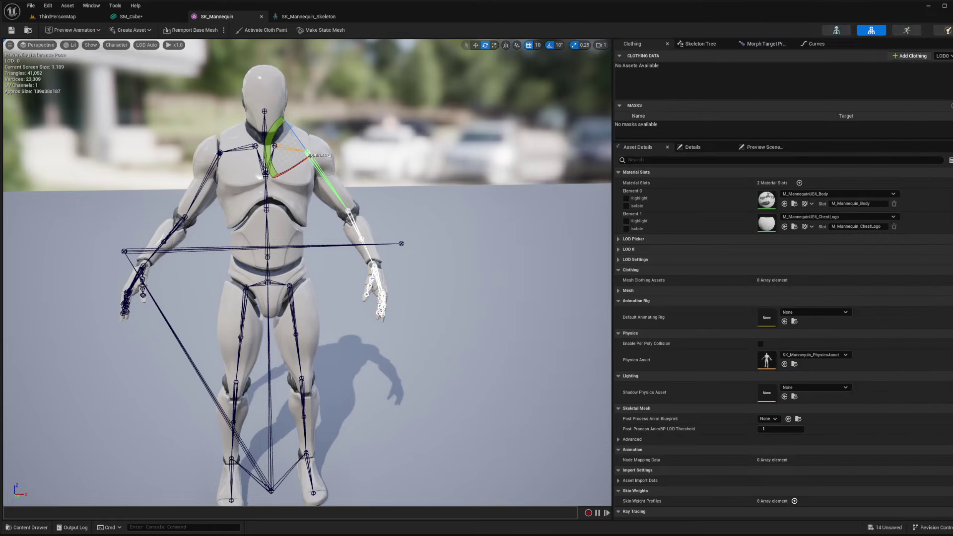
# Look through the rest of the mannequin's asset settings, from Animation Rig down to Ray Tracing.
pyautogui.scroll(-3, 693, 288)
pyautogui.scroll(1, 690, 290)
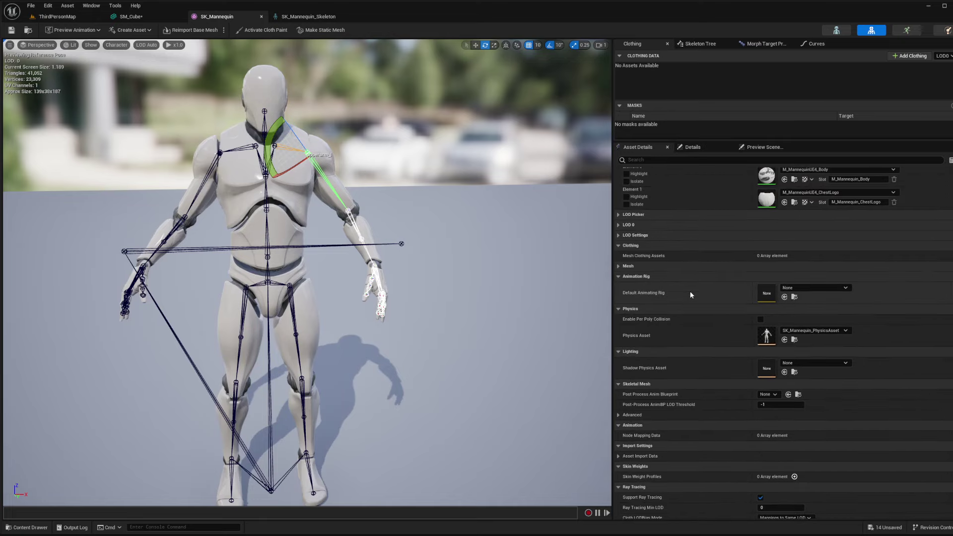
pyautogui.scroll(-2, 691, 291)
# Save the SM_Cube static mesh and collapse its LOD Settings and General Settings groups.
pyautogui.click(131, 17)
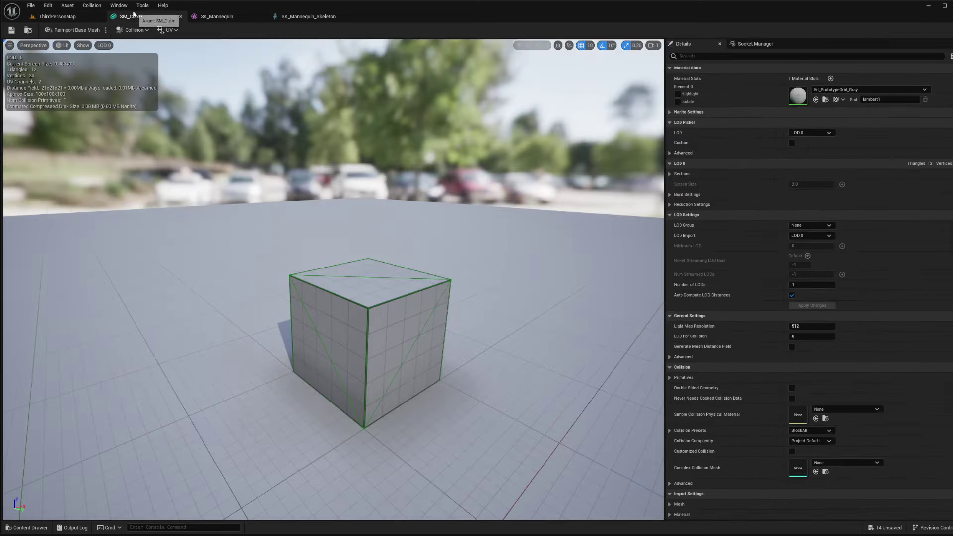
pyautogui.click(11, 30)
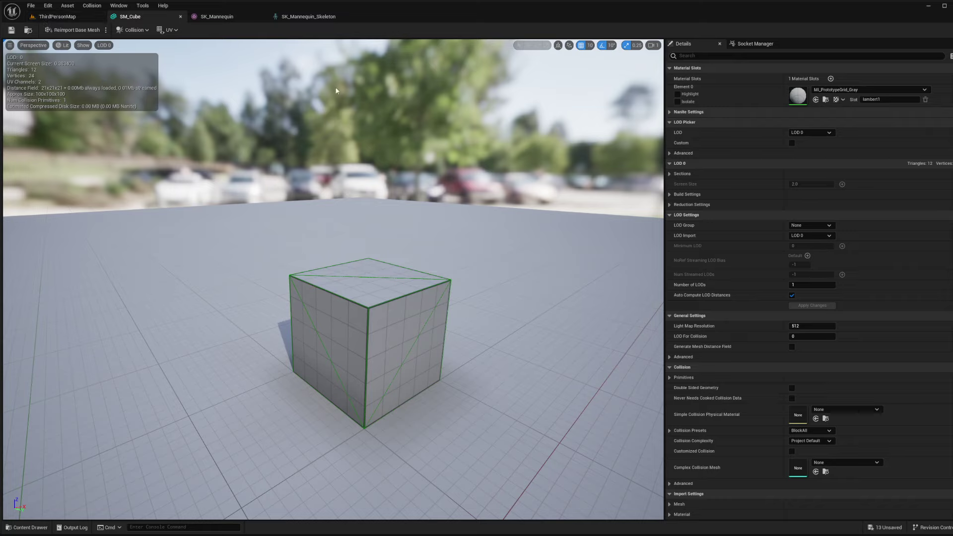
pyautogui.click(670, 214)
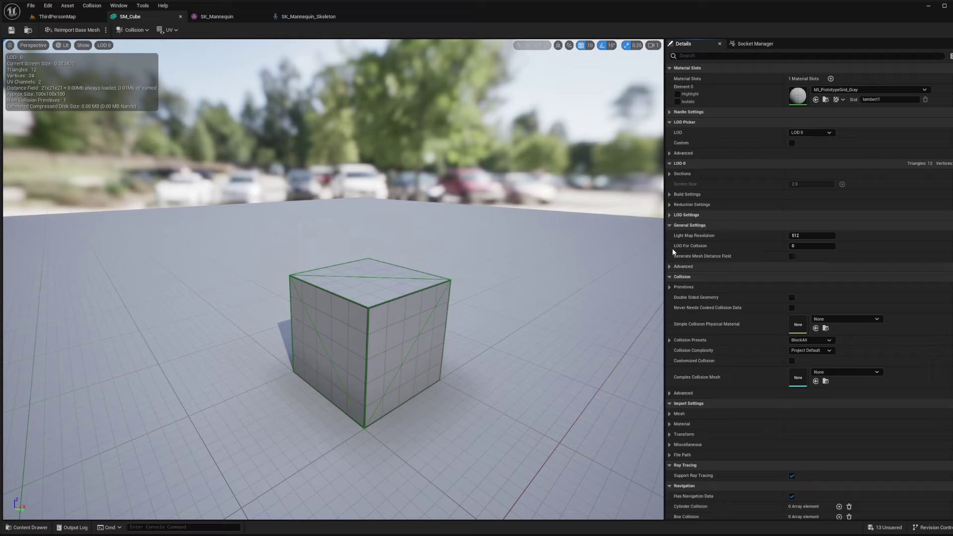
pyautogui.click(671, 225)
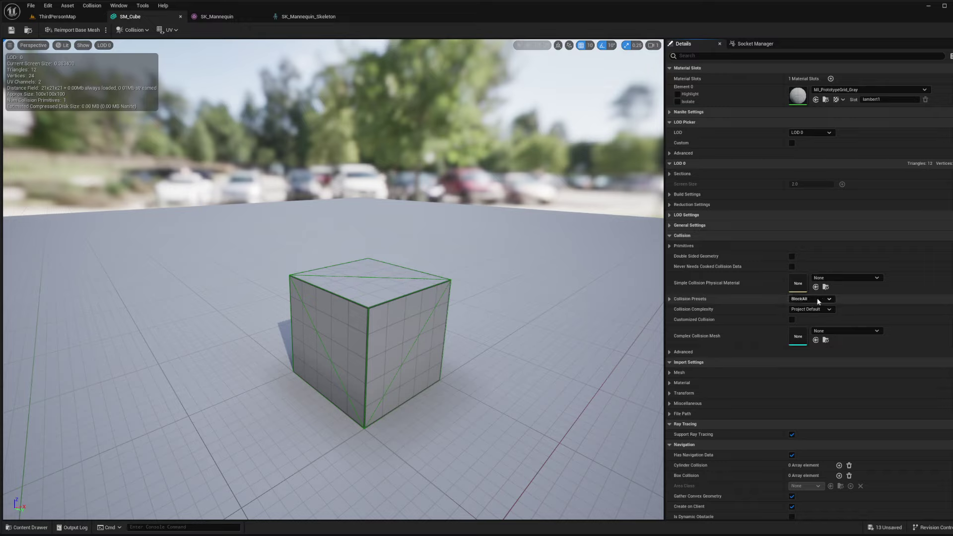
# Examine the cube's BlockAll collision responses and the list of available collision presets.
pyautogui.click(670, 299)
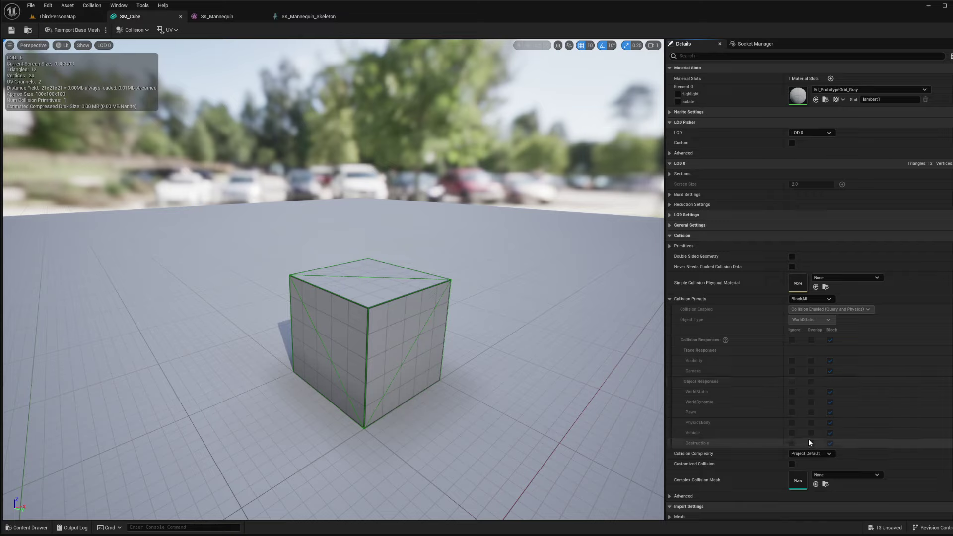
pyautogui.click(670, 299)
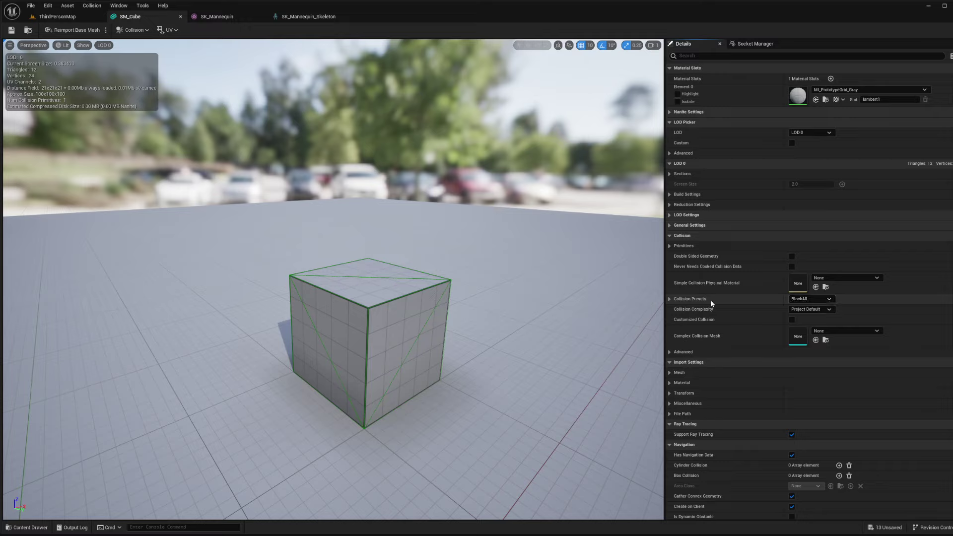
pyautogui.click(830, 298)
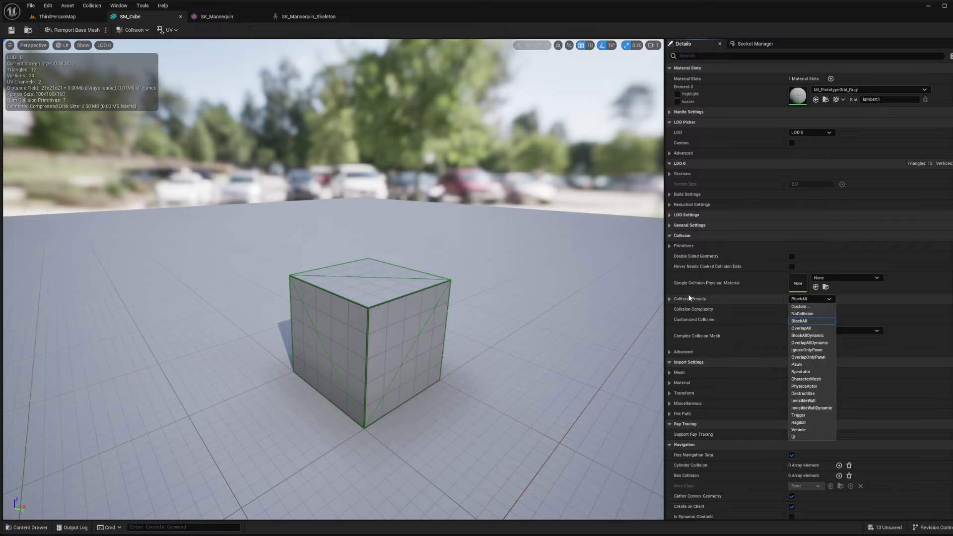
pyautogui.click(742, 307)
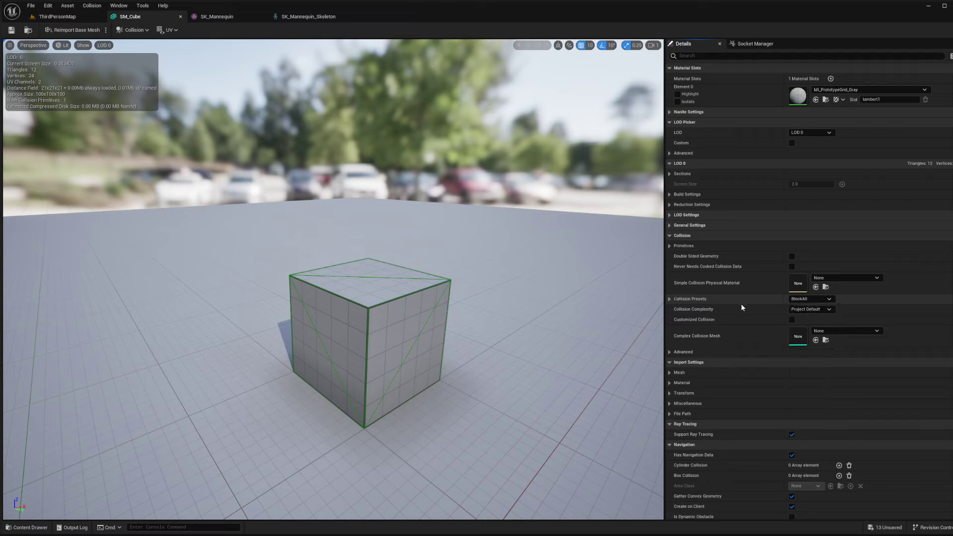
pyautogui.click(669, 299)
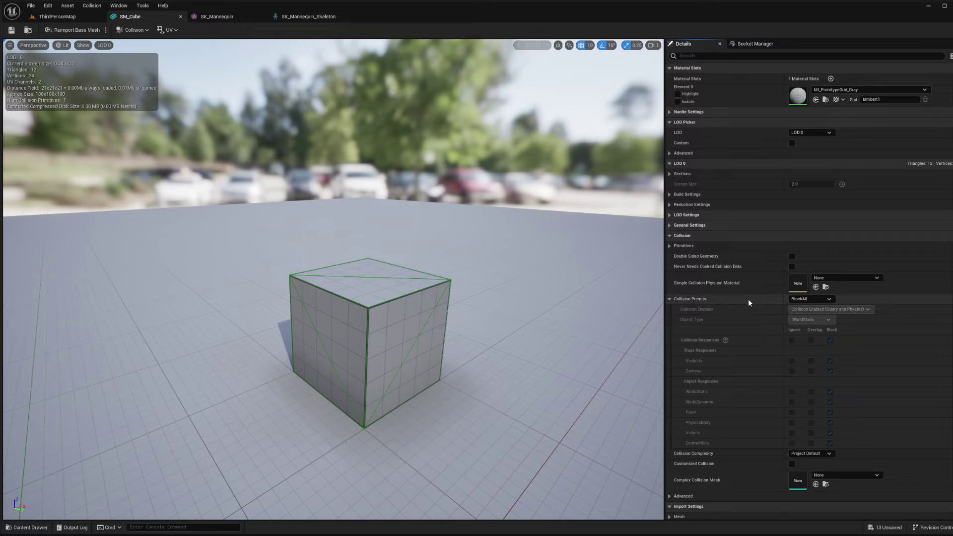
# Examine the BlockAll profile in the project's Engine Collision settings without changing it, and collapse the cube's Collision Presets.
pyautogui.click(50, 7)
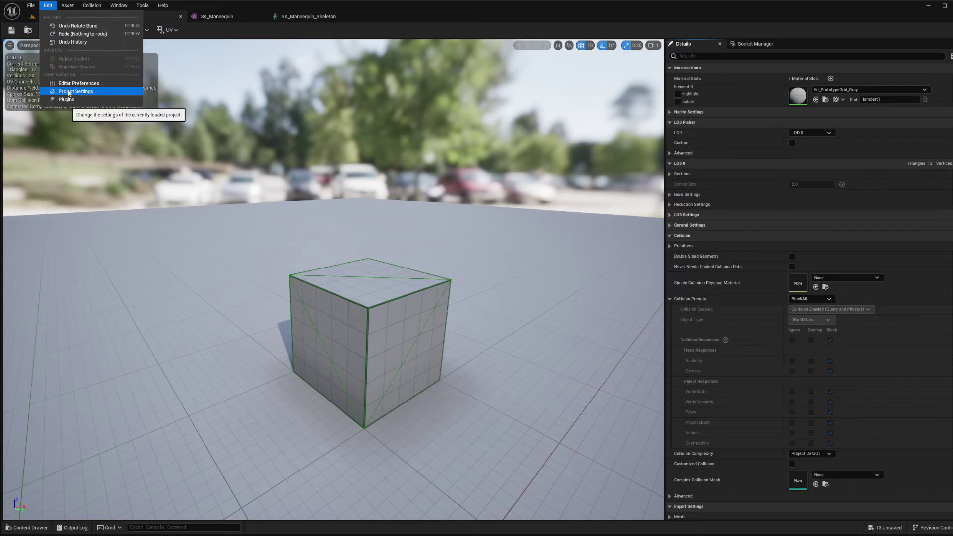
pyautogui.click(67, 91)
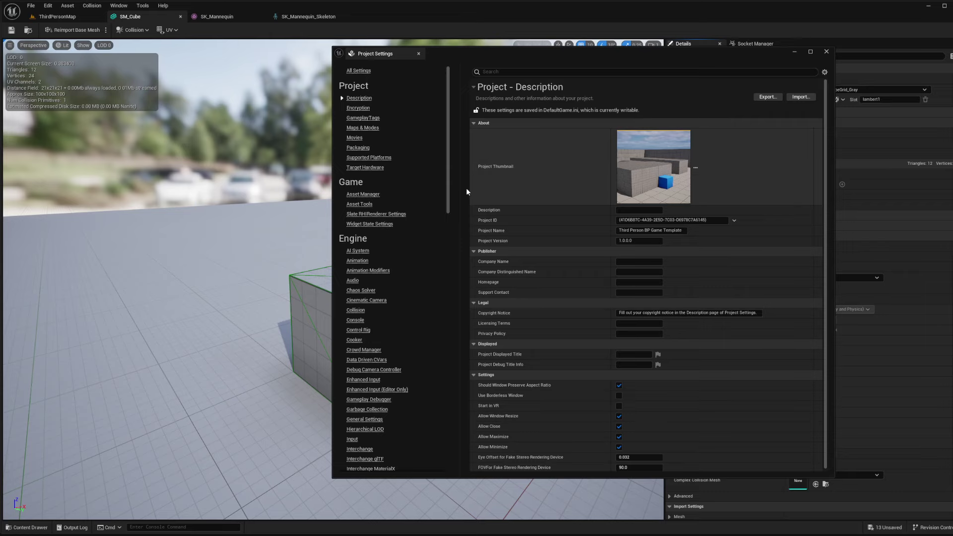
pyautogui.click(356, 311)
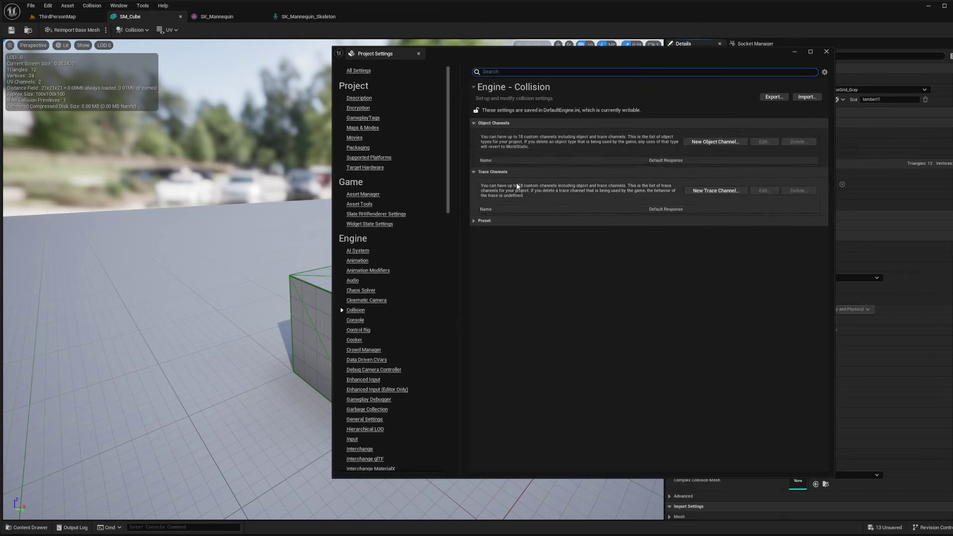
pyautogui.click(474, 221)
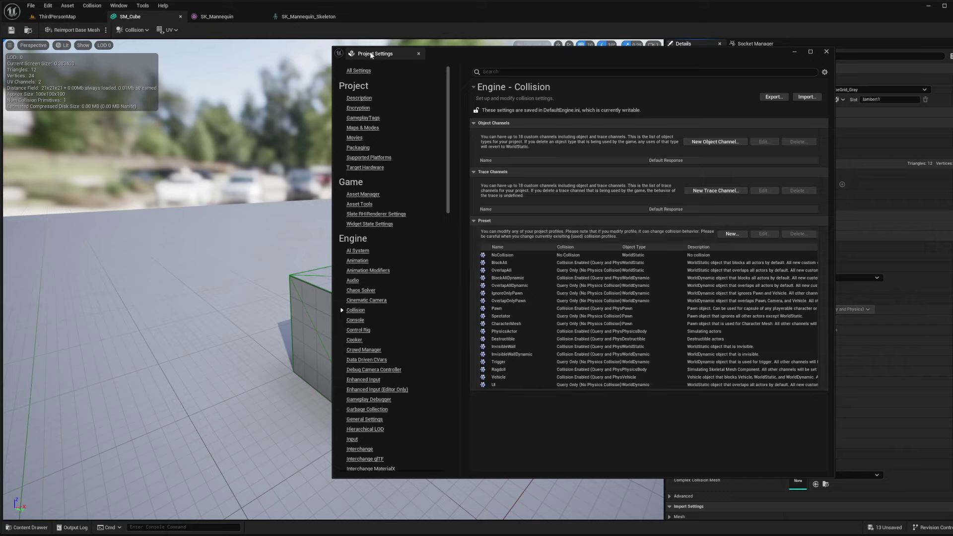
pyautogui.doubleClick(499, 265)
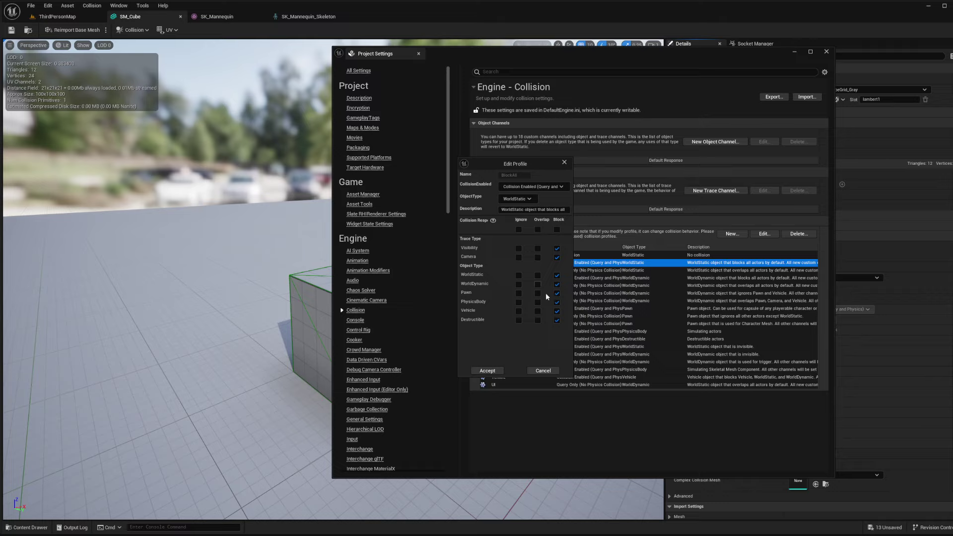
pyautogui.click(543, 371)
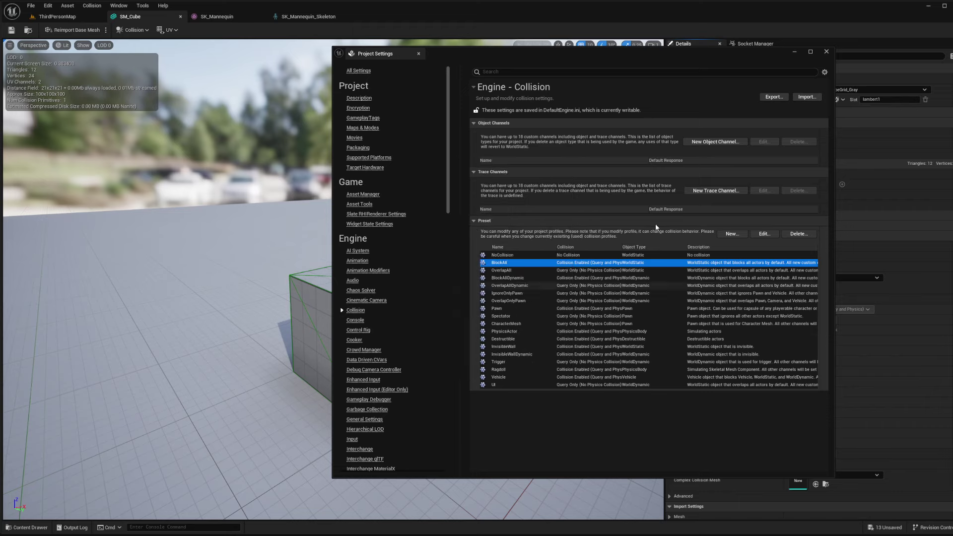
pyautogui.click(827, 52)
pyautogui.click(670, 299)
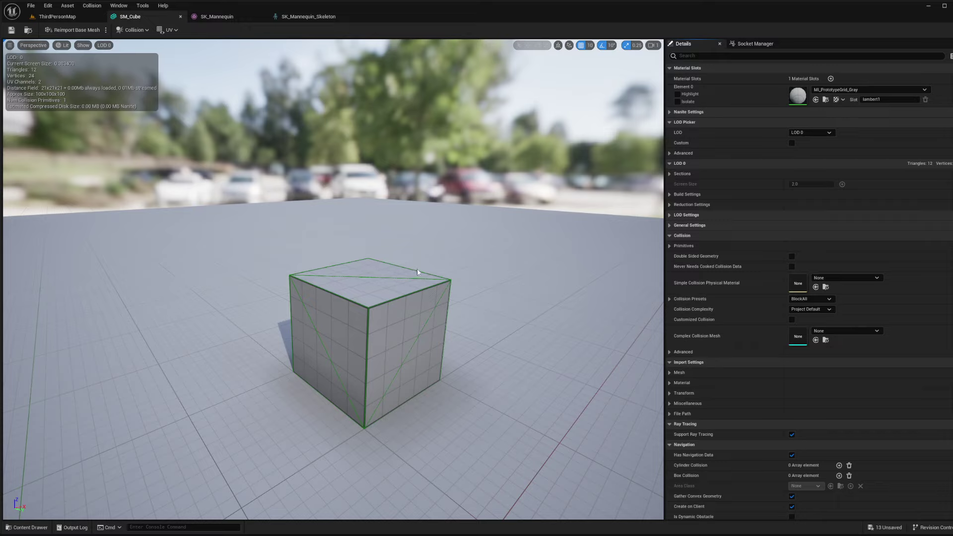
# Collapse the cube's Ray Tracing and Navigation groups and expand Transform under Import Settings.
pyautogui.click(670, 353)
pyautogui.click(669, 351)
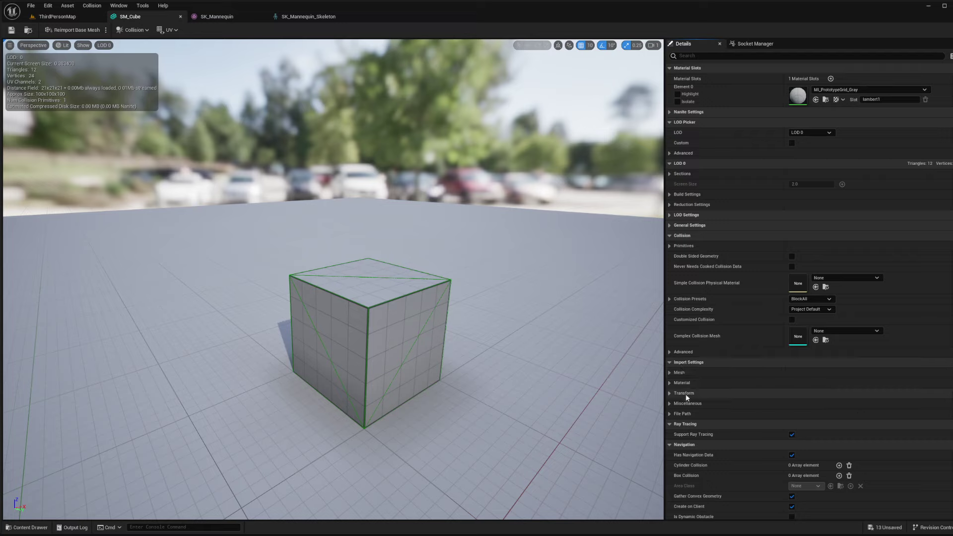
pyautogui.click(670, 425)
pyautogui.click(669, 435)
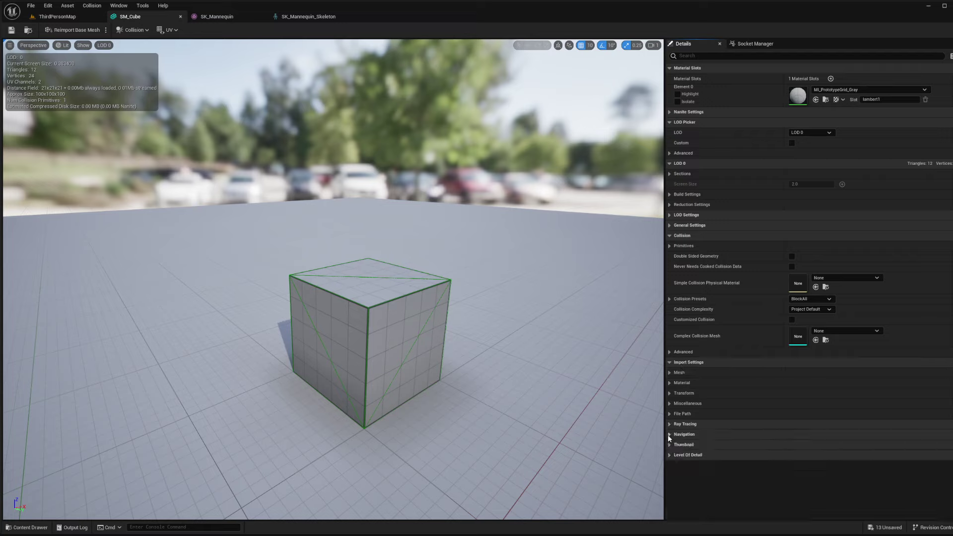
pyautogui.click(669, 393)
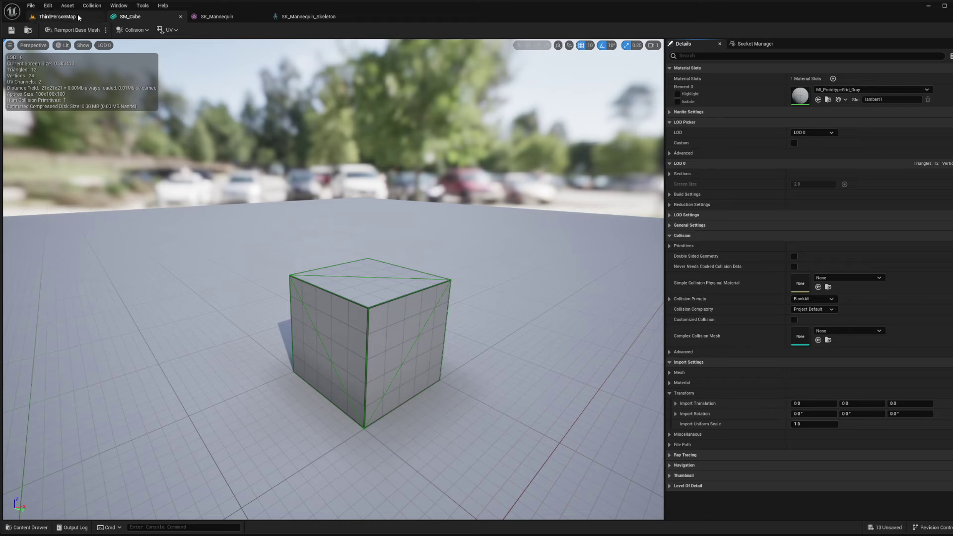
# Place a new SM_Cube instance on the floor of ThirdPersonMap, beside the Player Start.
pyautogui.click(57, 17)
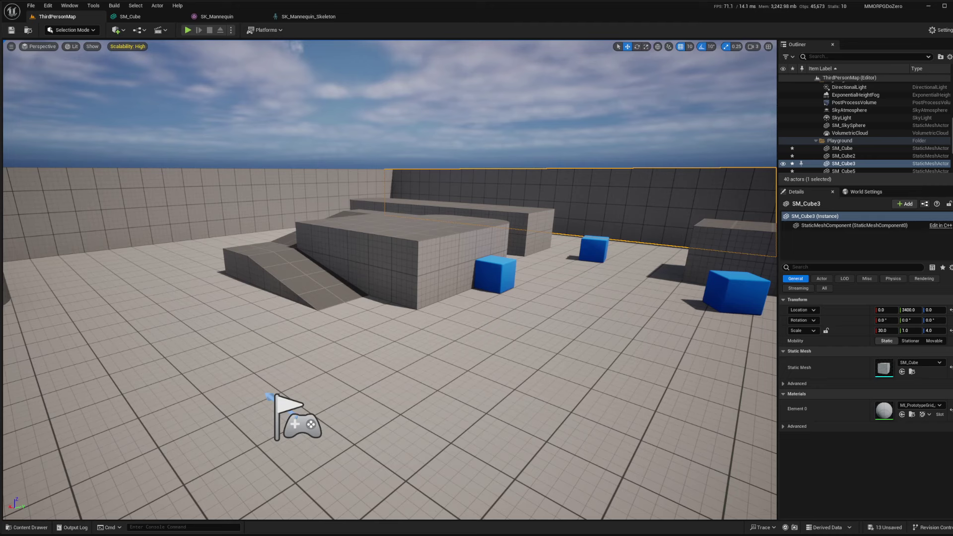
pyautogui.click(131, 17)
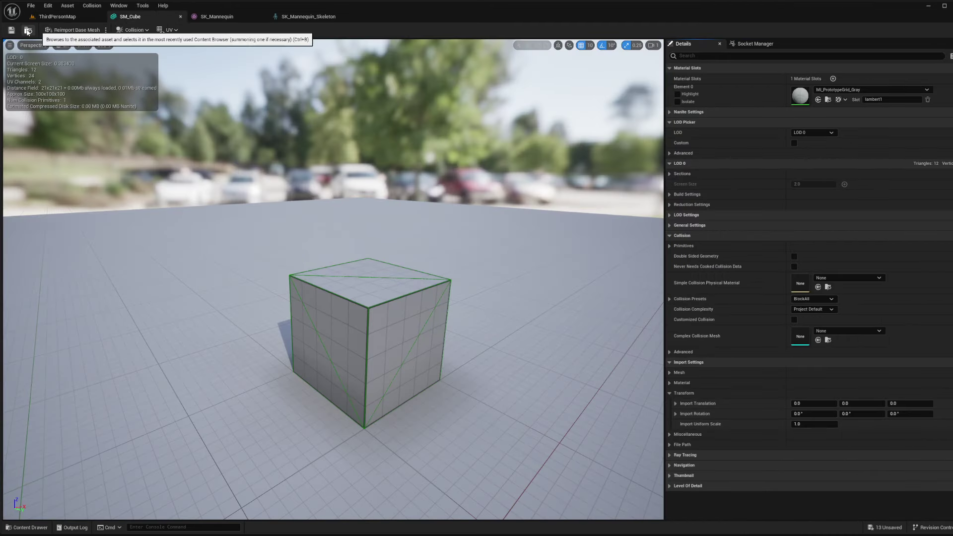
pyautogui.click(94, 16)
pyautogui.moveTo(884, 368); pyautogui.dragTo(394, 449)
pyautogui.moveTo(431, 401)
pyautogui.mouseDown()
pyautogui.moveTo(419, 380)
pyautogui.moveTo(423, 303)
pyautogui.moveTo(432, 415)
pyautogui.mouseUp()
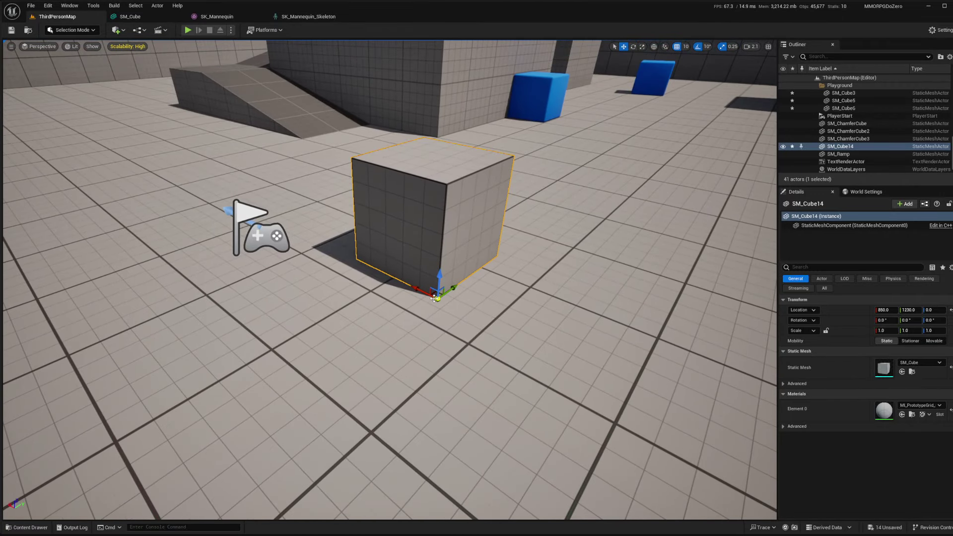
# Move the Player Start away from the new cube to about X 900, Y 960, and reselect the cube.
pyautogui.moveTo(263, 227); pyautogui.dragTo(258, 233, button='right')
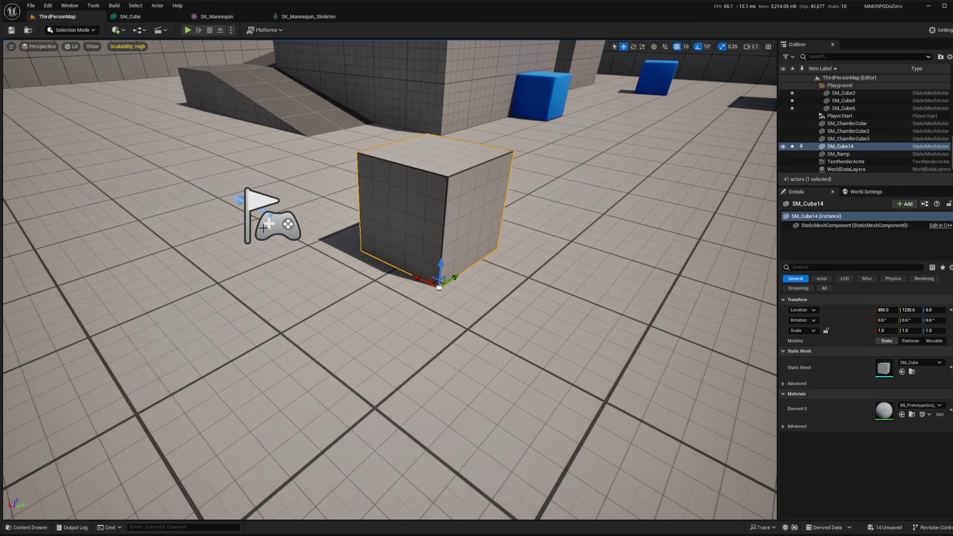
pyautogui.click(260, 229)
pyautogui.moveTo(261, 228); pyautogui.dragTo(84, 293)
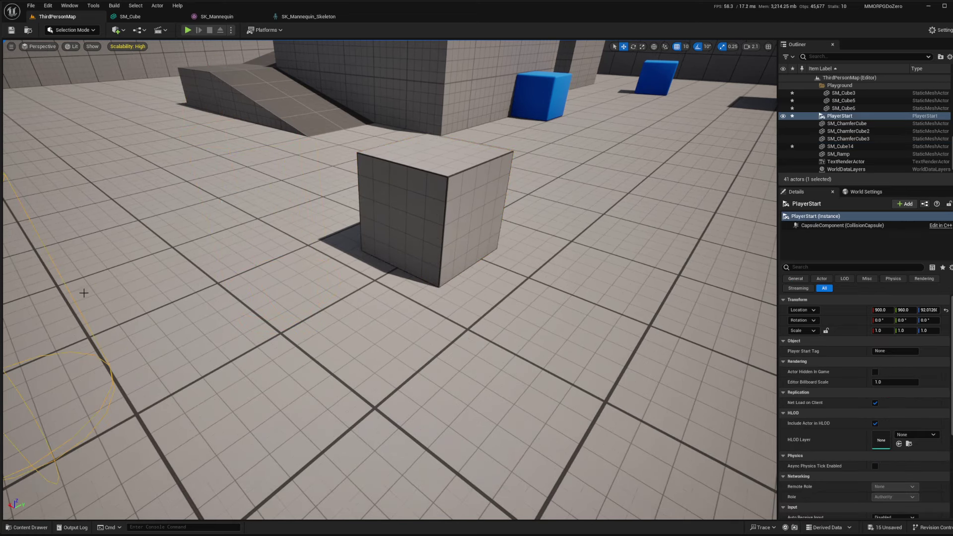
pyautogui.click(441, 219)
pyautogui.press('f')
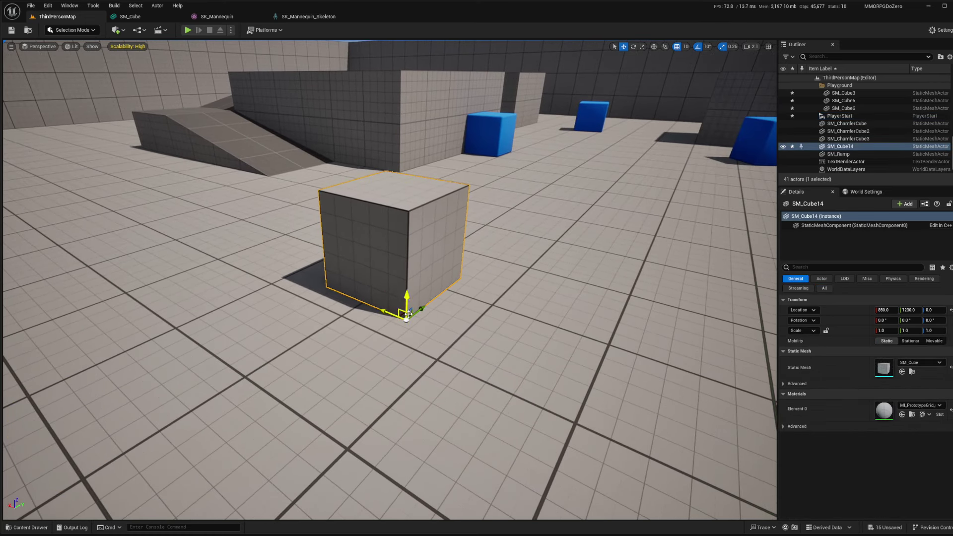
# Move the cube on the floor to X 850, Y 1220, and switch the editor to Modeling Mode.
pyautogui.moveTo(386, 313)
pyautogui.mouseDown()
pyautogui.moveTo(377, 318)
pyautogui.moveTo(392, 319)
pyautogui.moveTo(383, 315)
pyautogui.mouseUp()
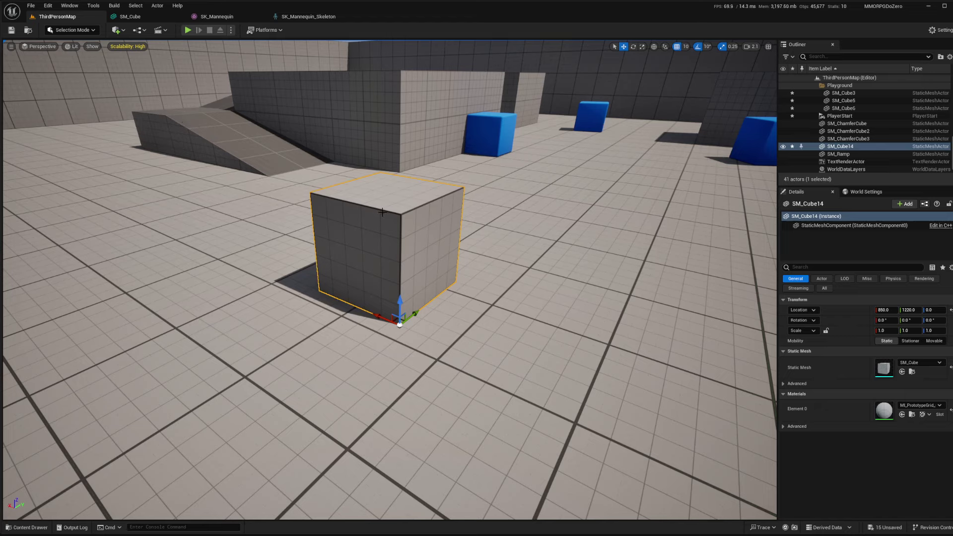
pyautogui.click(60, 31)
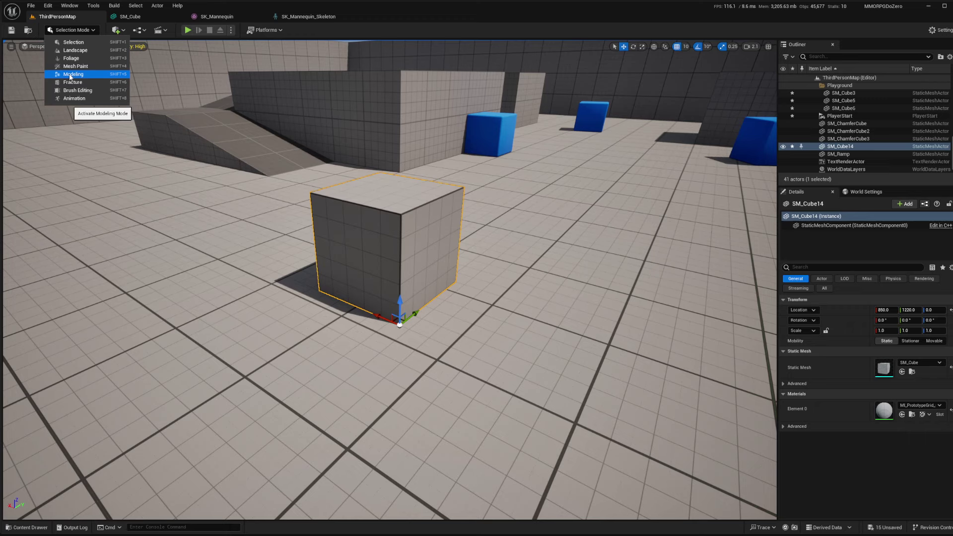
pyautogui.click(72, 32)
pyautogui.click(72, 31)
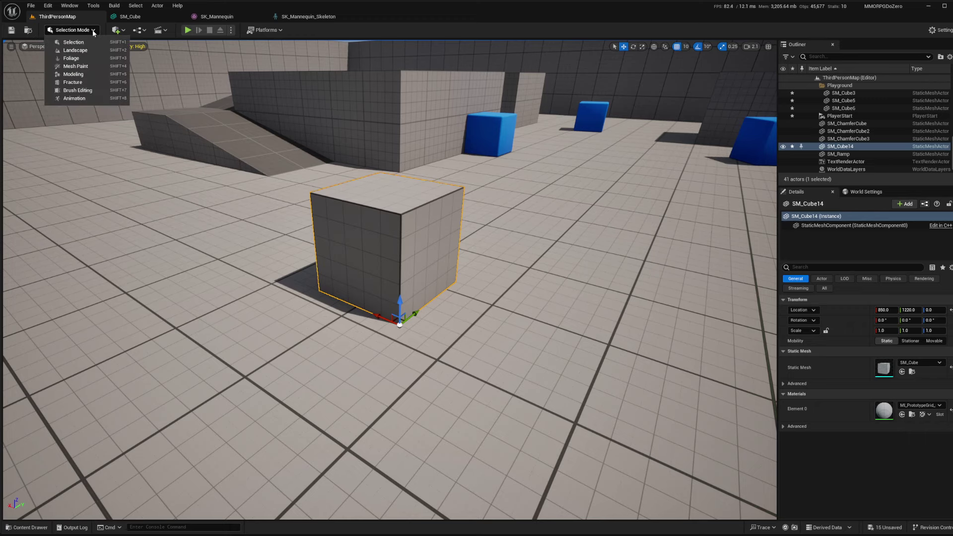
pyautogui.click(74, 76)
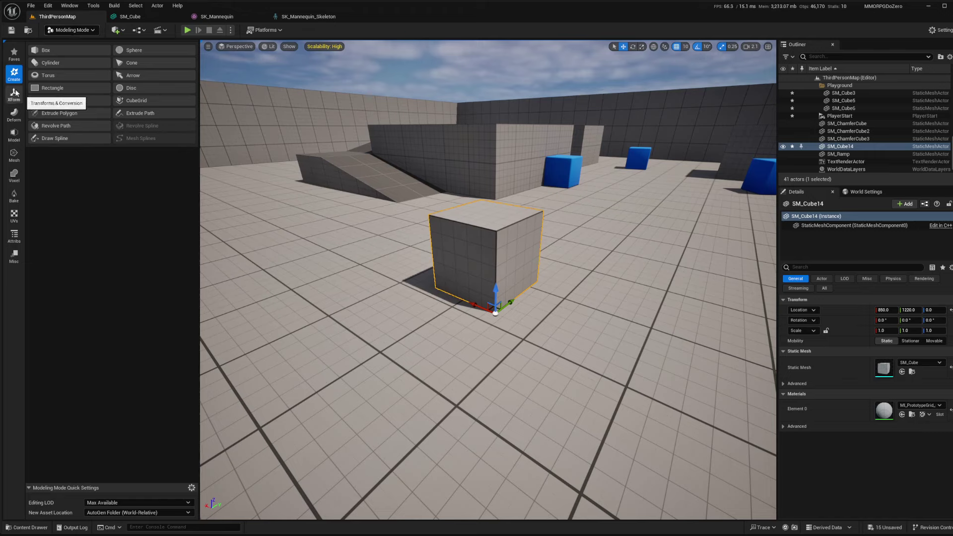
# Edit the cube's pivot, moving it from the bottom corner to the middle of the base at X 900, Y 1280, and accept.
pyautogui.click(14, 95)
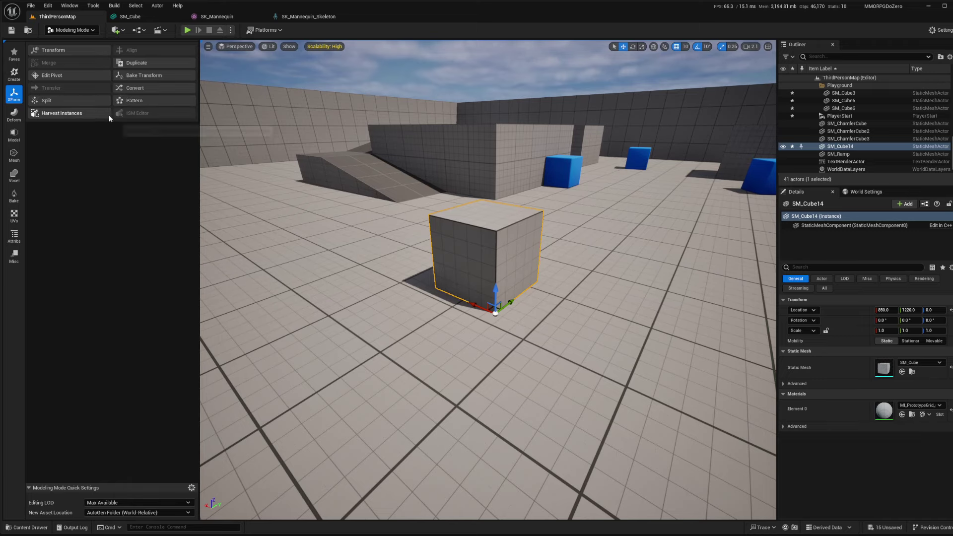
pyautogui.click(51, 78)
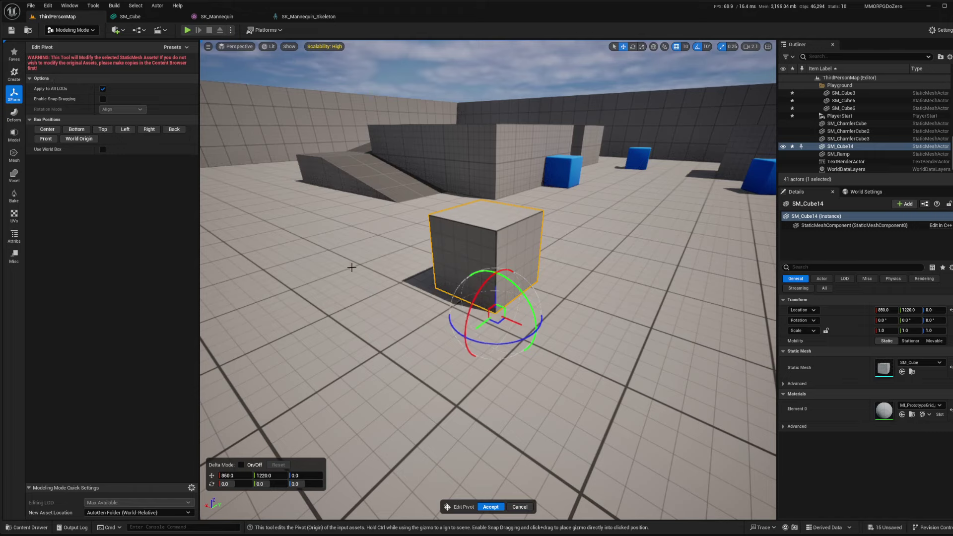
pyautogui.moveTo(515, 320); pyautogui.dragTo(480, 295)
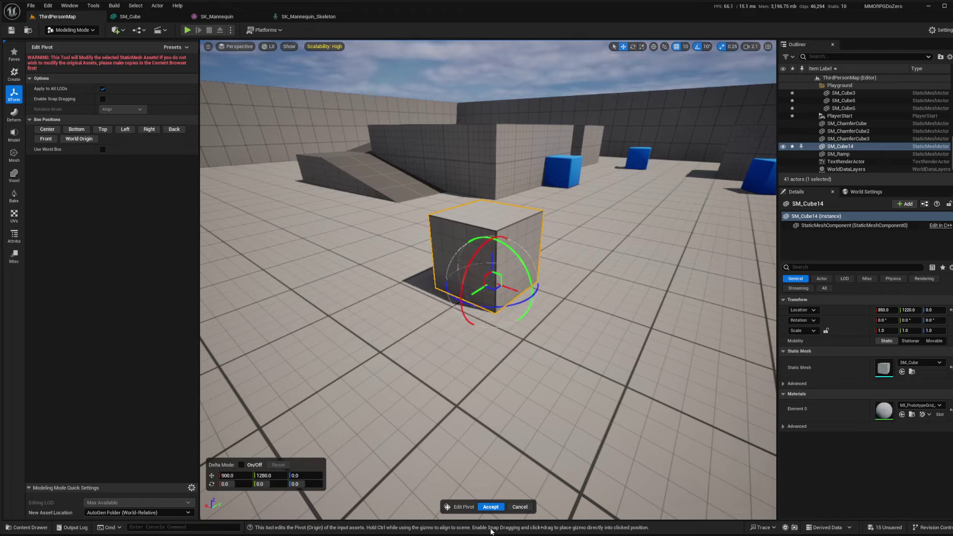
pyautogui.click(490, 507)
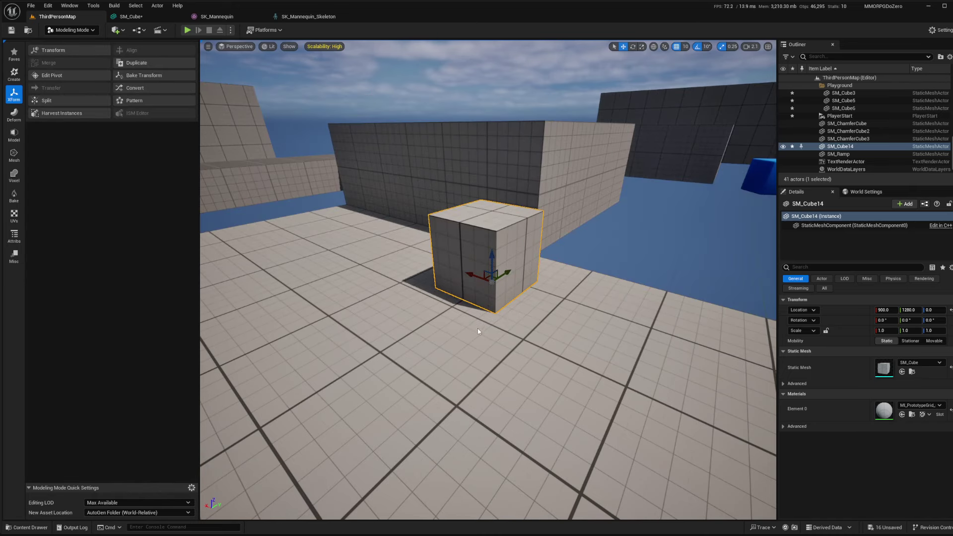
# Slide the cube along its X axis to X 1020, keeping Y at 1280.
pyautogui.moveTo(472, 270); pyautogui.dragTo(421, 272)
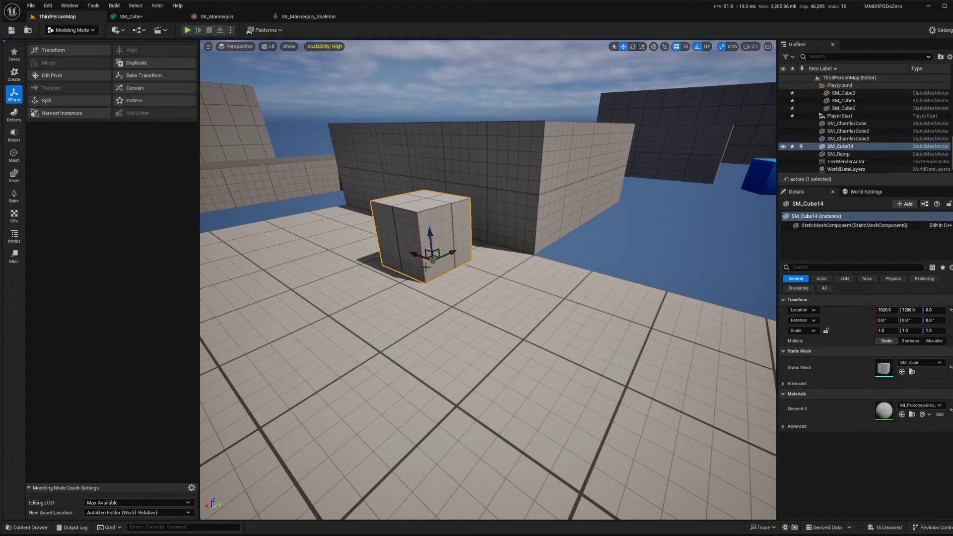
pyautogui.moveTo(429, 256); pyautogui.dragTo(510, 261, button='right')
pyautogui.click(493, 258)
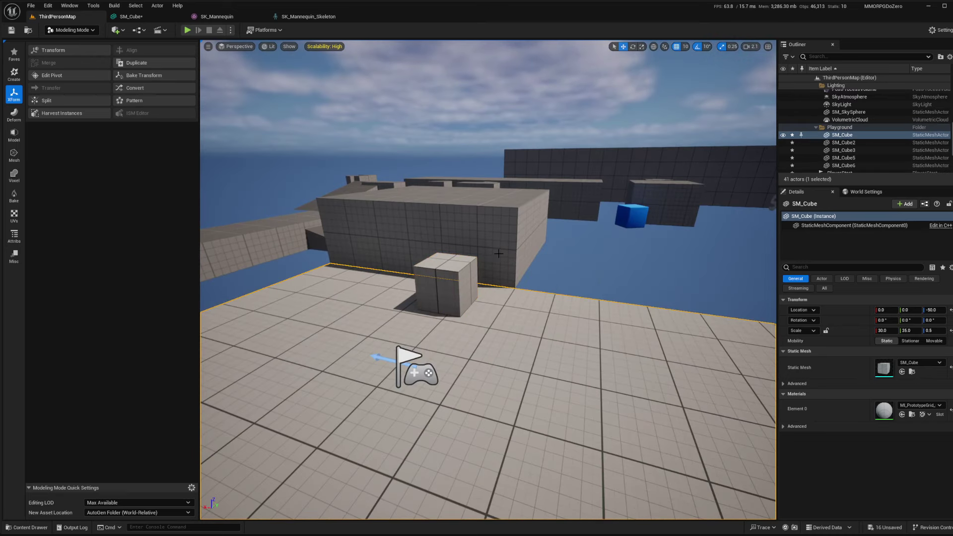
pyautogui.click(381, 220)
pyautogui.moveTo(381, 220); pyautogui.dragTo(367, 221, button='right')
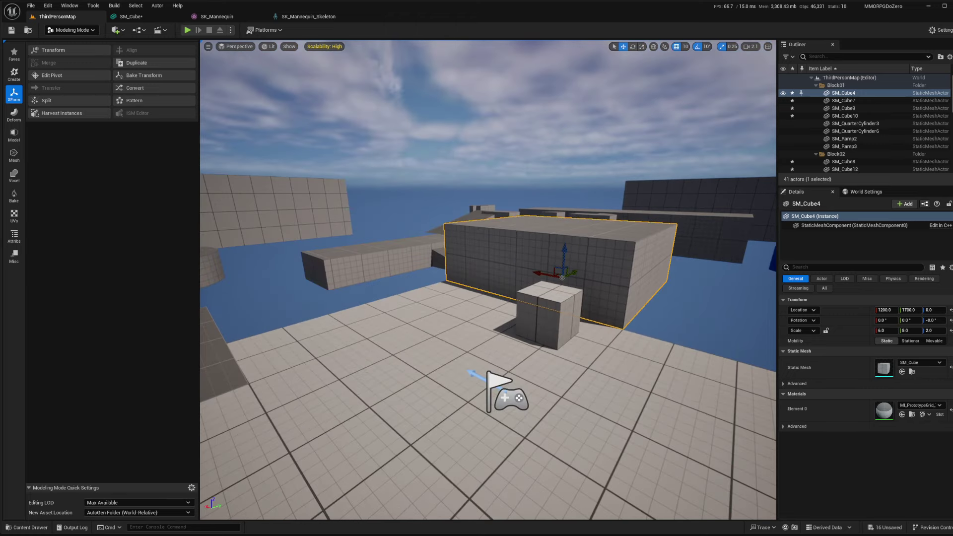
# Reselect the cube, edit its pivot to the bottom corner at X 970, Y 1220, and return to Selection Mode.
pyautogui.click(549, 312)
pyautogui.press('f')
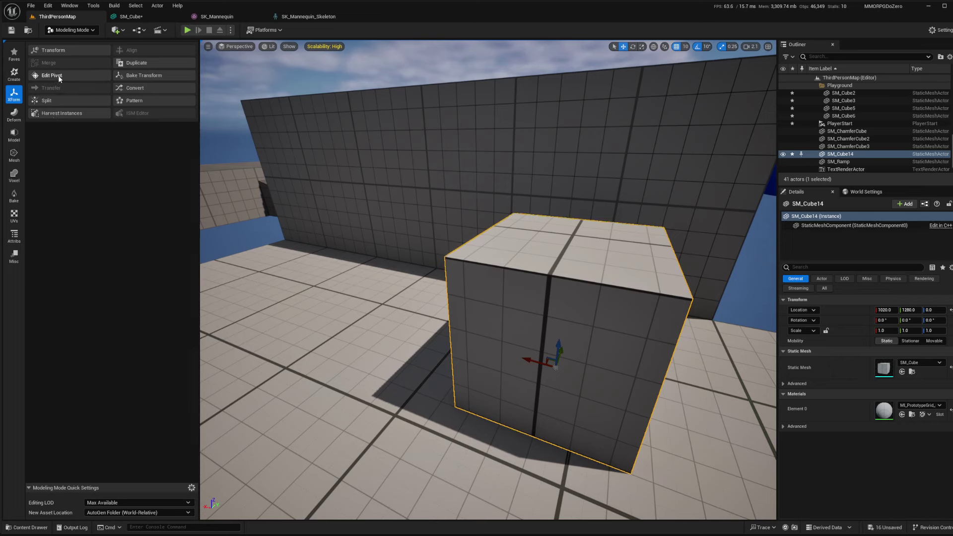
pyautogui.click(52, 76)
pyautogui.moveTo(603, 383); pyautogui.dragTo(629, 491)
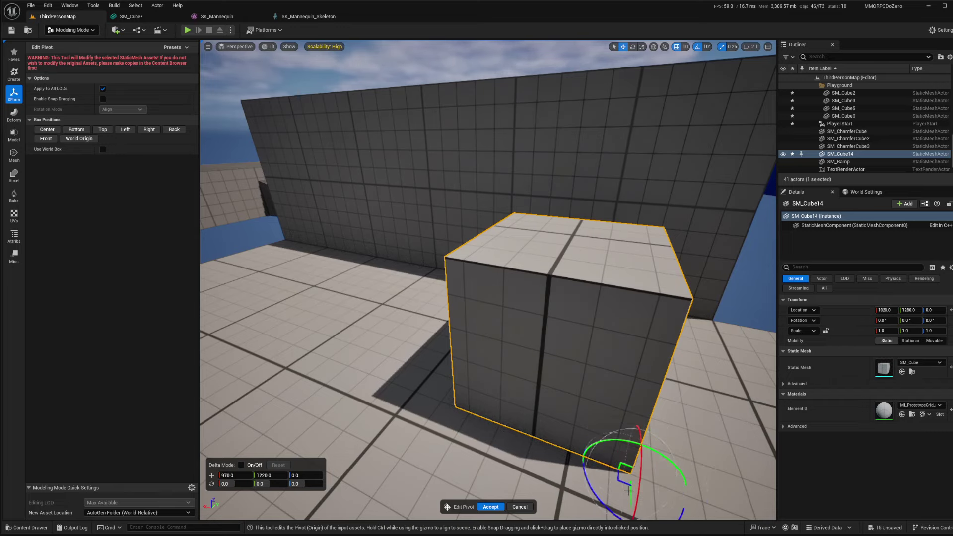
pyautogui.moveTo(629, 490); pyautogui.dragTo(602, 534, button='right')
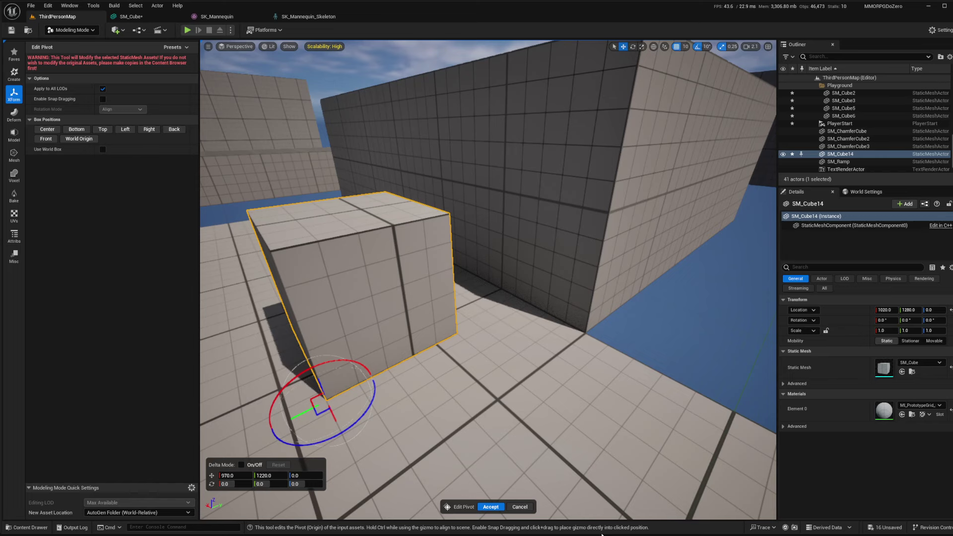
pyautogui.click(491, 507)
pyautogui.moveTo(497, 447); pyautogui.dragTo(568, 385, button='right')
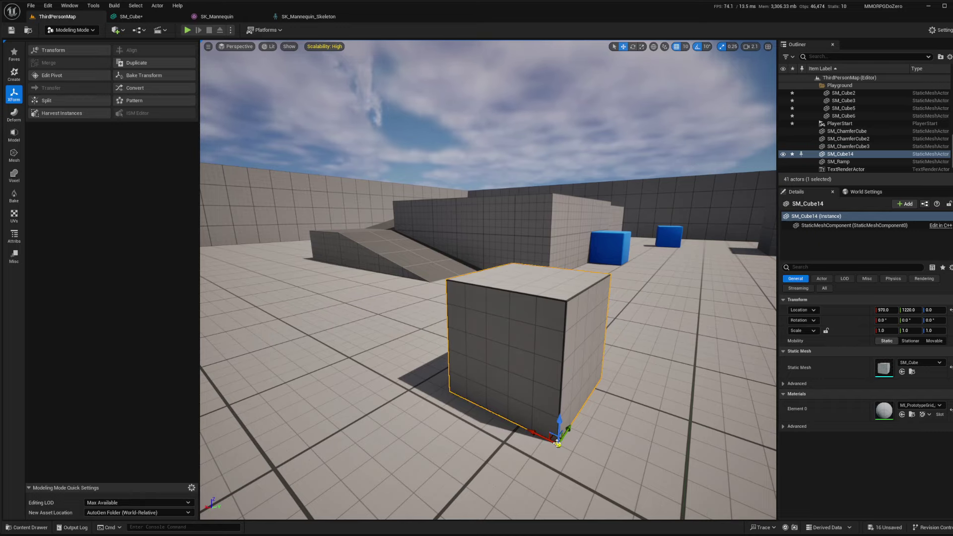
pyautogui.click(71, 31)
pyautogui.click(70, 40)
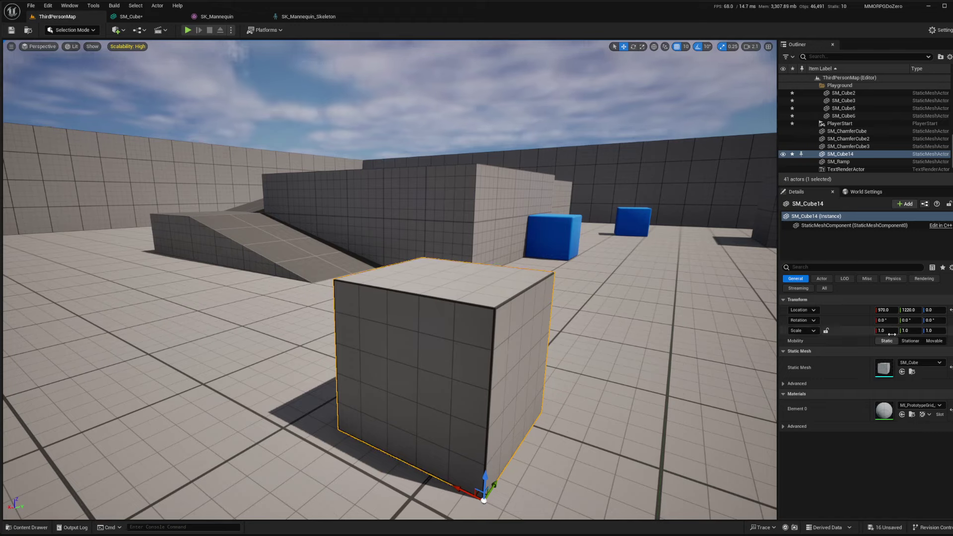
# Move the cube to X 970, Y 1250, and rotate it about 90° around the Z axis.
pyautogui.moveTo(499, 484); pyautogui.dragTo(522, 418)
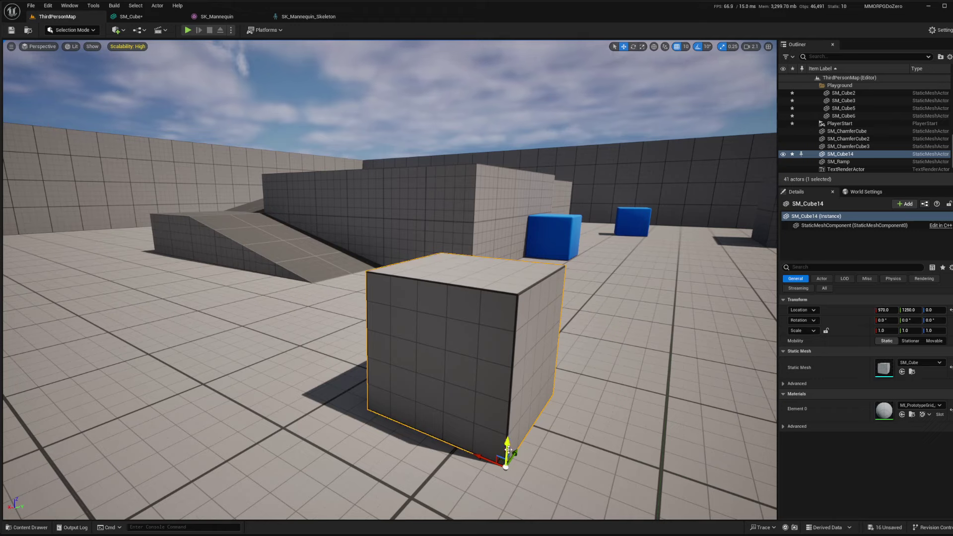
pyautogui.press('e')
pyautogui.moveTo(500, 443); pyautogui.dragTo(491, 443)
pyautogui.moveTo(491, 444); pyautogui.dragTo(487, 454, button='right')
pyautogui.moveTo(484, 393); pyautogui.dragTo(455, 365)
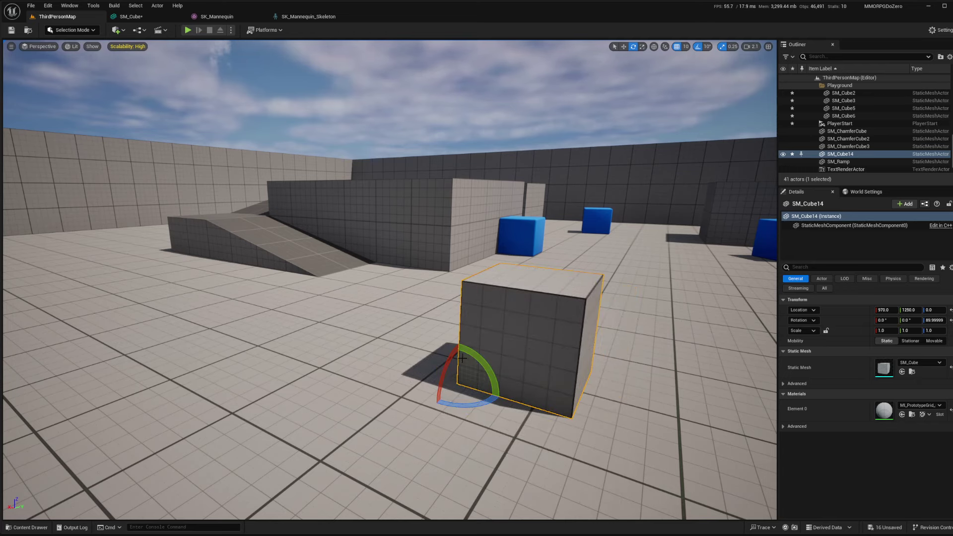
pyautogui.moveTo(454, 365); pyautogui.dragTo(578, 385, button='right')
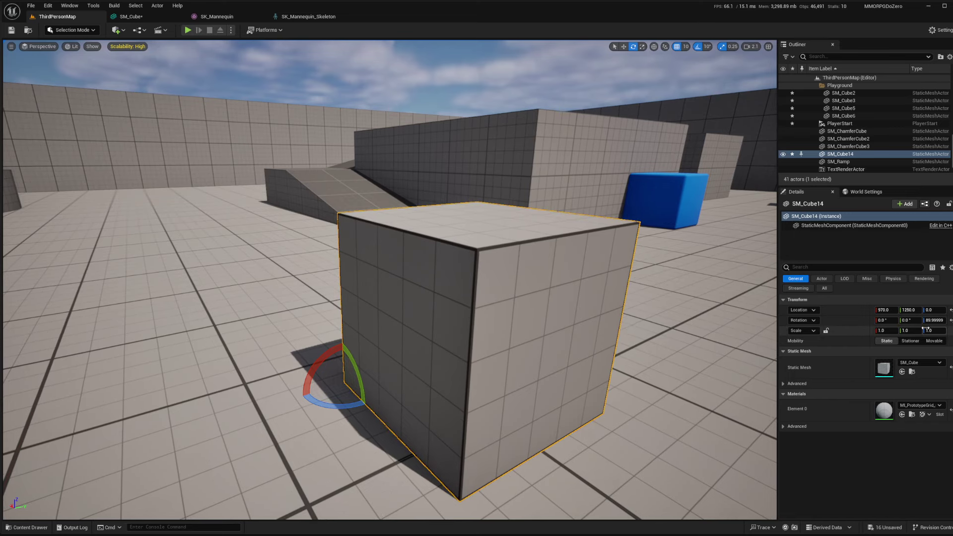
# Set the cube's scale to 2 on the X, Y and Z axes.
pyautogui.click(878, 330)
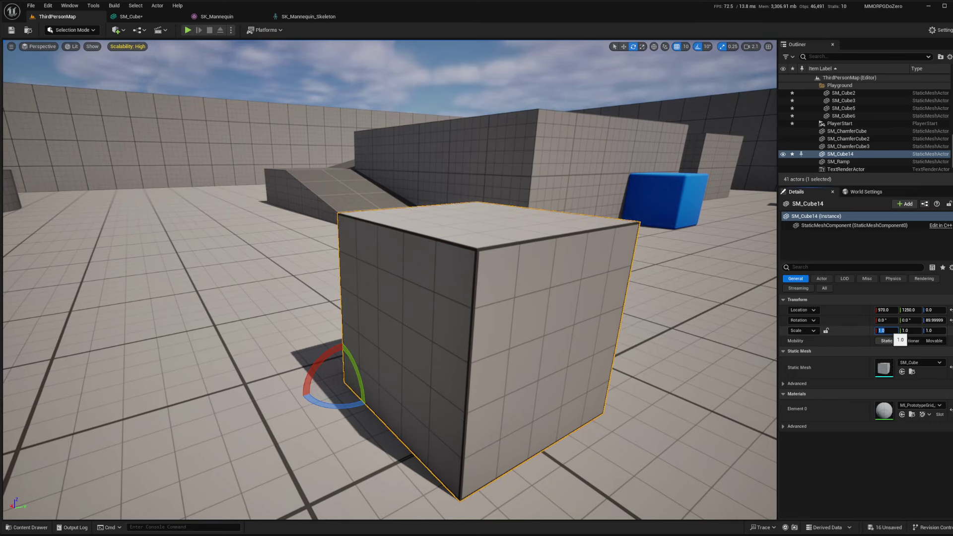
pyautogui.write('2')
pyautogui.press('Return')
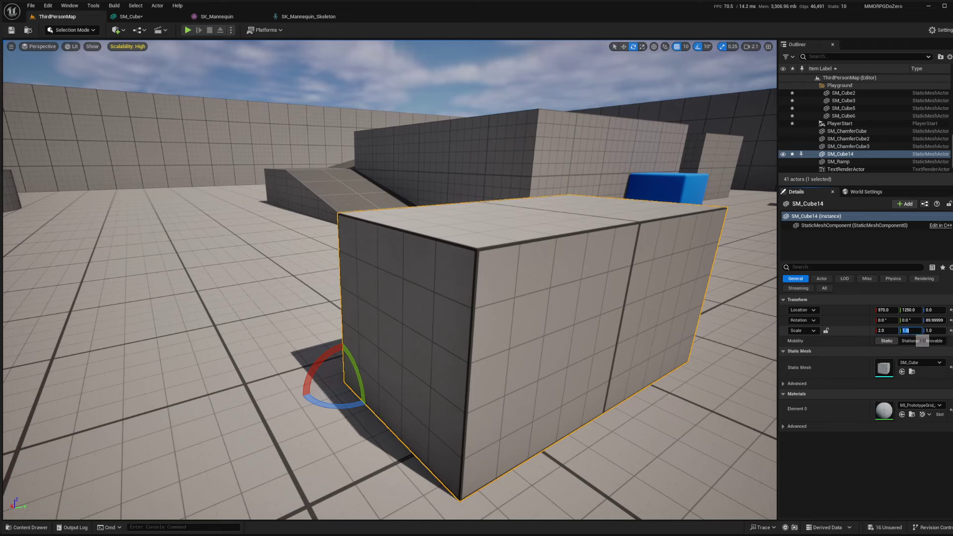
pyautogui.click(909, 330)
pyautogui.write('2')
pyautogui.press('Return')
pyautogui.click(932, 330)
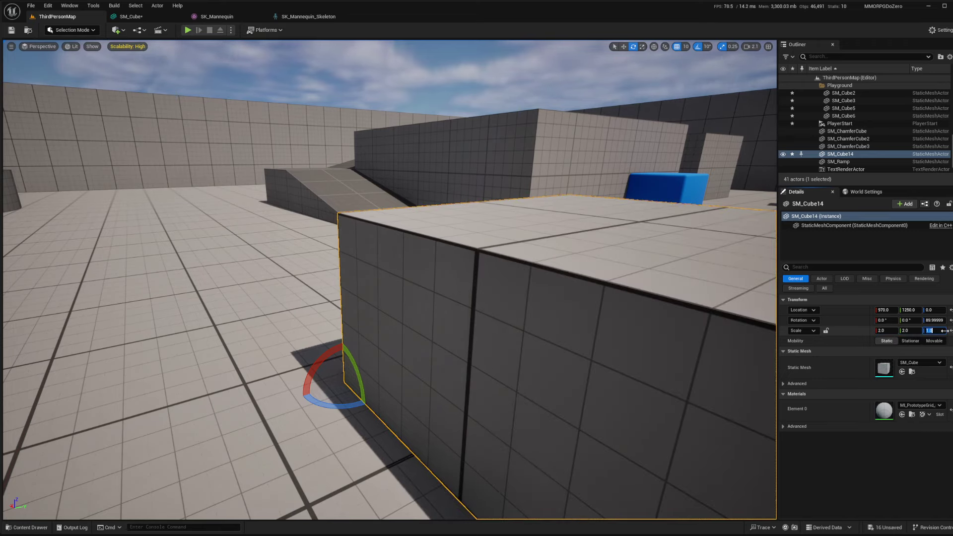
pyautogui.write('2')
pyautogui.press('Return')
pyautogui.moveTo(646, 318); pyautogui.dragTo(566, 318, button='right')
pyautogui.moveTo(324, 264); pyautogui.dragTo(323, 264, button='right')
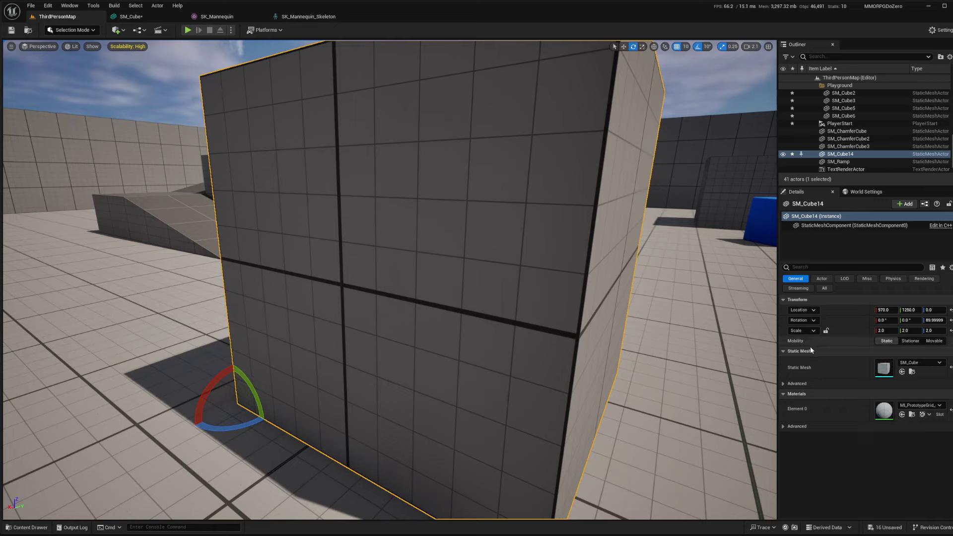
# Set the cube's X and Y scale to 1.5.
pyautogui.click(884, 330)
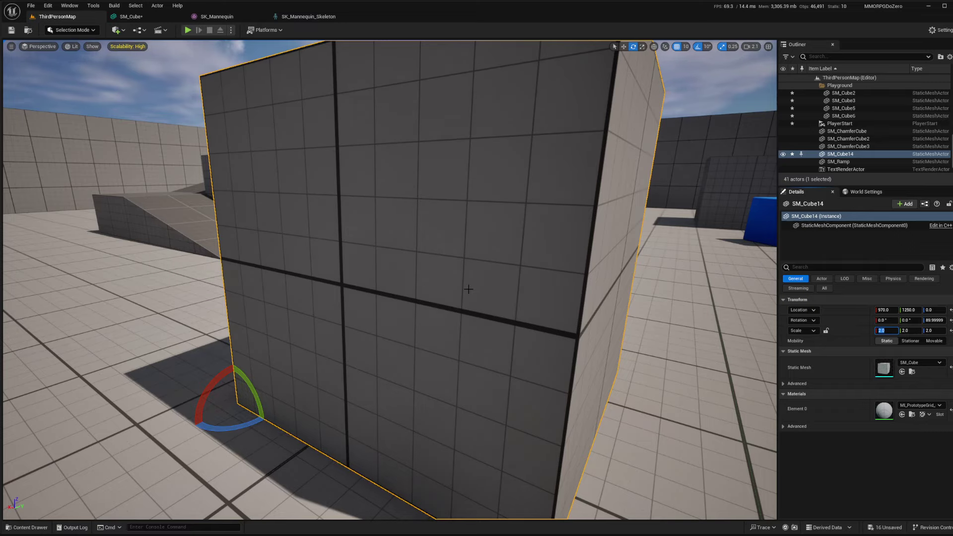
pyautogui.press('Return')
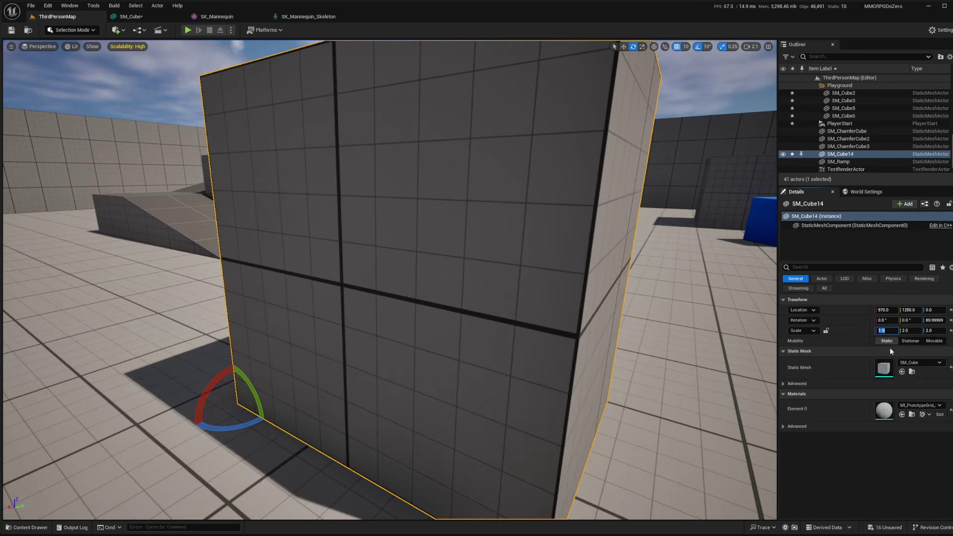
pyautogui.click(910, 330)
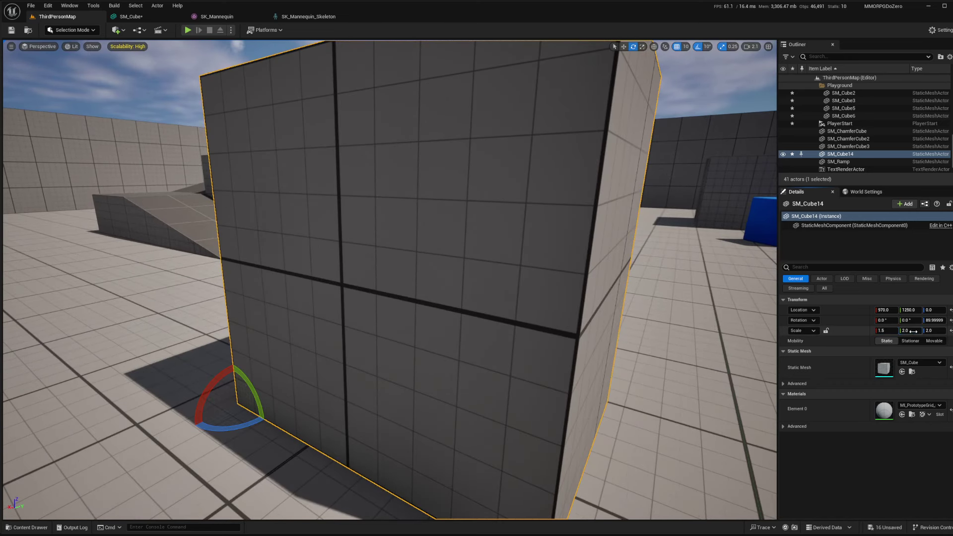
pyautogui.write('1.5')
pyautogui.press('Return')
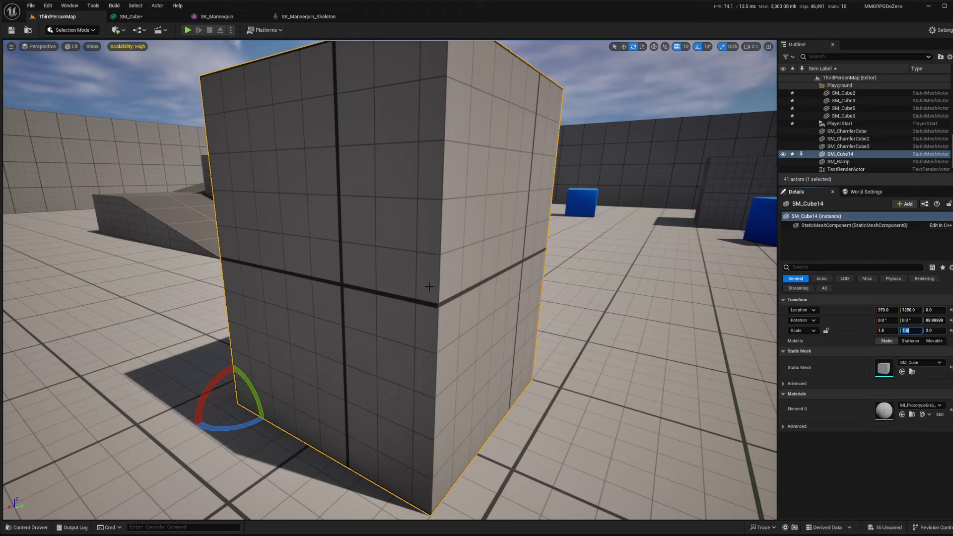
# Reset the cube's scale to 1 on the X, Y and Z axes.
pyautogui.hotkey('shift', 'Tab')
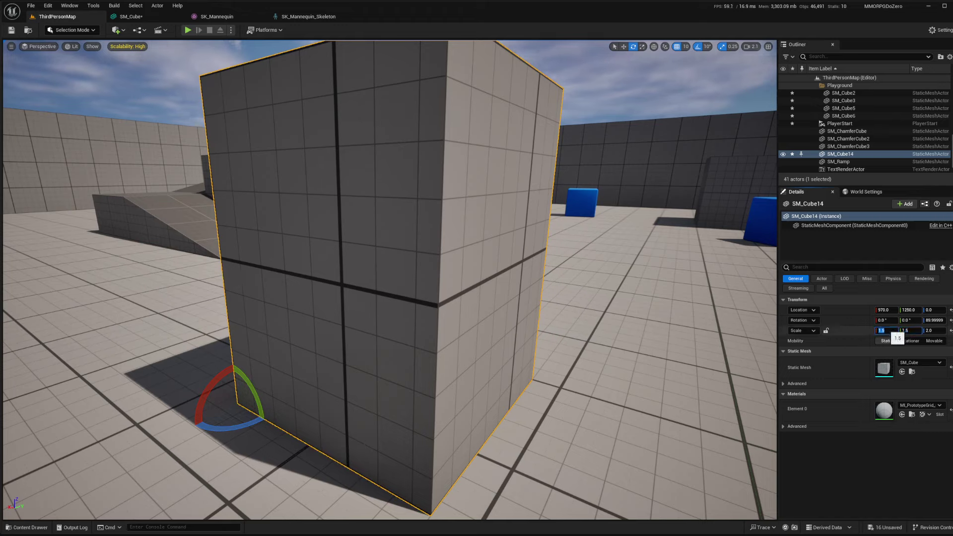
pyautogui.write('1')
pyautogui.press('Tab')
pyautogui.write('1')
pyautogui.press('Tab')
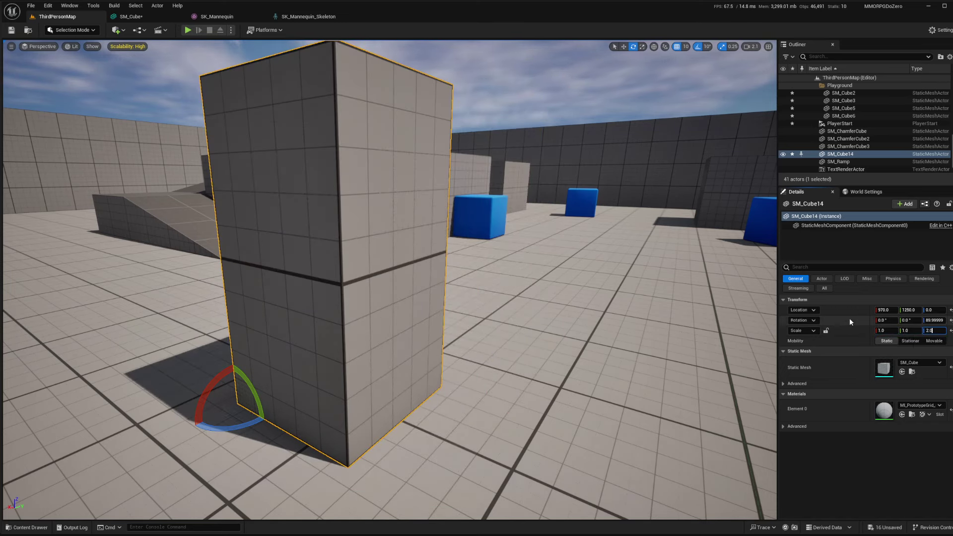
pyautogui.click(930, 331)
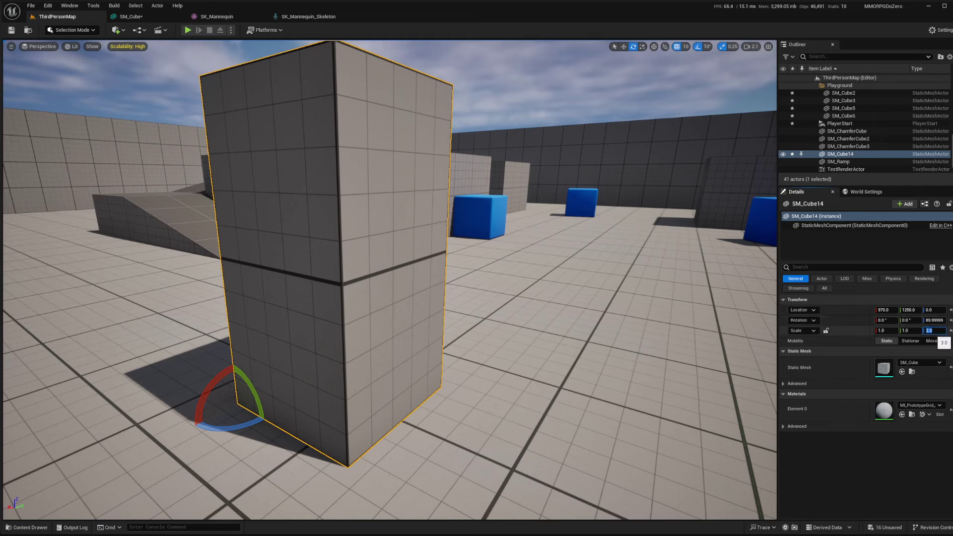
pyautogui.write('1')
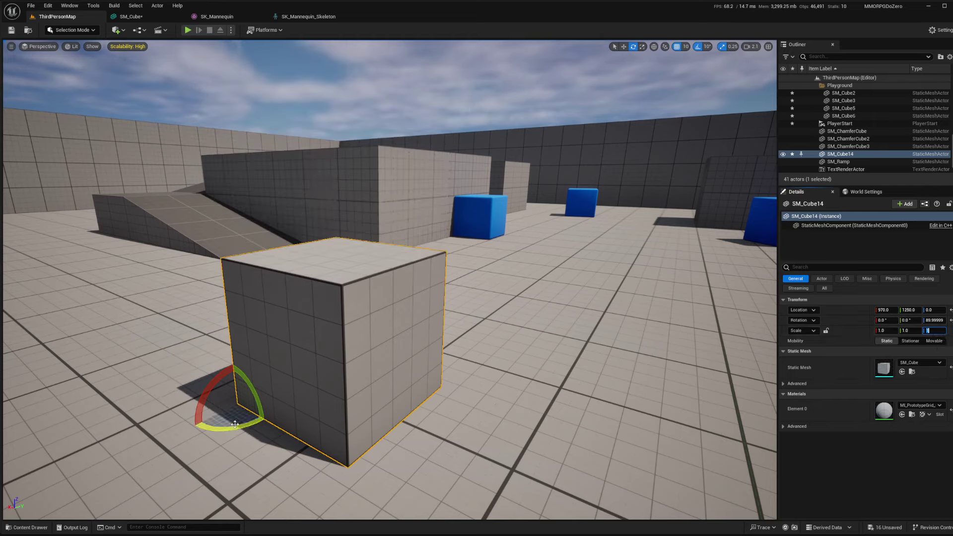
# Rotate the cube back to 0° around the Z axis.
pyautogui.moveTo(235, 425); pyautogui.dragTo(192, 423)
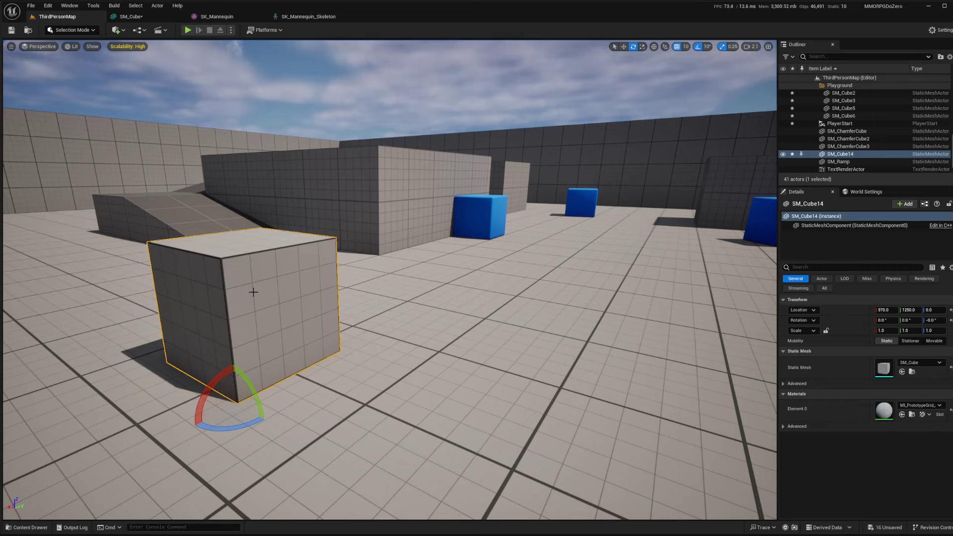
pyautogui.moveTo(273, 235); pyautogui.dragTo(209, 241, button='right')
pyautogui.press('f')
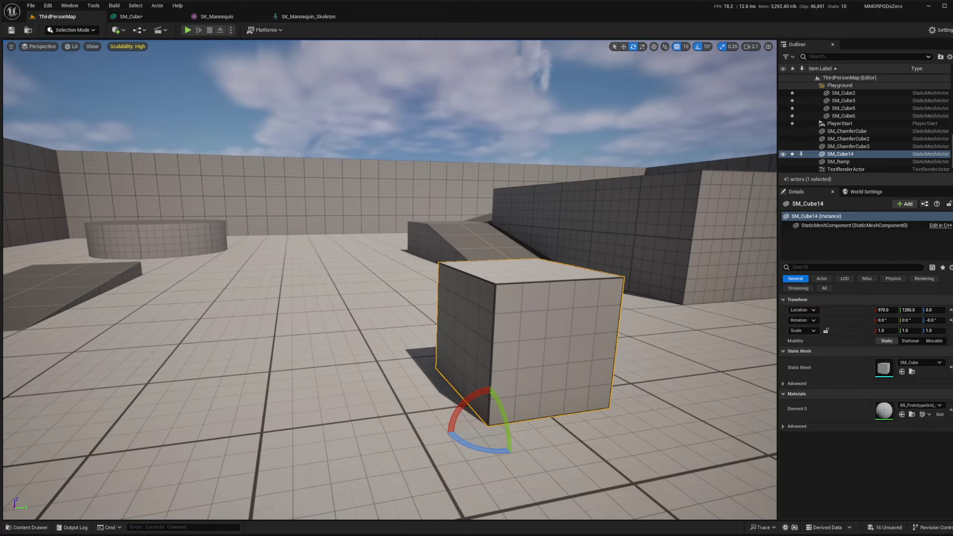
pyautogui.keyDown('alt'); pyautogui.moveTo(358, 246); pyautogui.dragTo(314, 246); pyautogui.keyUp('alt')
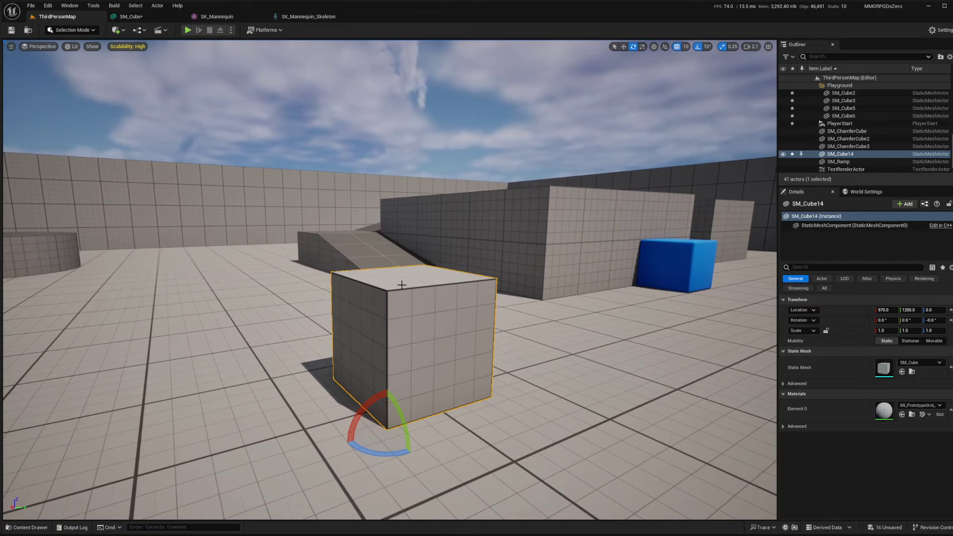
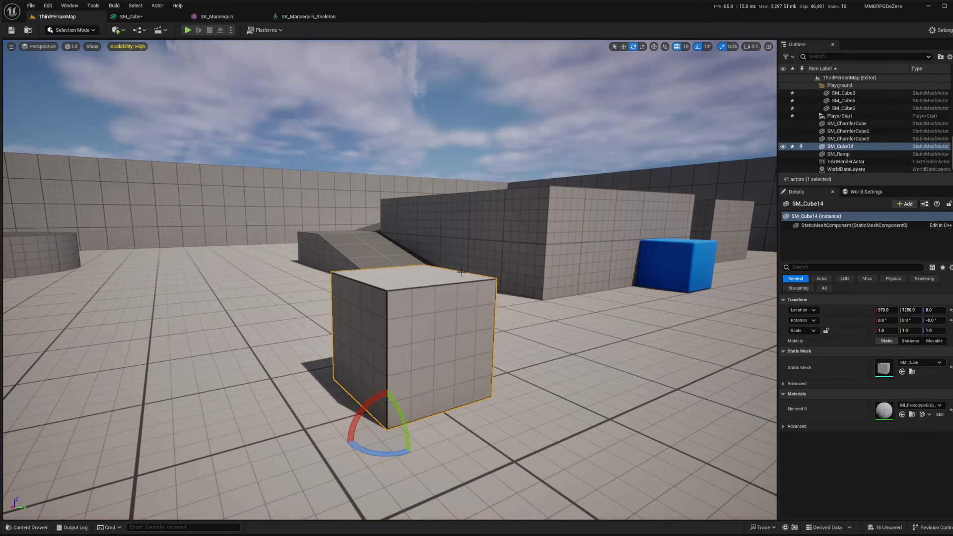
# Delete the placed test cube from the level.
pyautogui.press('Delete')
pyautogui.moveTo(462, 273); pyautogui.dragTo(447, 308, button='right')
pyautogui.moveTo(515, 239); pyautogui.dragTo(461, 273, button='right')
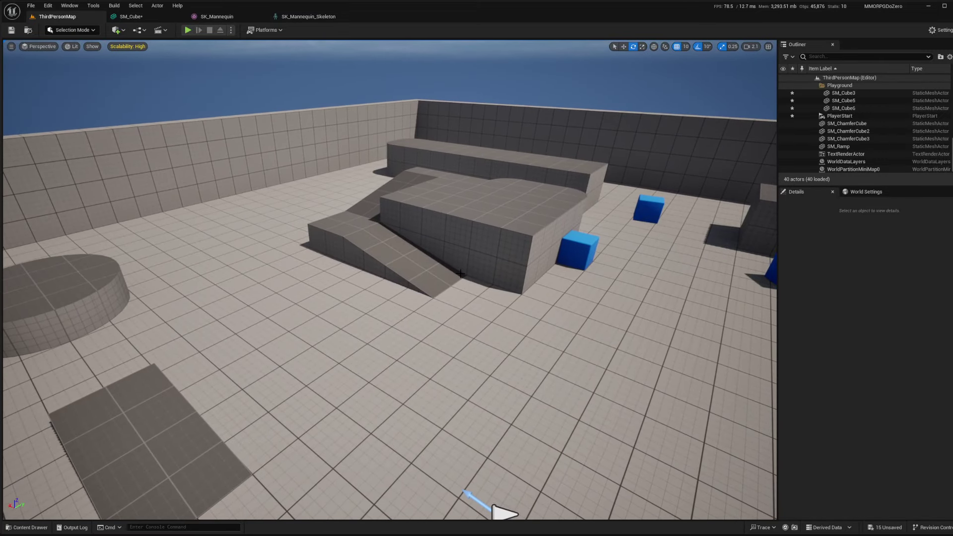
# Select the large gray block beside the ramp in the level to inspect its settings.
pyautogui.click(484, 258)
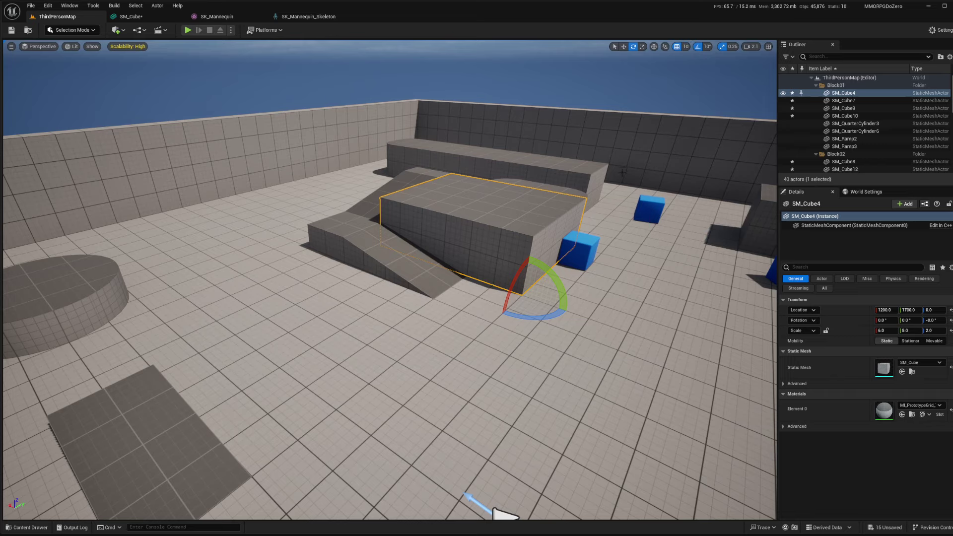
pyautogui.click(523, 155)
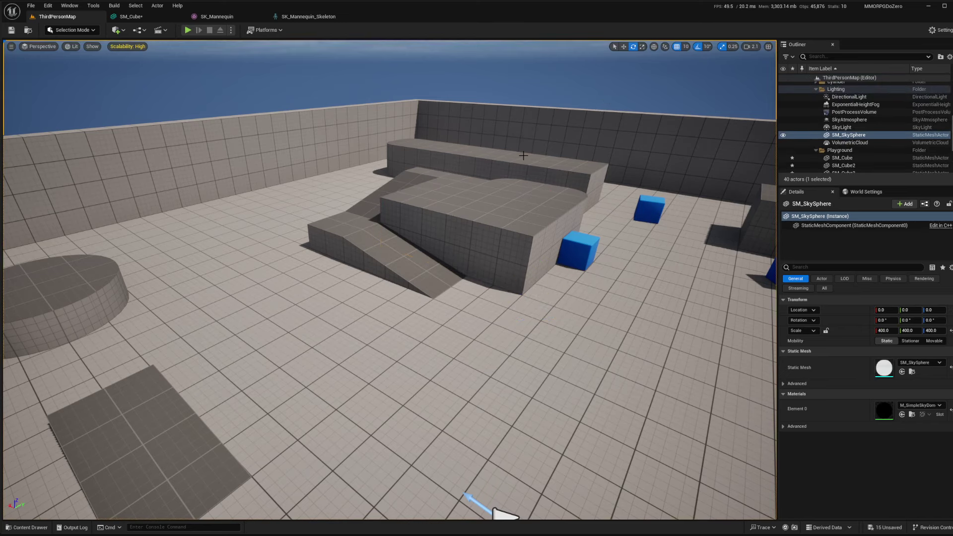
pyautogui.click(468, 217)
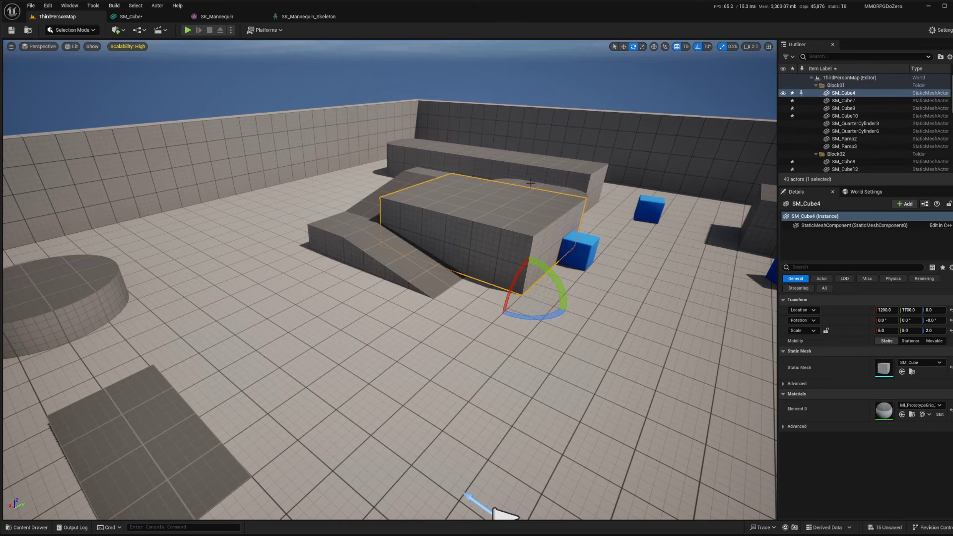
pyautogui.moveTo(390, 278)
pyautogui.mouseDown(button='right')
pyautogui.moveTo(390, 258)
pyautogui.moveTo(405, 281)
pyautogui.mouseUp(button='right')
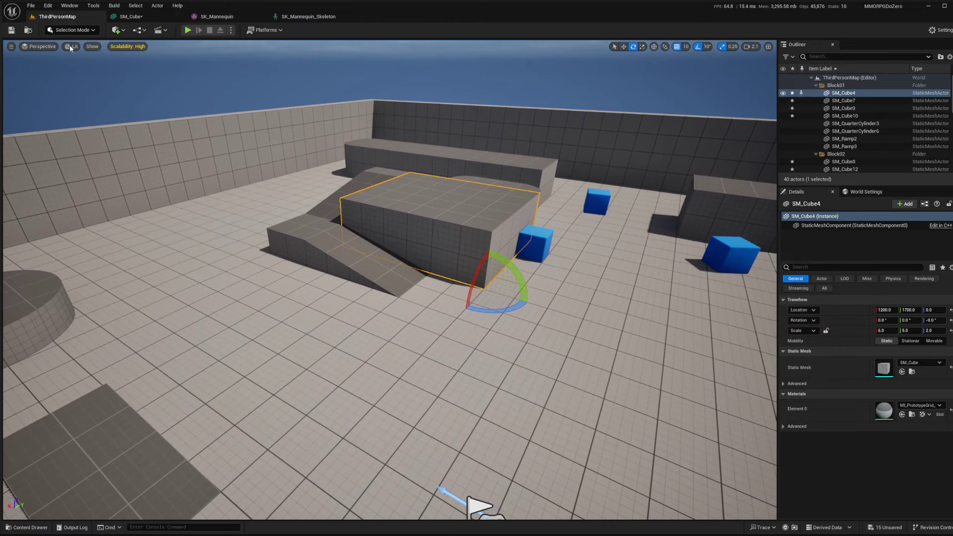
# Save all modified assets, including the level and the SM_Cube mesh.
pyautogui.click(12, 32)
pyautogui.click(886, 527)
pyautogui.click(570, 358)
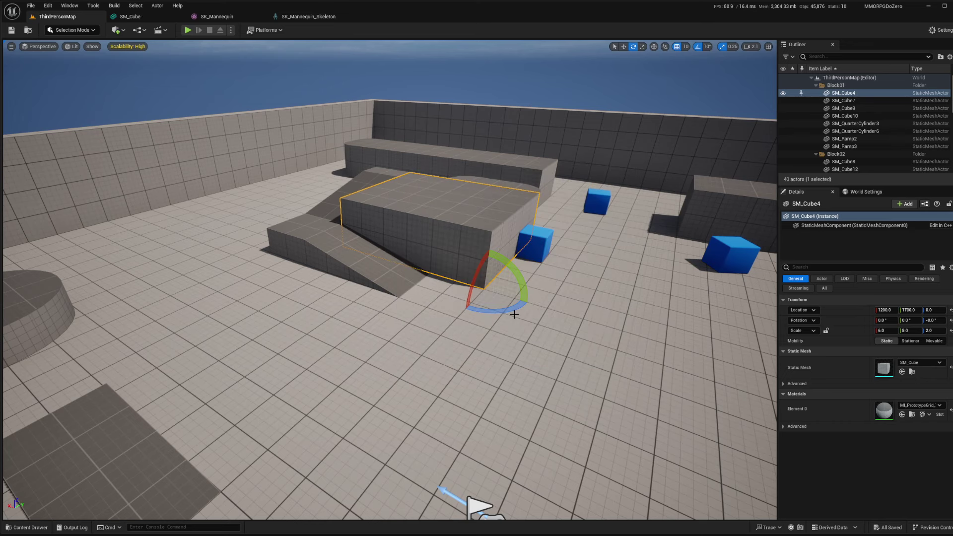
# Collapse the collision settings of the SM_Cube mesh and open its assigned MI_PrototypeGrid_Gray material instance.
pyautogui.click(145, 14)
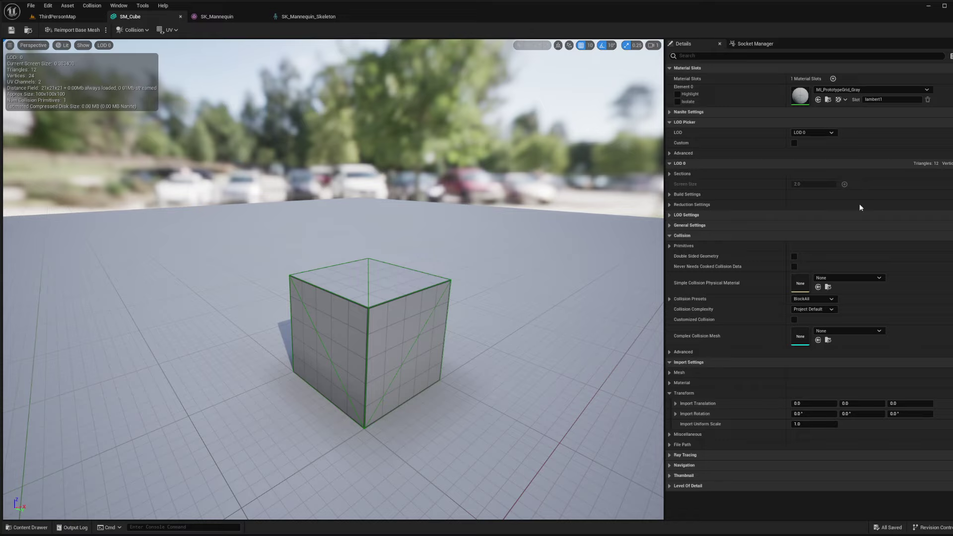
pyautogui.click(670, 236)
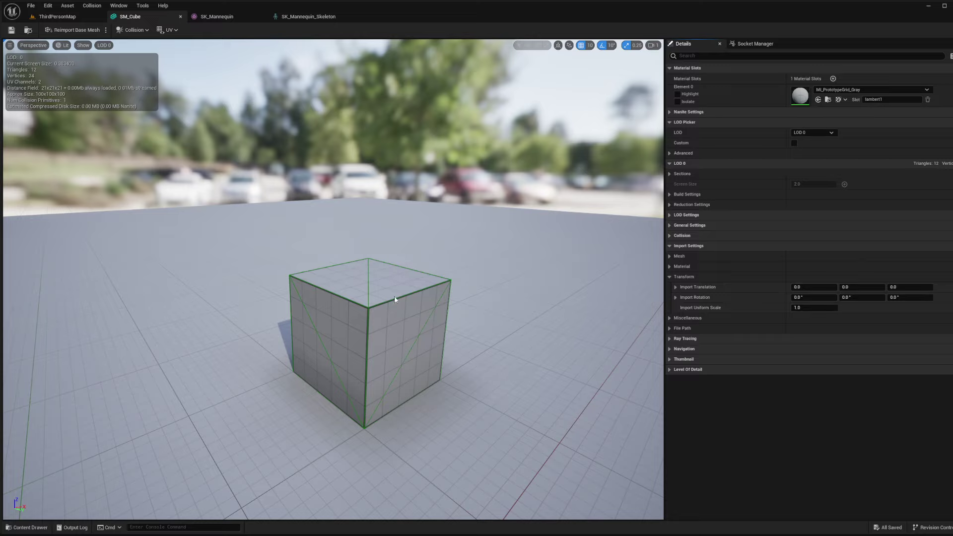
pyautogui.doubleClick(800, 96)
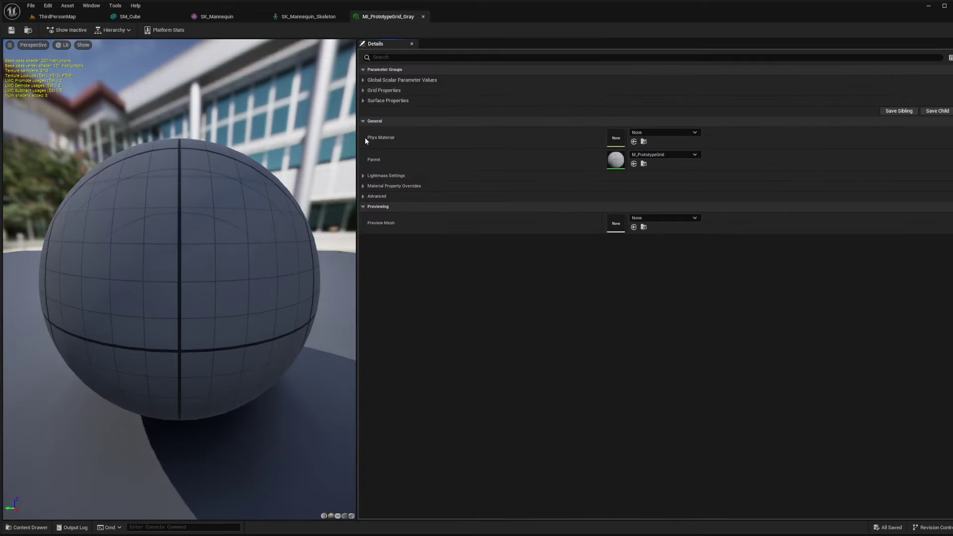
# Return to the SM_Cube mesh and locate its assigned material in the content browser, keeping the mesh preview in view.
pyautogui.click(146, 17)
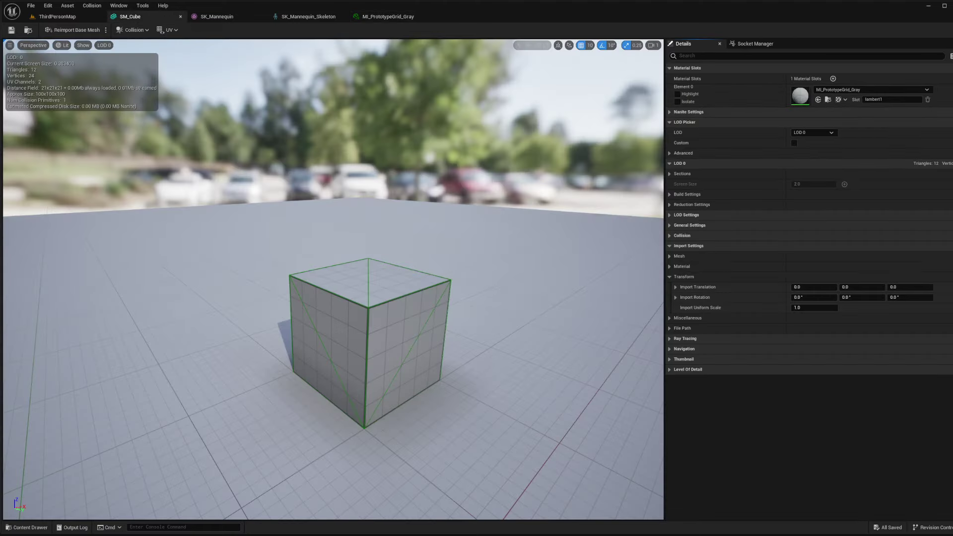
pyautogui.click(828, 99)
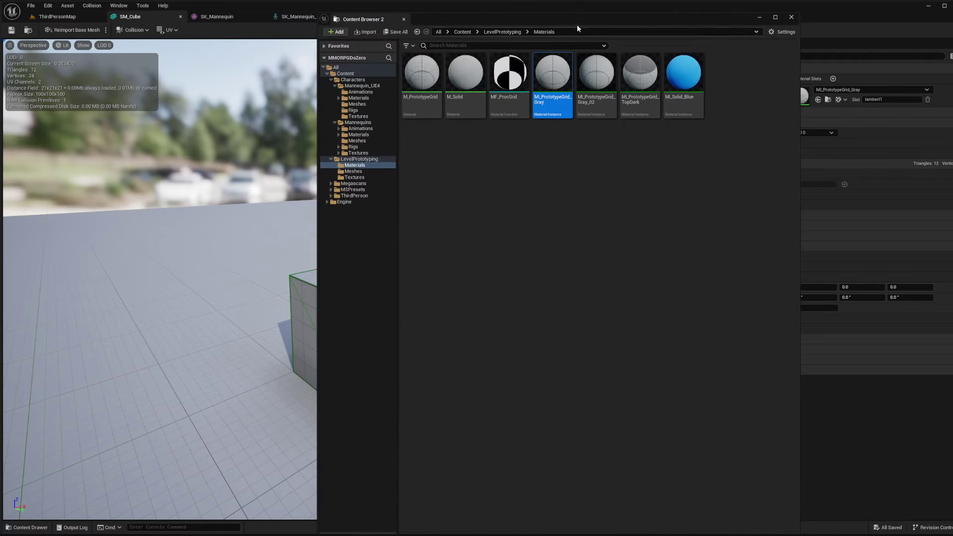
pyautogui.moveTo(577, 24); pyautogui.dragTo(773, 29)
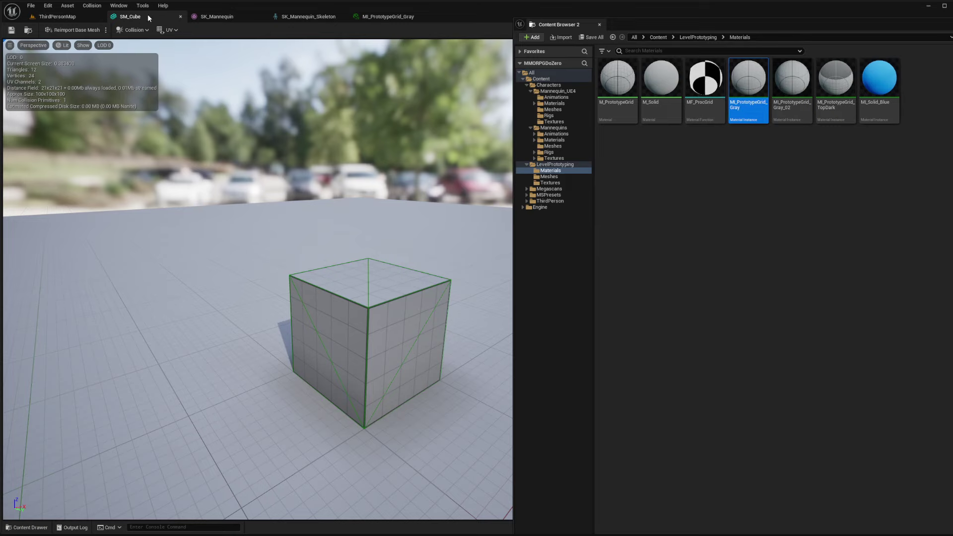
# Select the blue chamfer cube beside the gray block in ThirdPersonMap and open the MI_Solid_Blue material instance.
pyautogui.click(75, 16)
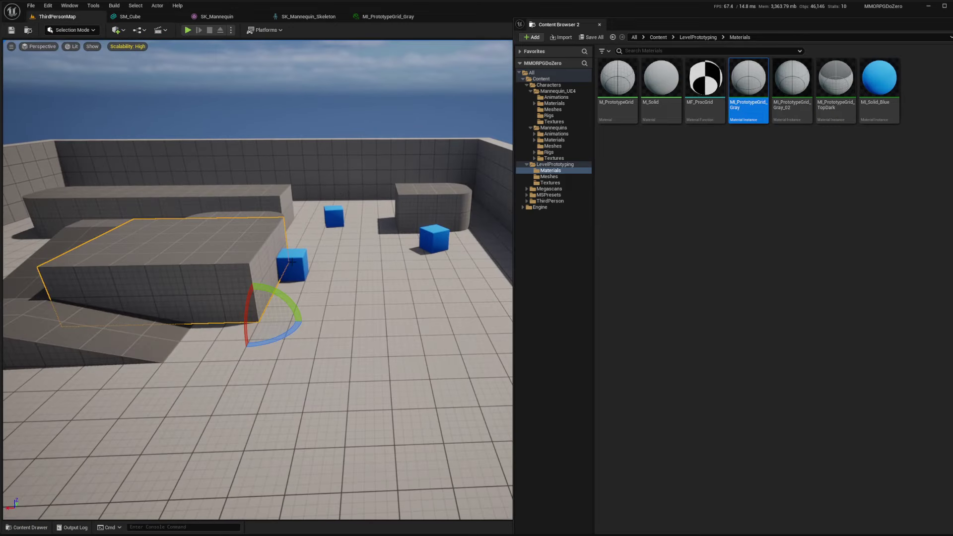
pyautogui.click(301, 248)
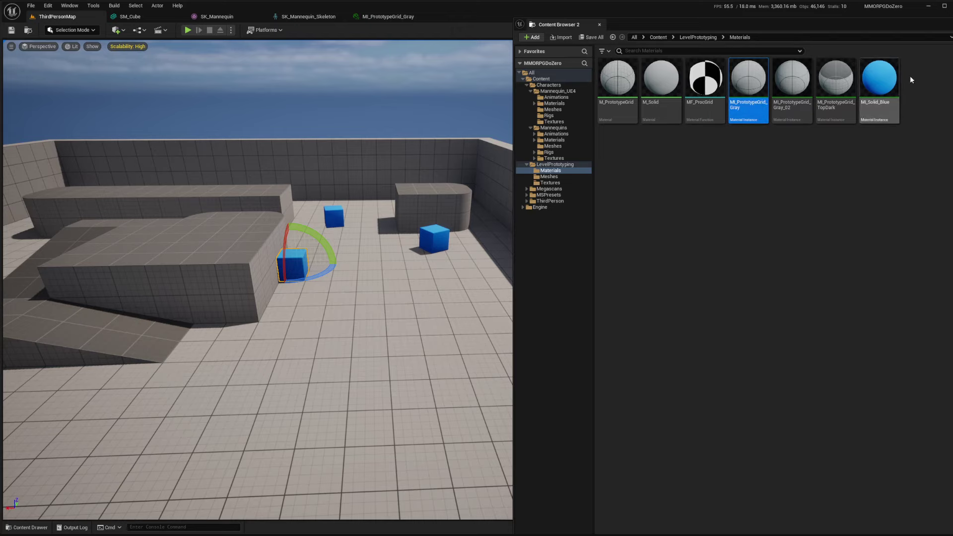
pyautogui.click(879, 82)
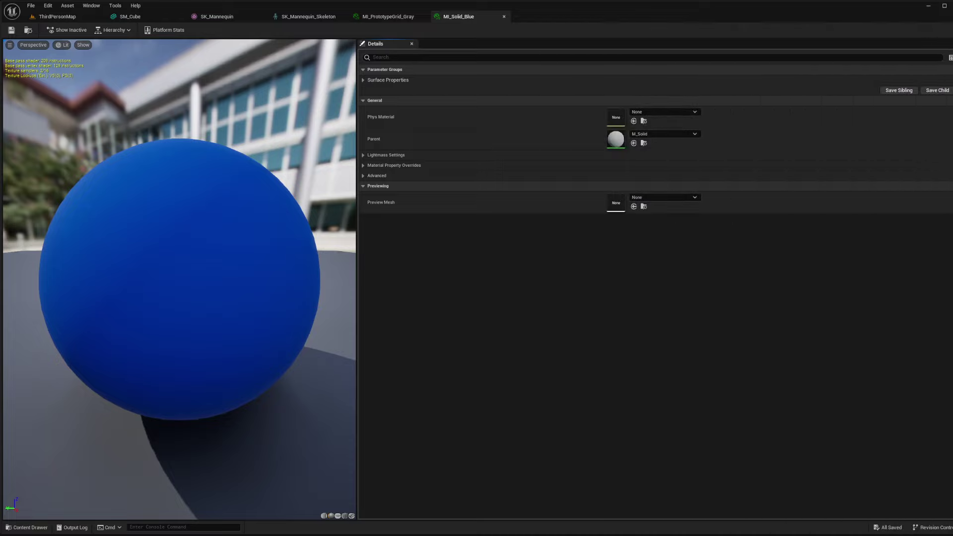
# Change the Base Color of MI_Solid_Blue to magenta.
pyautogui.click(384, 81)
pyautogui.click(630, 90)
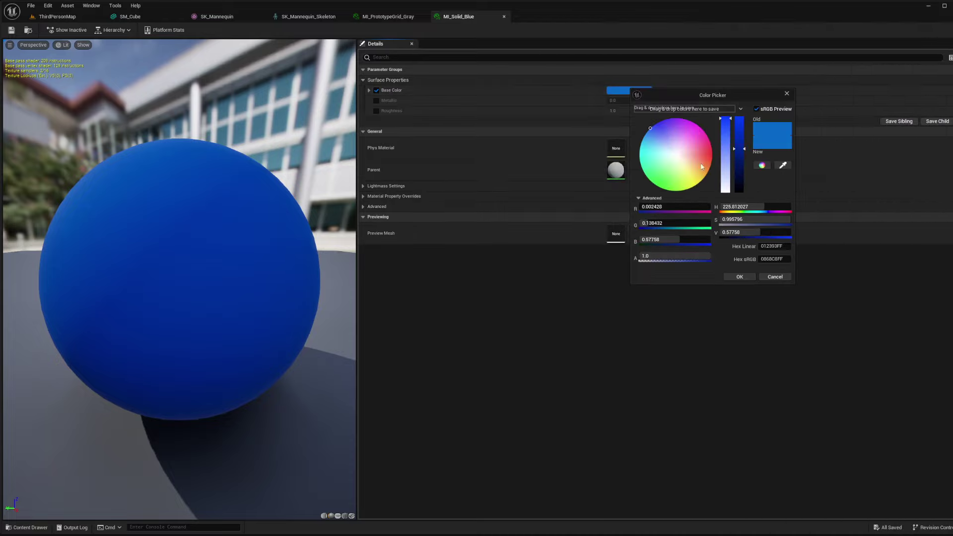
pyautogui.click(714, 147)
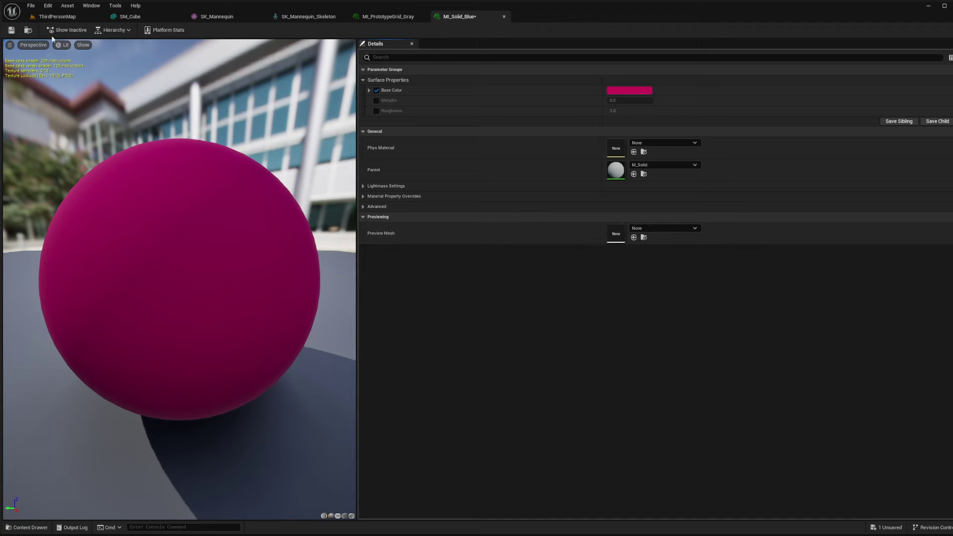
# Inspect the chamfer cubes up close in ThirdPersonMap and save the MI_Solid_Blue material instance.
pyautogui.click(57, 17)
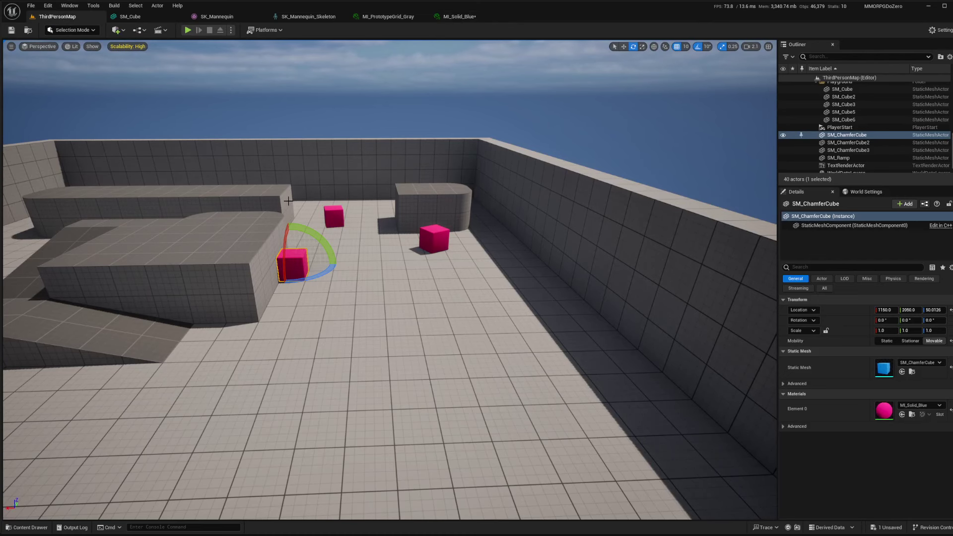
pyautogui.moveTo(384, 254)
pyautogui.mouseDown(button='right')
pyautogui.moveTo(385, 241)
pyautogui.moveTo(373, 242)
pyautogui.mouseUp(button='right')
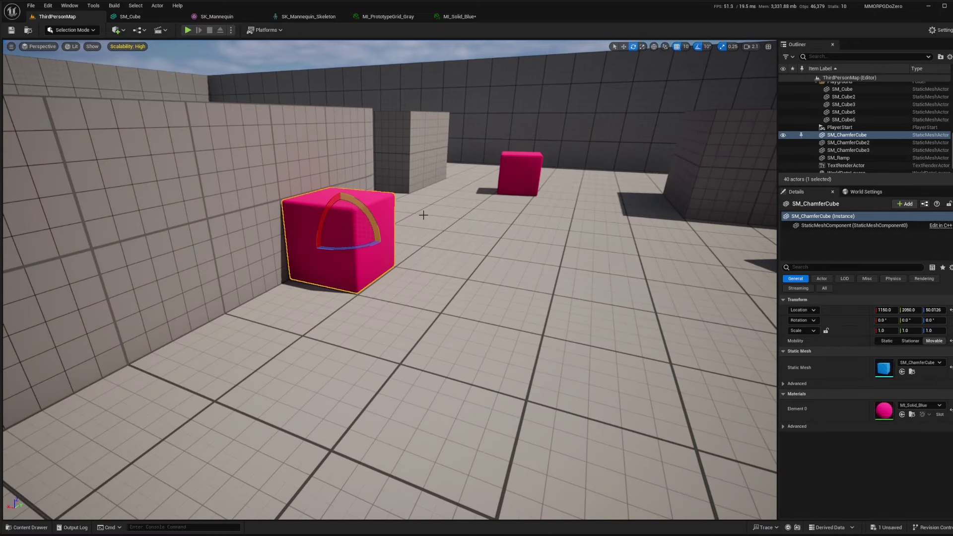
pyautogui.scroll(-5, 423, 214)
pyautogui.click(457, 19)
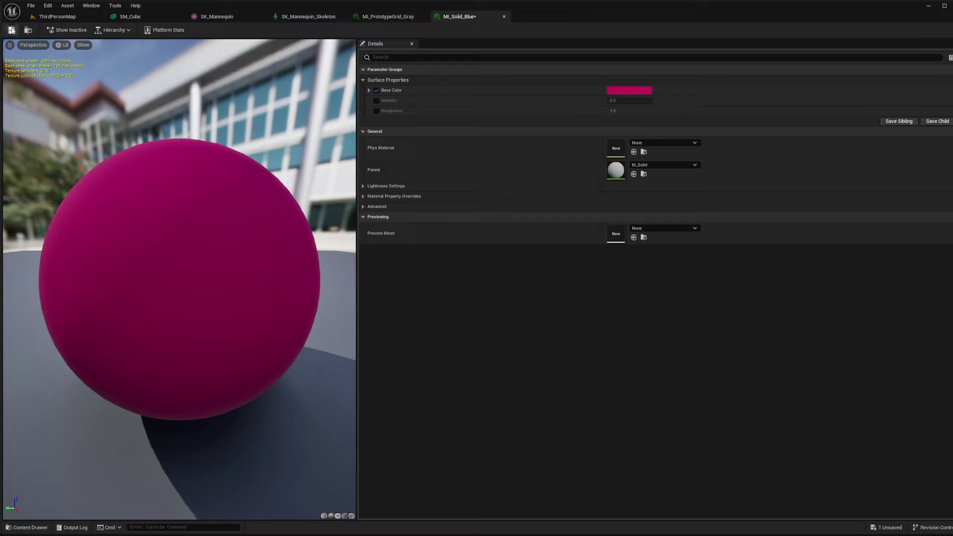
pyautogui.click(12, 31)
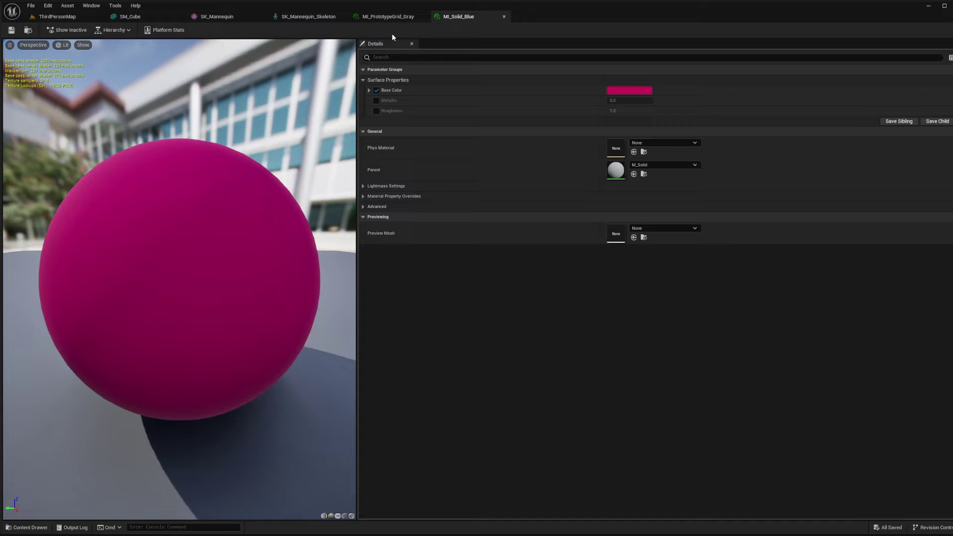
# Toggle the Base Color override of MI_Solid_Blue off and on, check the level, and return to the material instance.
pyautogui.click(376, 90)
pyautogui.click(377, 90)
pyautogui.click(55, 17)
pyautogui.moveTo(587, 291); pyautogui.dragTo(447, 287, button='right')
pyautogui.click(456, 18)
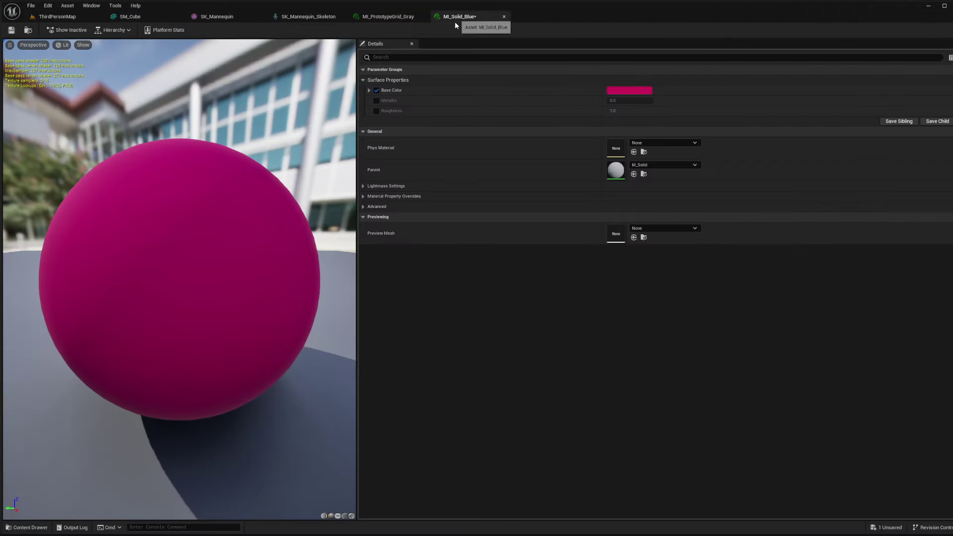
# Set the Base Color of MI_Solid_Blue back to blue and save the material instance.
pyautogui.click(618, 91)
pyautogui.click(638, 134)
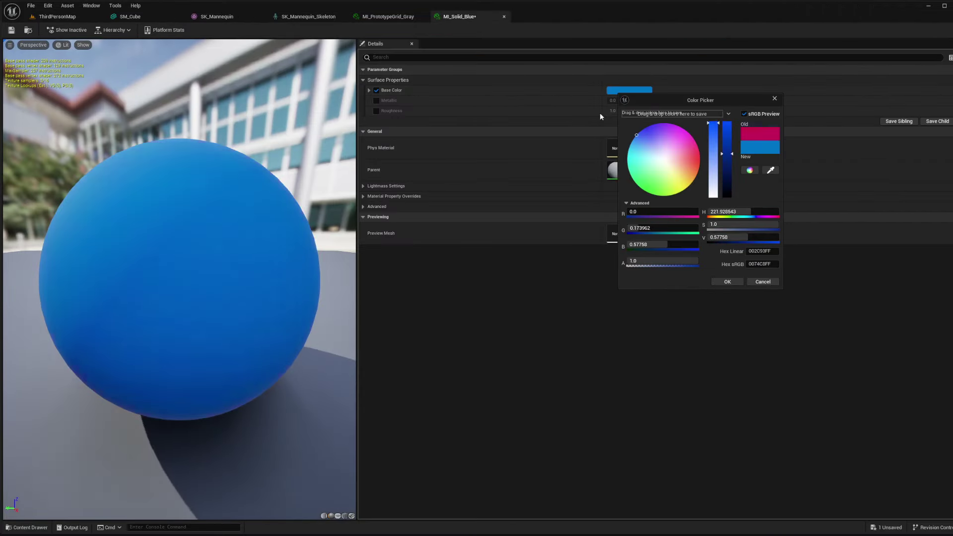
pyautogui.click(728, 282)
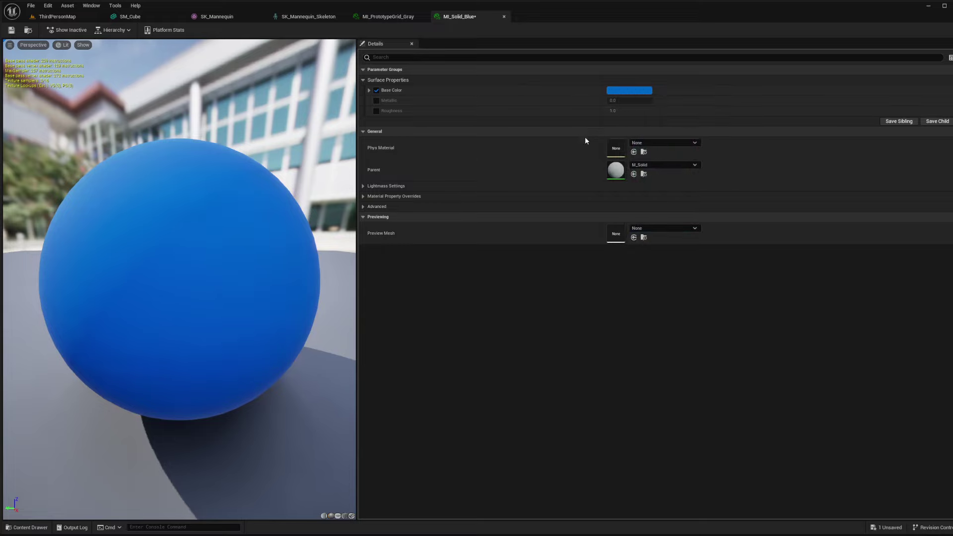
pyautogui.click(11, 30)
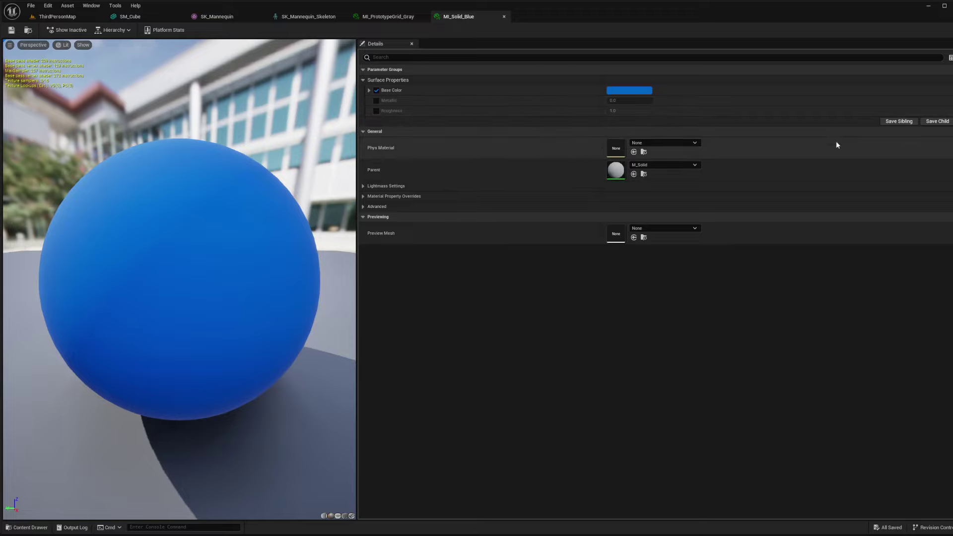
# Create a new material with the default name in the LevelPrototyping Materials folder and open it for editing.
pyautogui.hotkey('ctrl', 'b')
pyautogui.moveTo(793, 28); pyautogui.dragTo(476, 8)
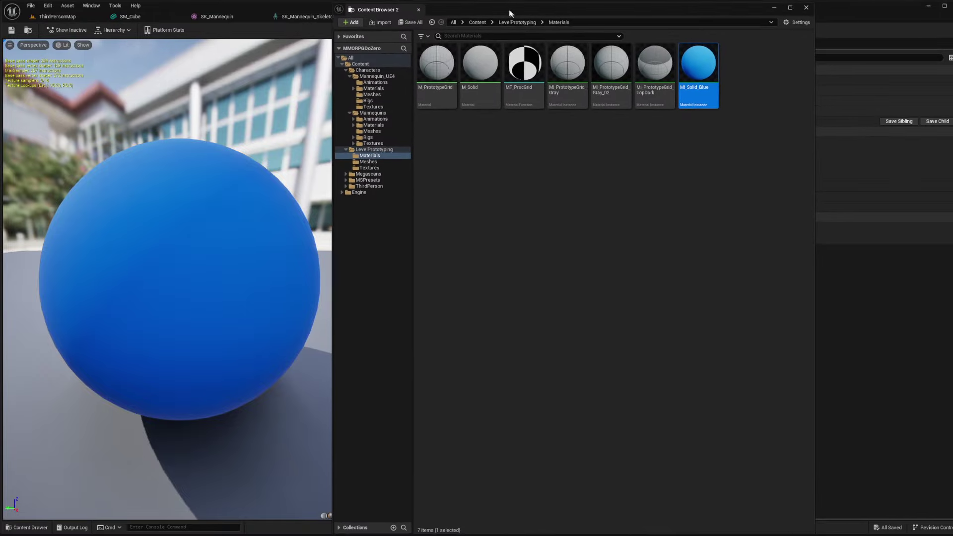
pyautogui.rightClick(563, 145)
pyautogui.click(599, 254)
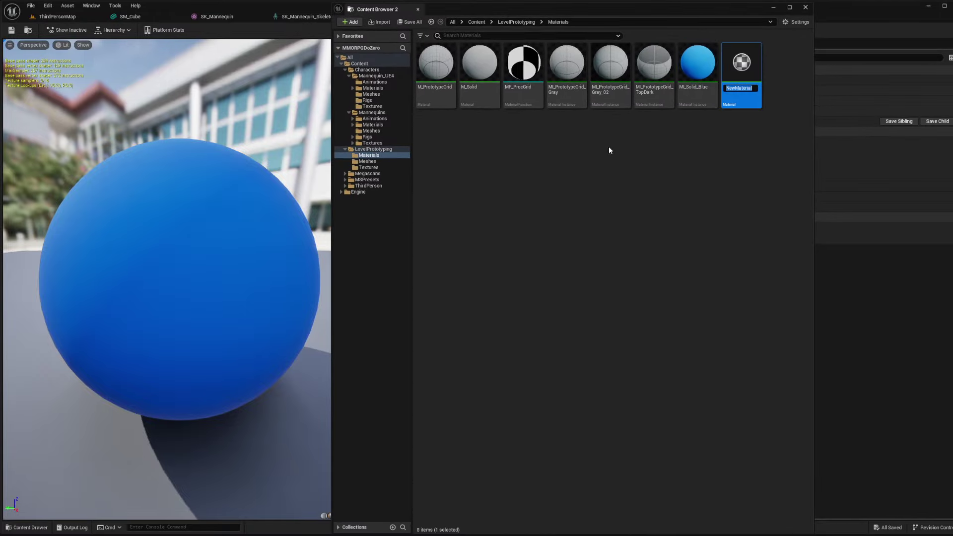
pyautogui.press('Return')
pyautogui.doubleClick(750, 65)
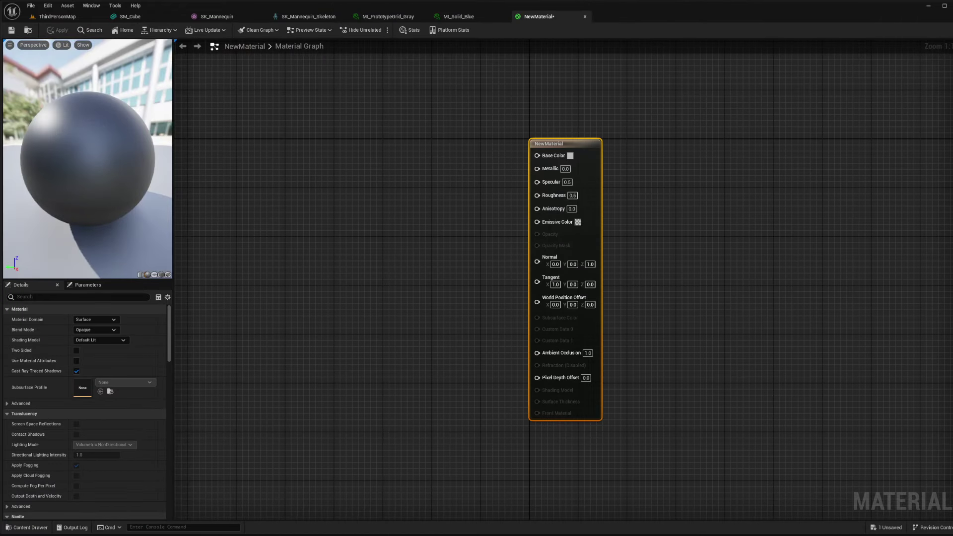
# Compare the MI_Solid_Blue instance settings with the new material's graph.
pyautogui.click(448, 16)
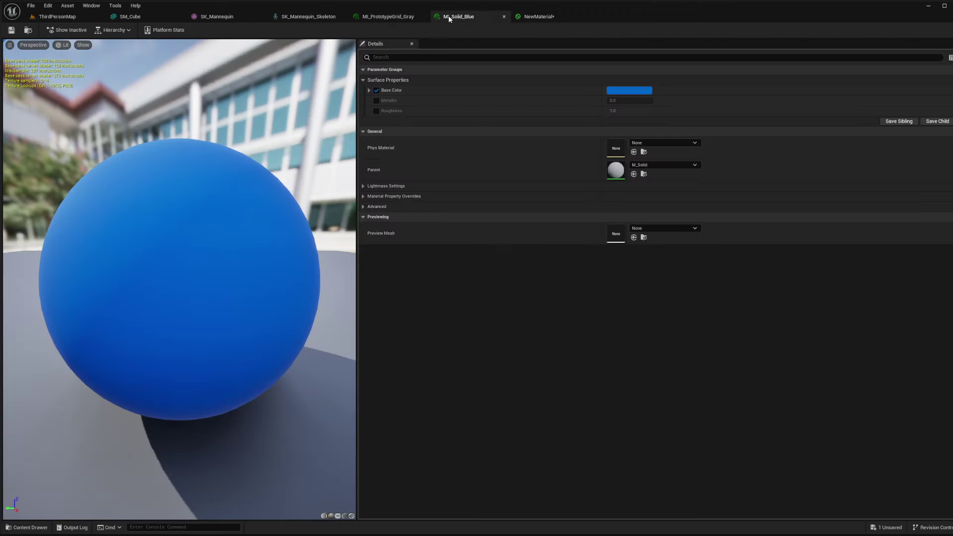
pyautogui.click(520, 18)
pyautogui.click(481, 12)
# Look through the material asset types that can be created in the Materials folder, and move the content browser aside.
pyautogui.hotkey('ctrl', 'b')
pyautogui.moveTo(585, 37); pyautogui.dragTo(564, 19)
pyautogui.rightClick(591, 136)
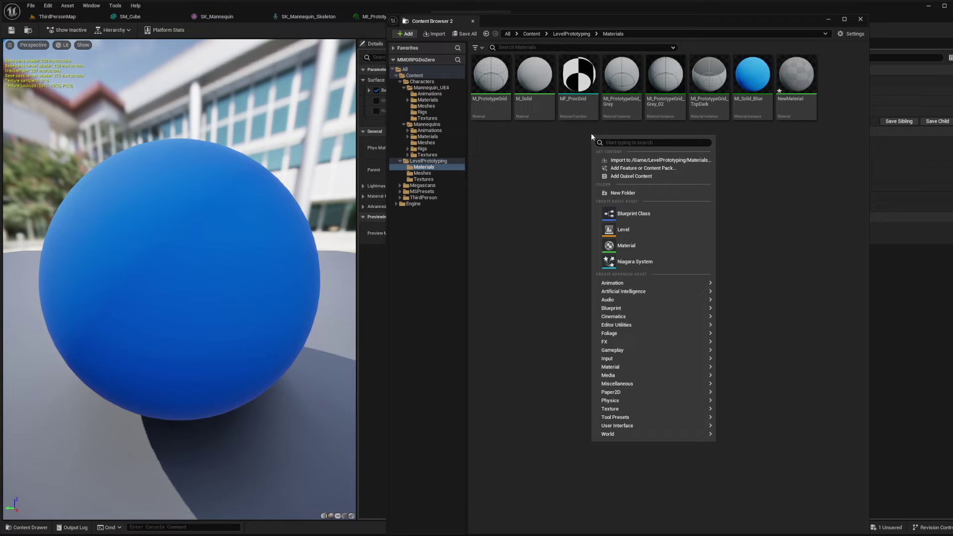
pyautogui.rightClick(555, 133)
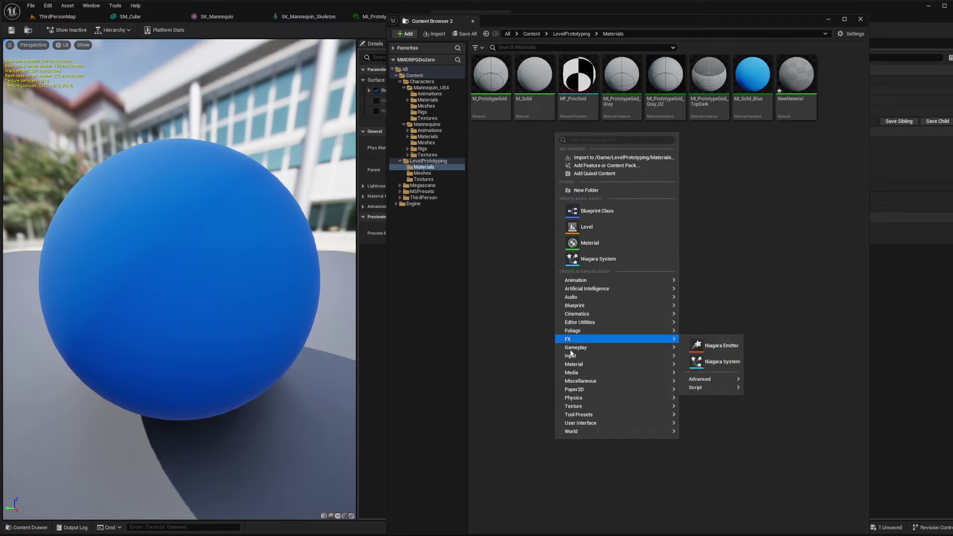
pyautogui.moveTo(577, 369)
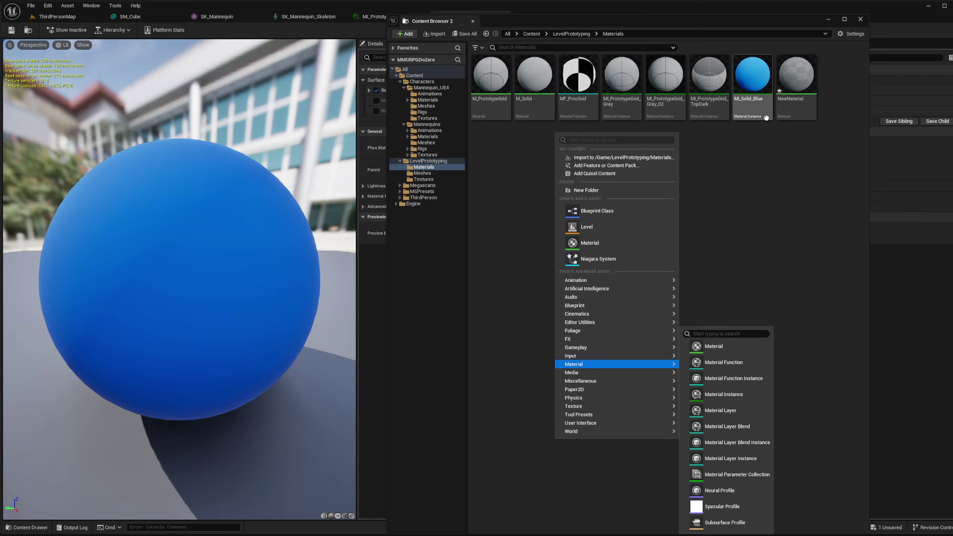
pyautogui.click(868, 34)
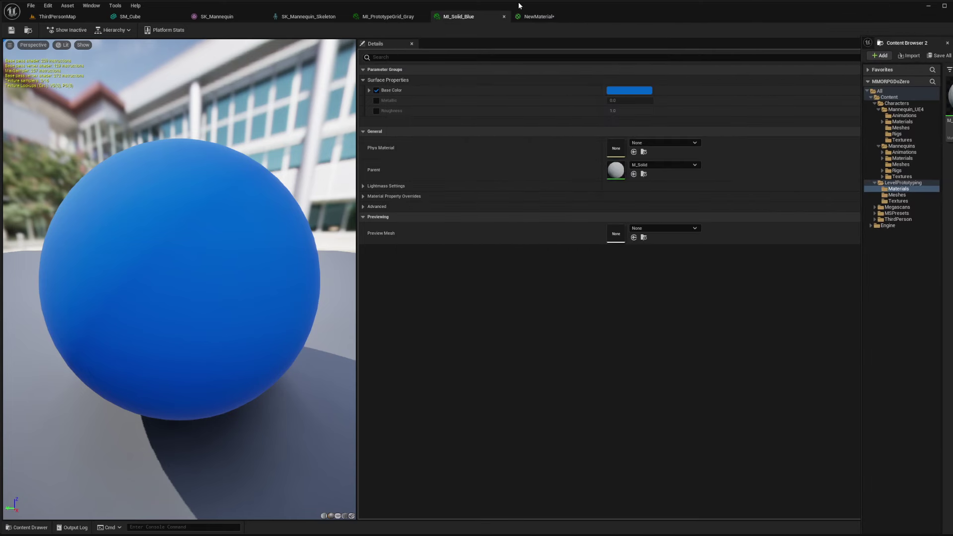
# Review the new material's node graph and return to MI_Solid_Blue to examine its parent material.
pyautogui.click(533, 16)
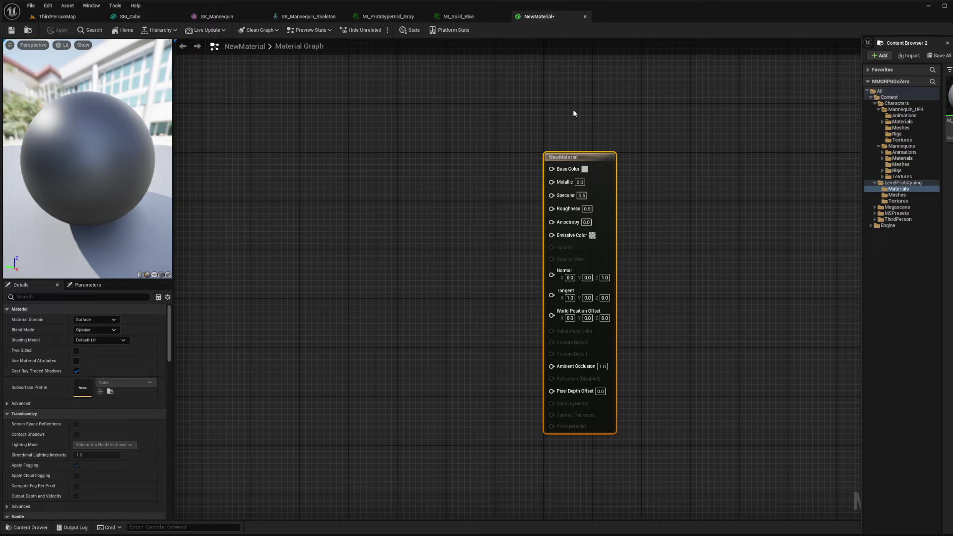
pyautogui.click(459, 17)
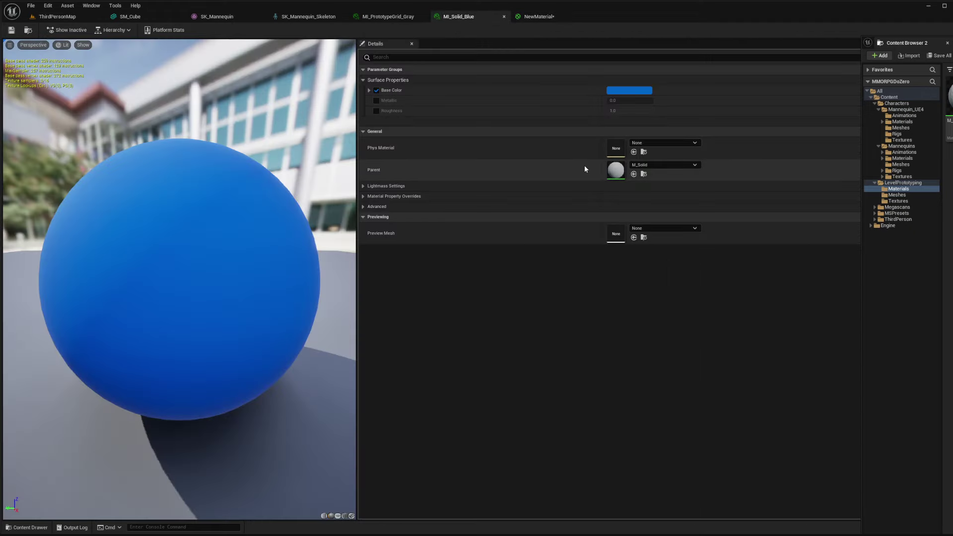
# Compare MI_Solid_Blue with the new material's graph, and open the instance's parent material M_Solid for editing.
pyautogui.click(546, 16)
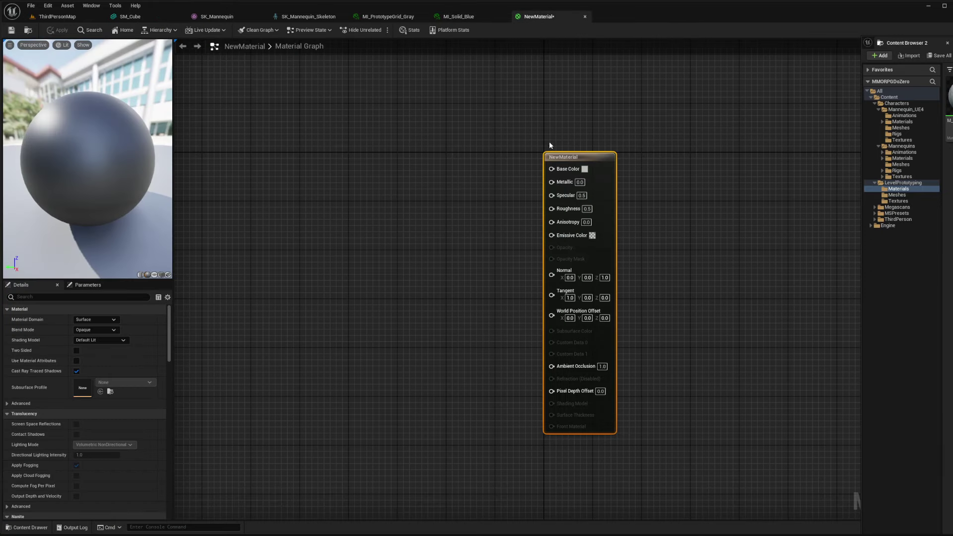
pyautogui.click(459, 17)
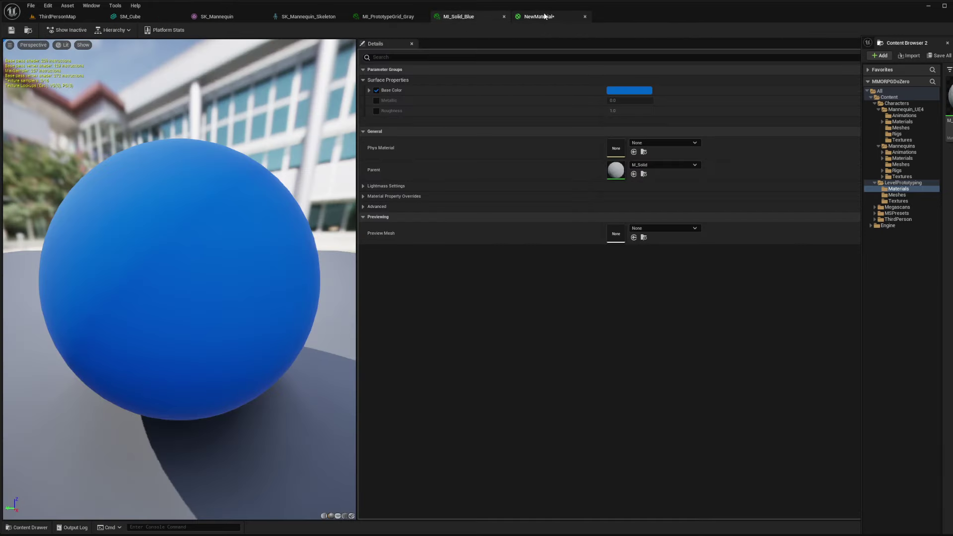
pyautogui.click(539, 16)
pyautogui.click(472, 20)
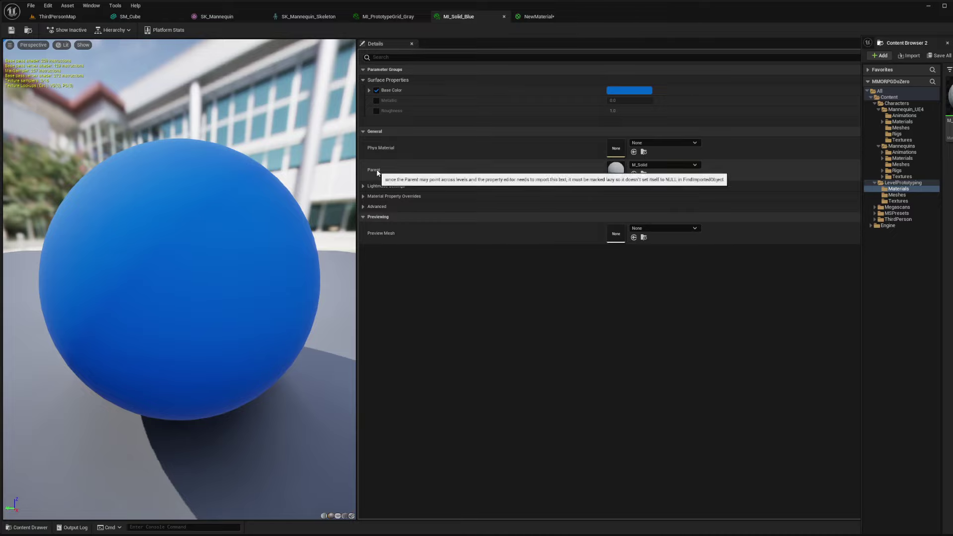
pyautogui.doubleClick(617, 171)
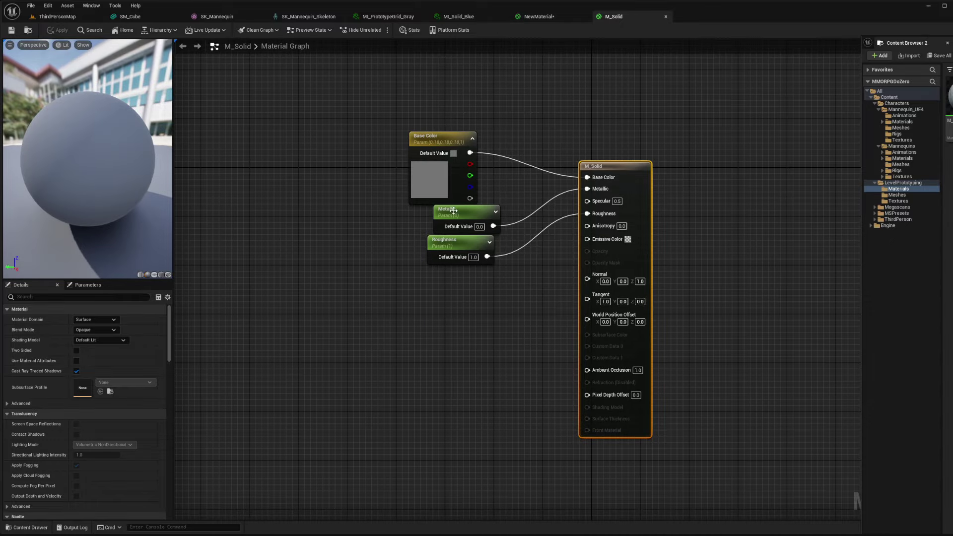
# Align the Metallic and Roughness nodes under Base Color, and move M_Solid's result node level with the Base Color output.
pyautogui.moveTo(451, 216); pyautogui.dragTo(434, 257)
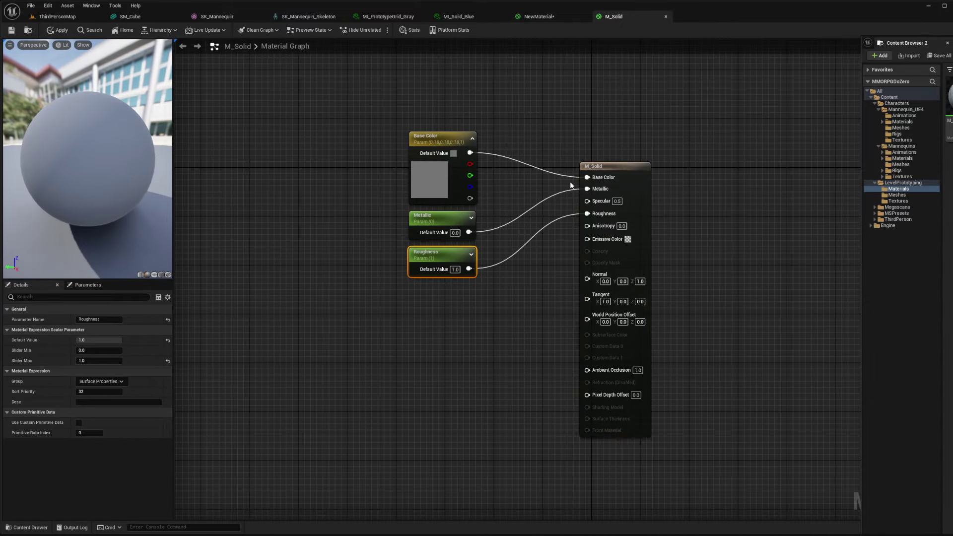
pyautogui.moveTo(606, 151); pyautogui.dragTo(579, 129, button='right')
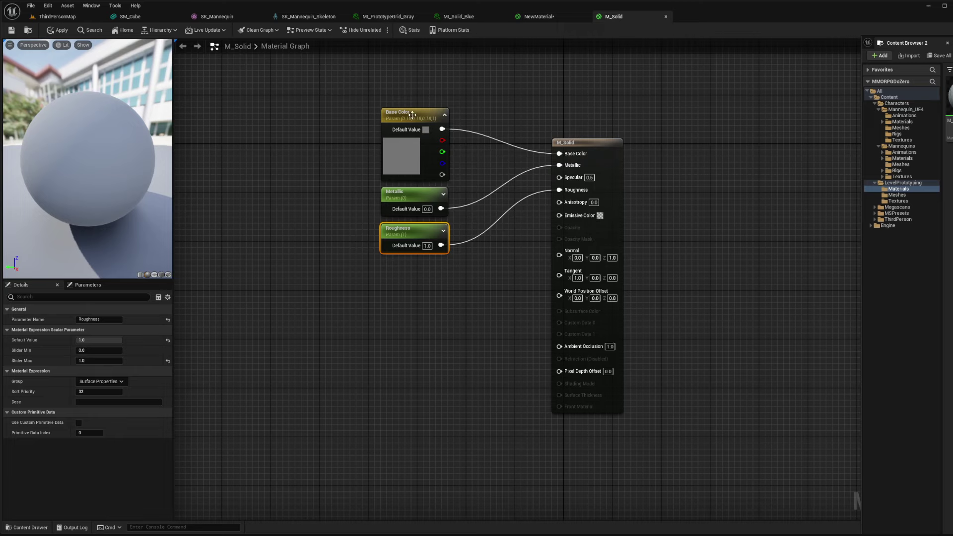
pyautogui.moveTo(610, 171); pyautogui.dragTo(266, 178, button='right')
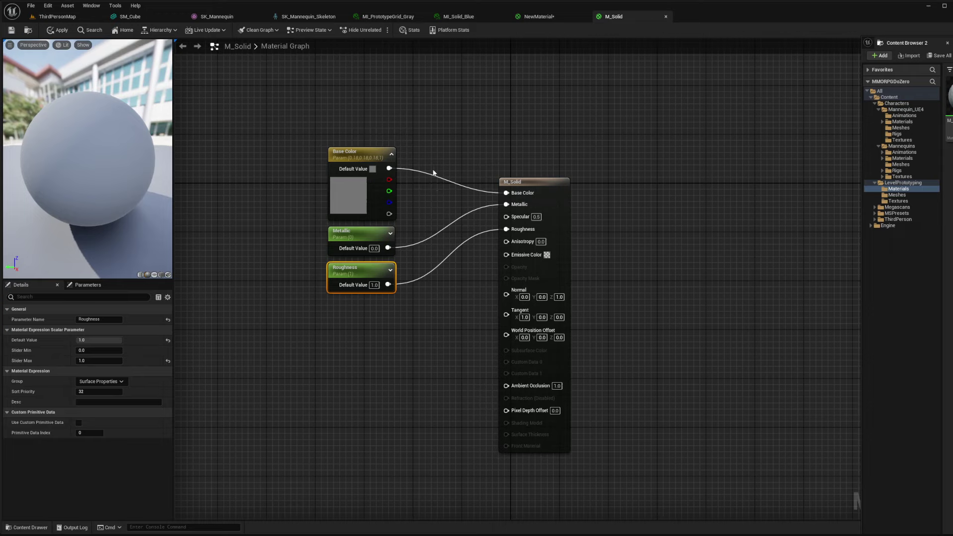
pyautogui.moveTo(536, 184); pyautogui.dragTo(548, 159)
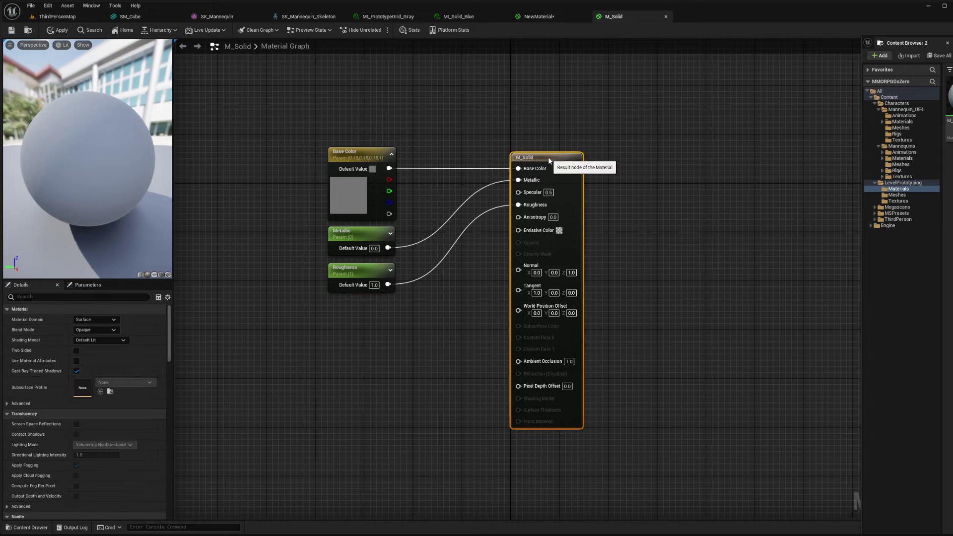
pyautogui.moveTo(392, 116)
pyautogui.mouseDown(button='right')
pyautogui.moveTo(440, 117)
pyautogui.moveTo(403, 122)
pyautogui.mouseUp(button='right')
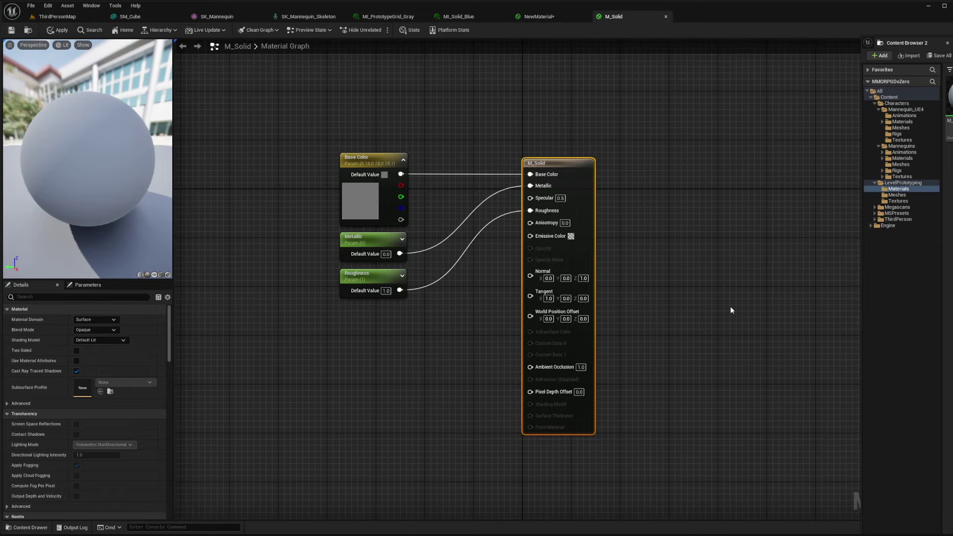
pyautogui.moveTo(731, 311); pyautogui.dragTo(761, 284, button='right')
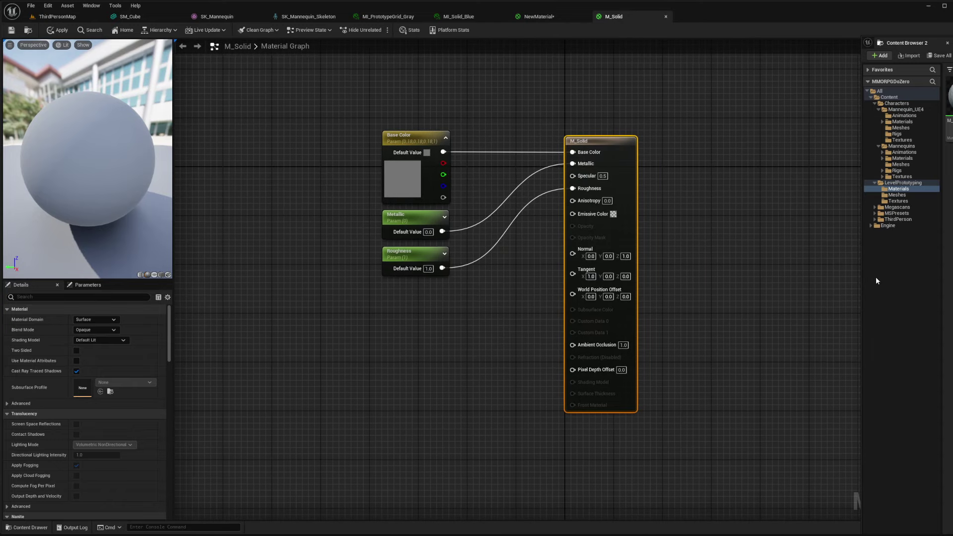
# Close the second content browser and move M_Solid's result node closer to its parameter nodes.
pyautogui.click(948, 45)
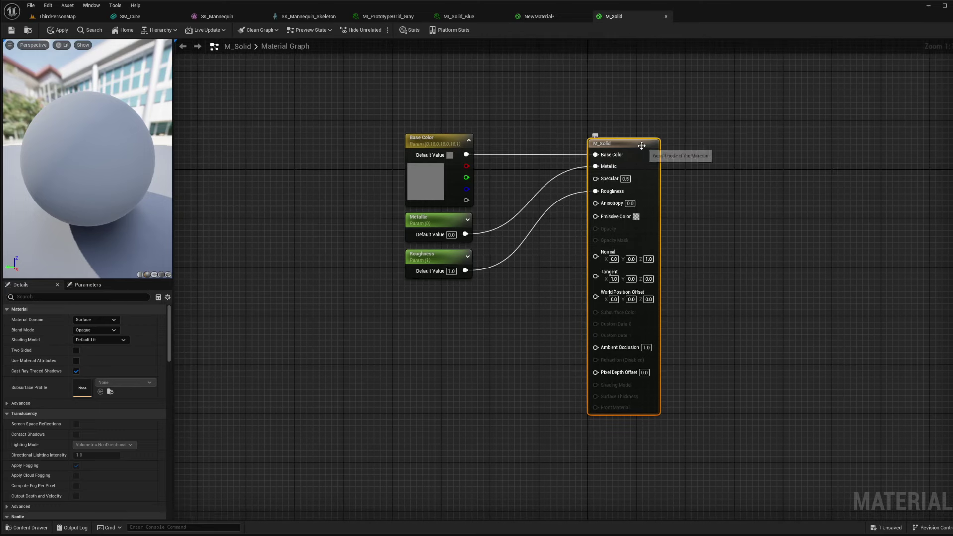
pyautogui.moveTo(642, 145); pyautogui.dragTo(605, 145)
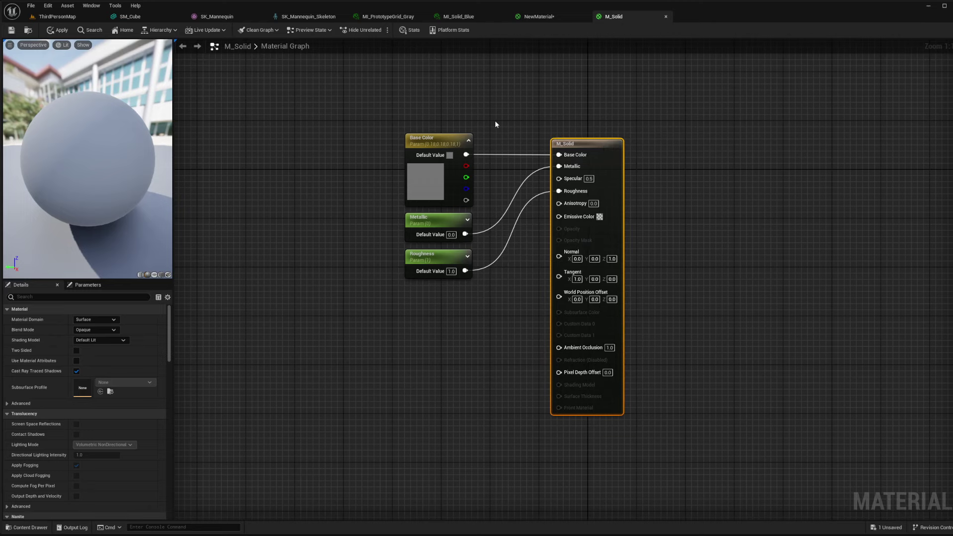
pyautogui.moveTo(496, 123); pyautogui.dragTo(543, 137, button='right')
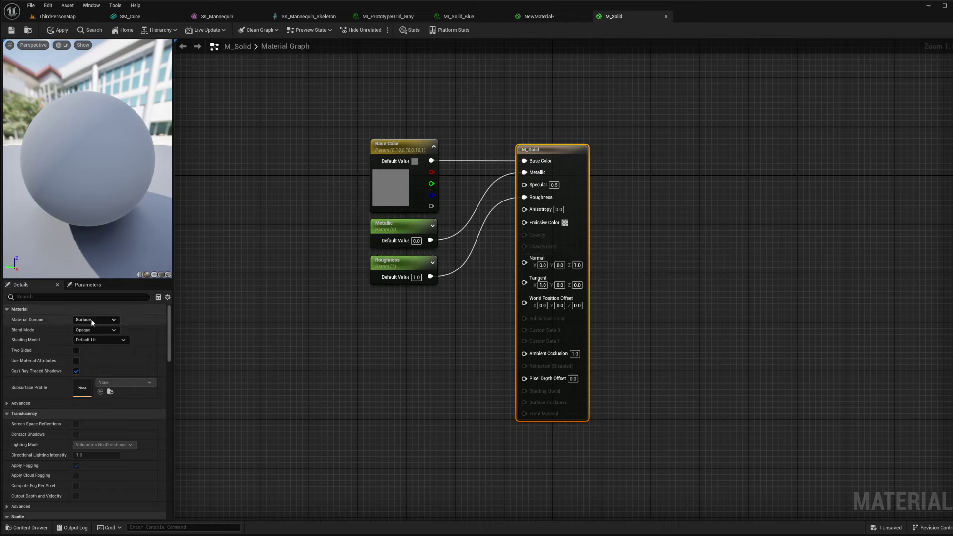
# Examine the Material Domain and Blend Mode options available for M_Solid.
pyautogui.click(89, 332)
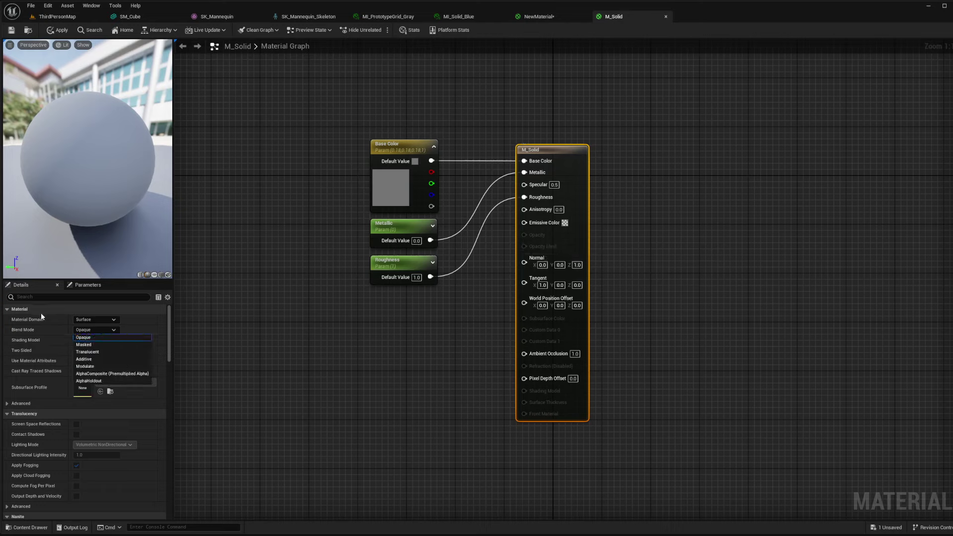
pyautogui.click(92, 320)
pyautogui.click(92, 319)
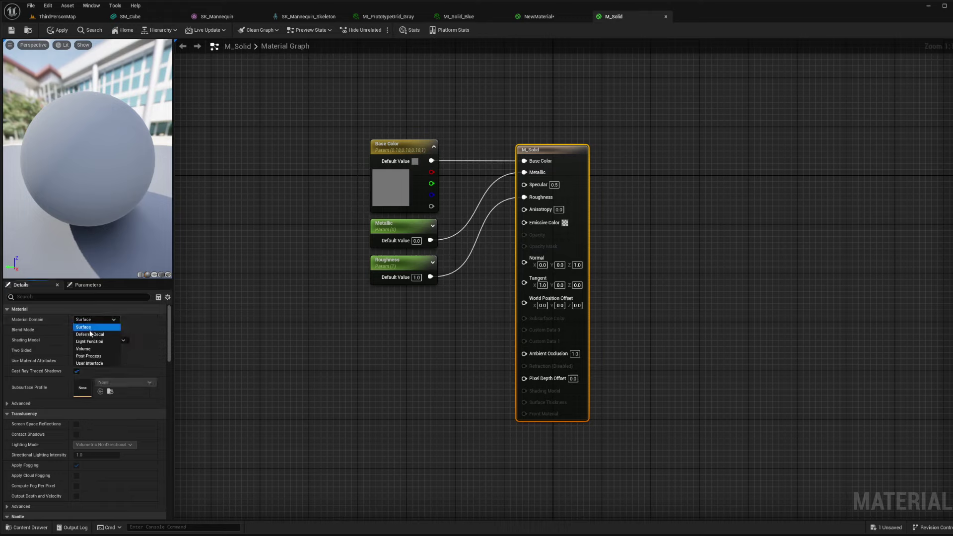
pyautogui.click(37, 329)
pyautogui.click(95, 320)
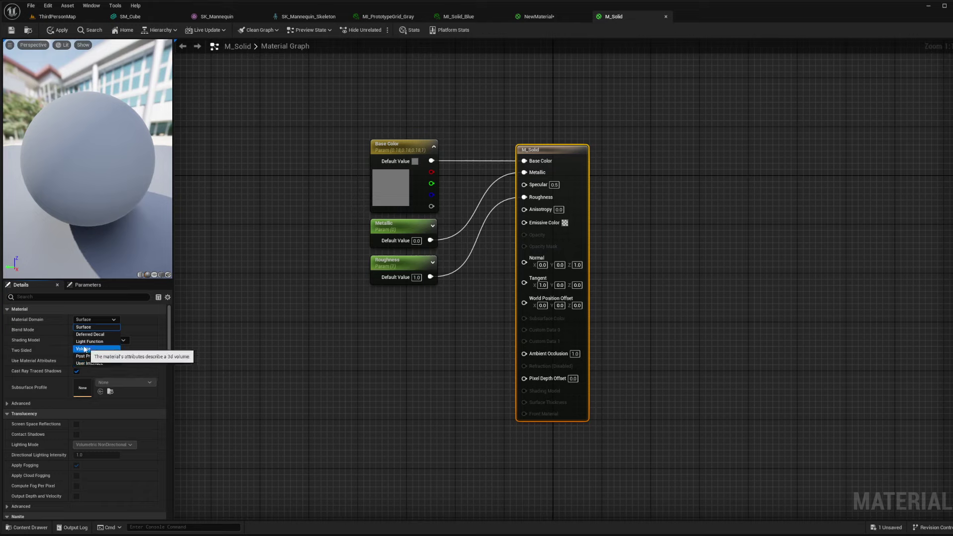
pyautogui.click(52, 333)
pyautogui.click(93, 329)
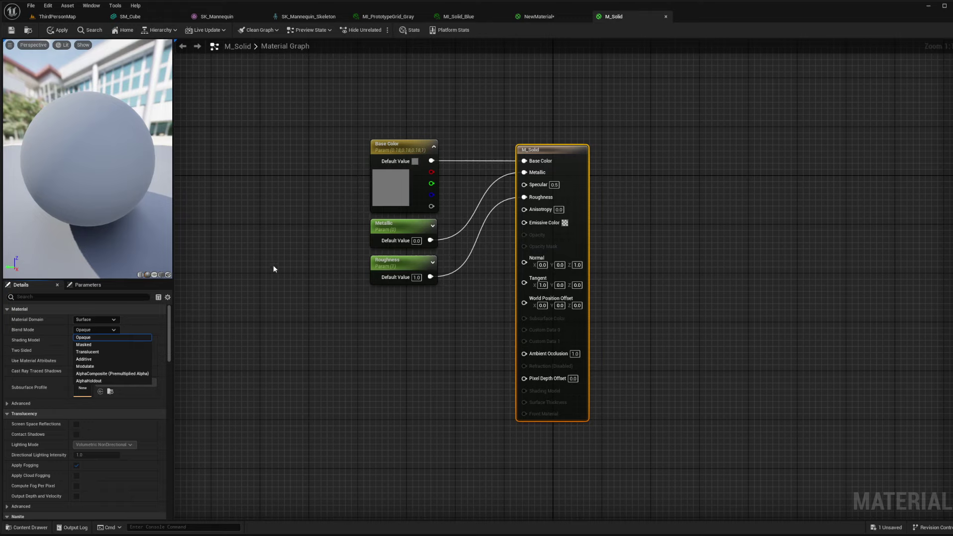
pyautogui.click(209, 281)
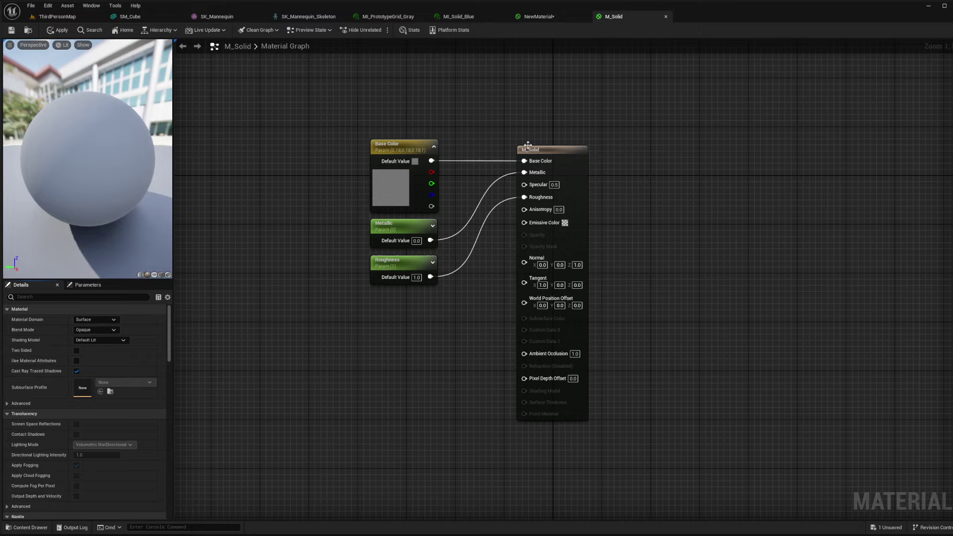
# Examine M_Solid's complete node network and inspect the Metallic parameter node's properties.
pyautogui.moveTo(333, 91); pyautogui.dragTo(423, 158)
pyautogui.moveTo(494, 217); pyautogui.dragTo(697, 381)
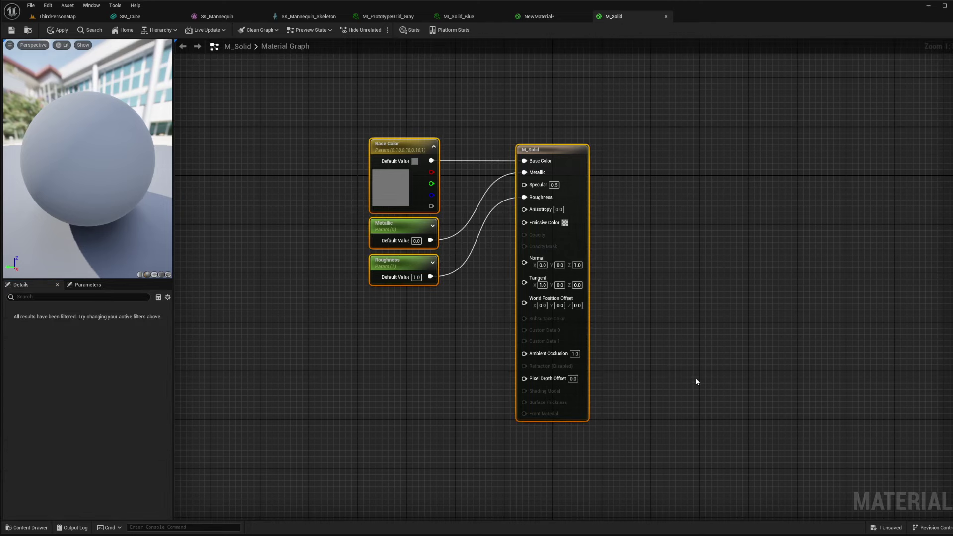
pyautogui.click(692, 273)
pyautogui.moveTo(287, 92); pyautogui.dragTo(741, 508)
pyautogui.moveTo(682, 393); pyautogui.dragTo(720, 359, button='right')
pyautogui.click(385, 376)
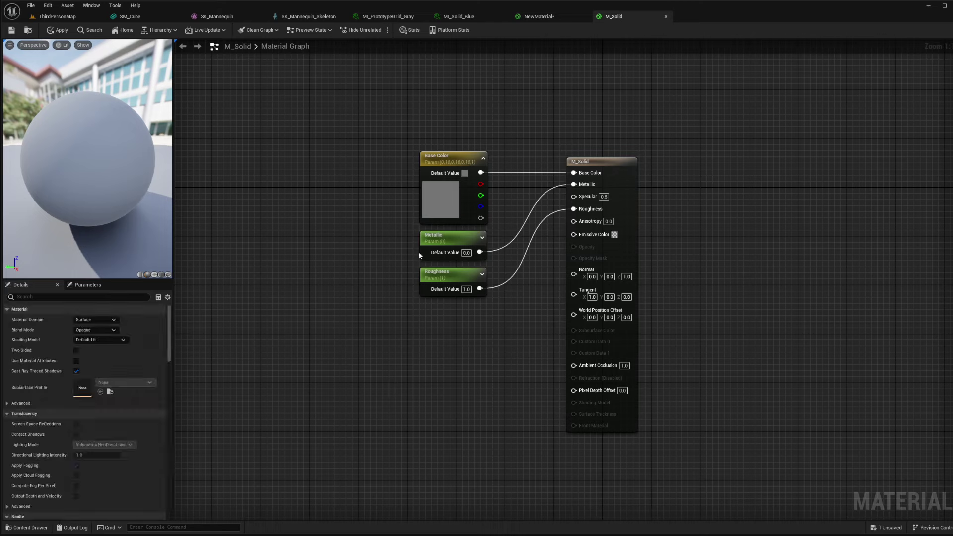
pyautogui.click(450, 237)
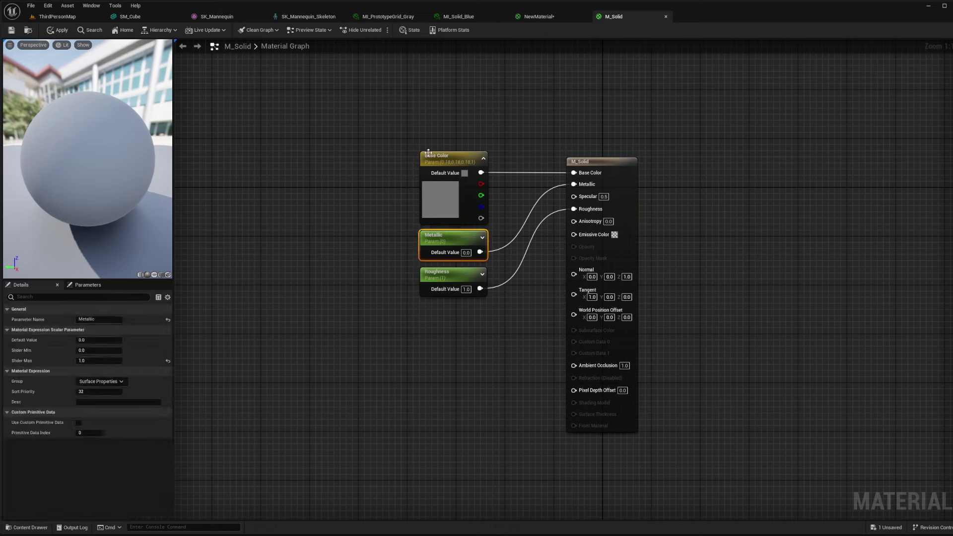
# Close the new material's editor and enable the Metallic and Roughness overrides on MI_Solid_Blue.
pyautogui.click(549, 18)
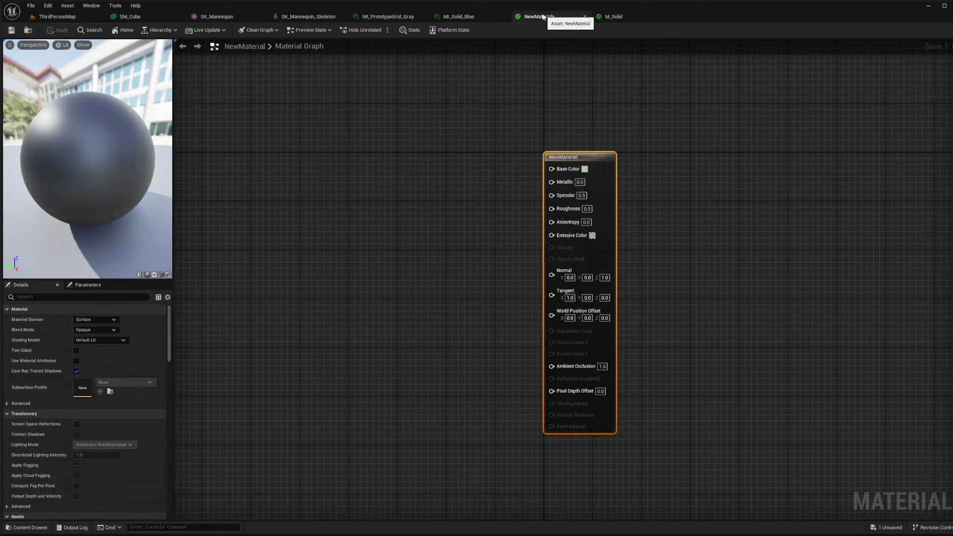
pyautogui.click(585, 17)
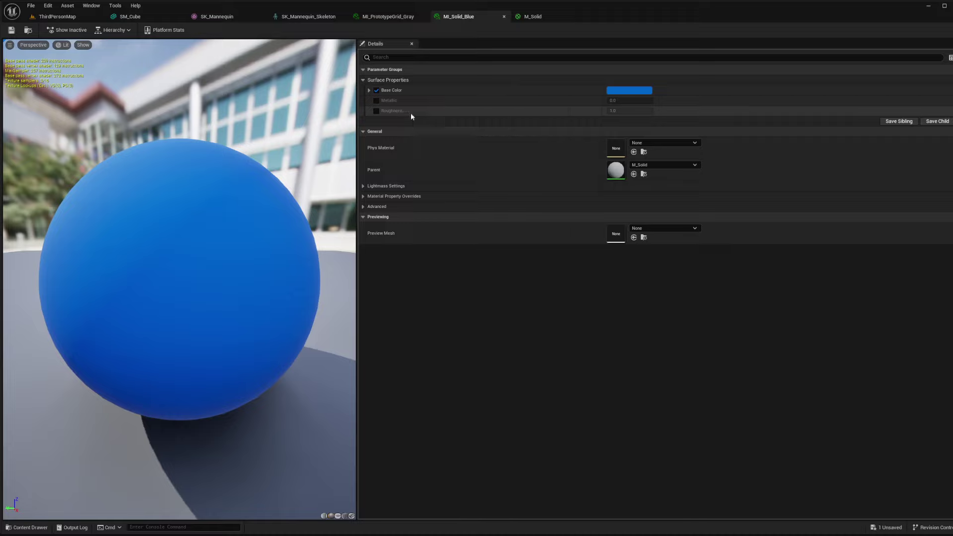
pyautogui.click(377, 110)
pyautogui.click(377, 101)
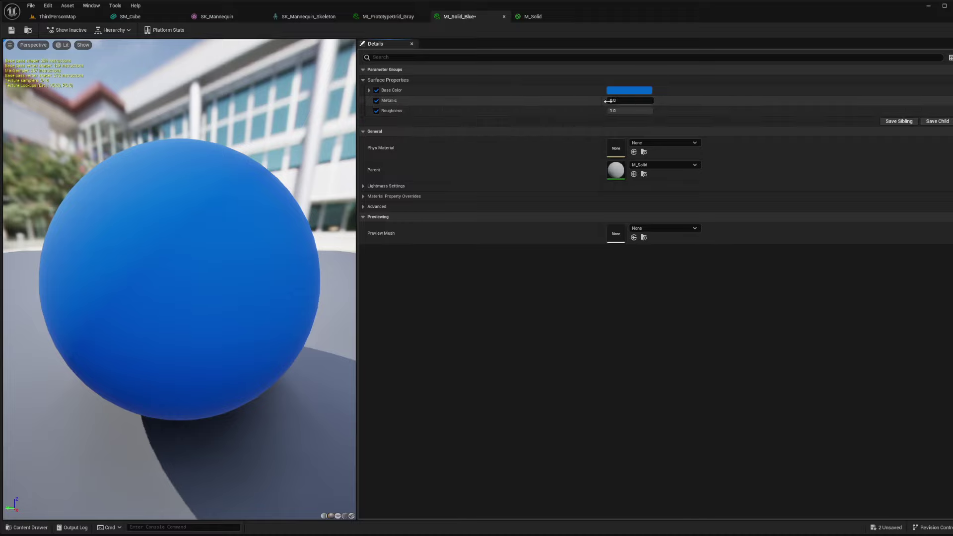
# Set MI_Solid_Blue's Metallic to about 0.835 and Roughness to 0.0, and save the instance.
pyautogui.moveTo(614, 102)
pyautogui.mouseDown()
pyautogui.moveTo(647, 101)
pyautogui.moveTo(647, 111)
pyautogui.moveTo(608, 110)
pyautogui.mouseUp()
pyautogui.click(629, 101)
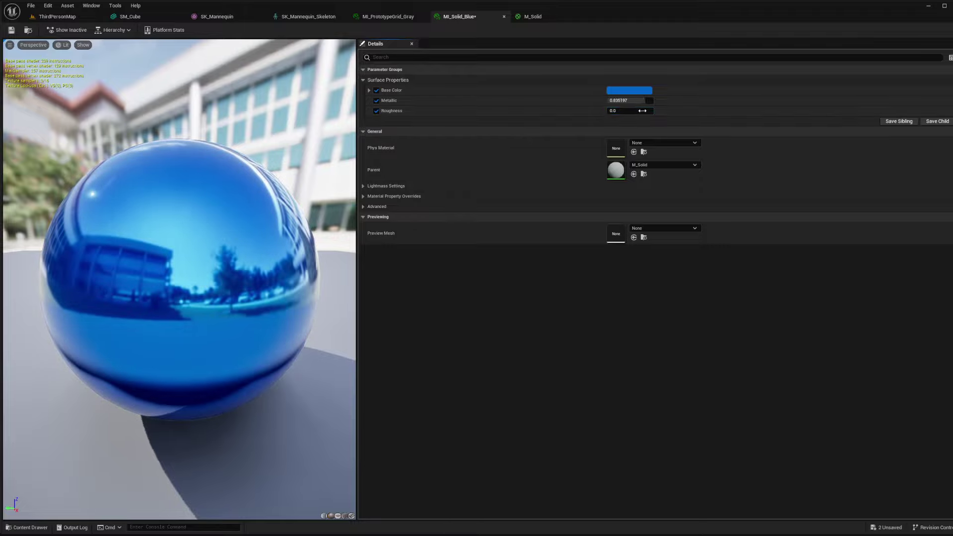
pyautogui.moveTo(219, 261); pyautogui.dragTo(219, 262)
pyautogui.moveTo(617, 111); pyautogui.dragTo(596, 111)
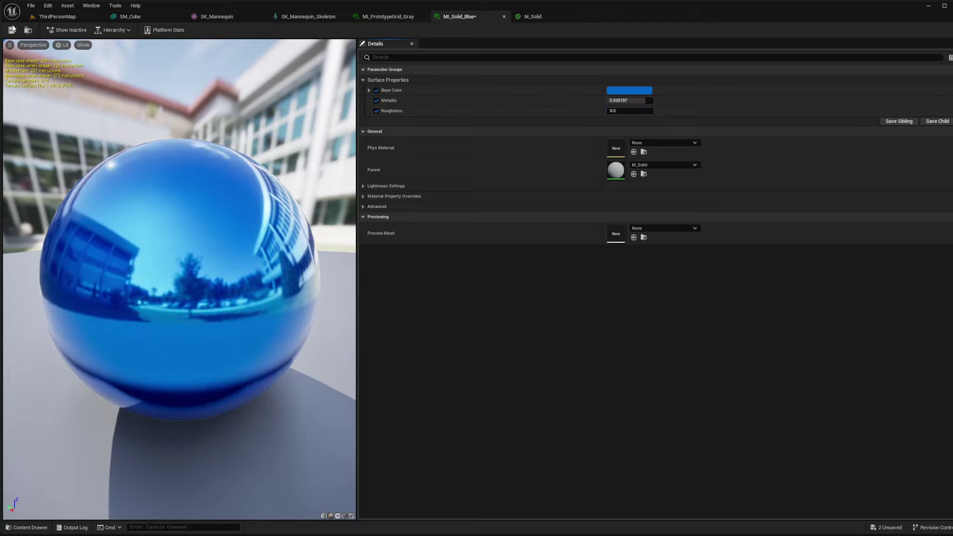
pyautogui.click(11, 29)
# Inspect the edited MI_Solid_Blue material on the chamfer cubes in ThirdPersonMap.
pyautogui.click(99, 16)
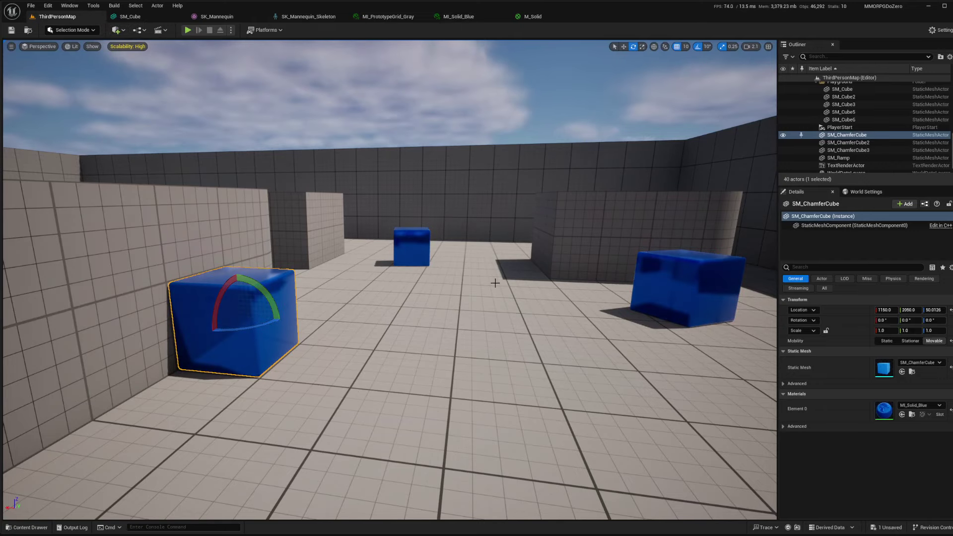
pyautogui.moveTo(348, 248); pyautogui.dragTo(301, 249, button='right')
pyautogui.press('f')
# Compare MI_Solid_Blue's parameters with the Base Color, Roughness and Metallic nodes in M_Solid.
pyautogui.click(478, 16)
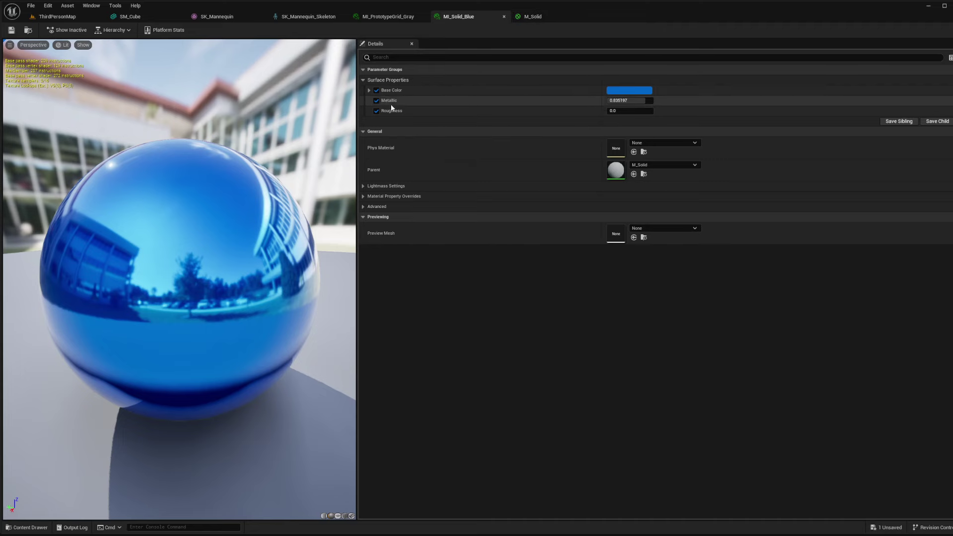
pyautogui.click(530, 17)
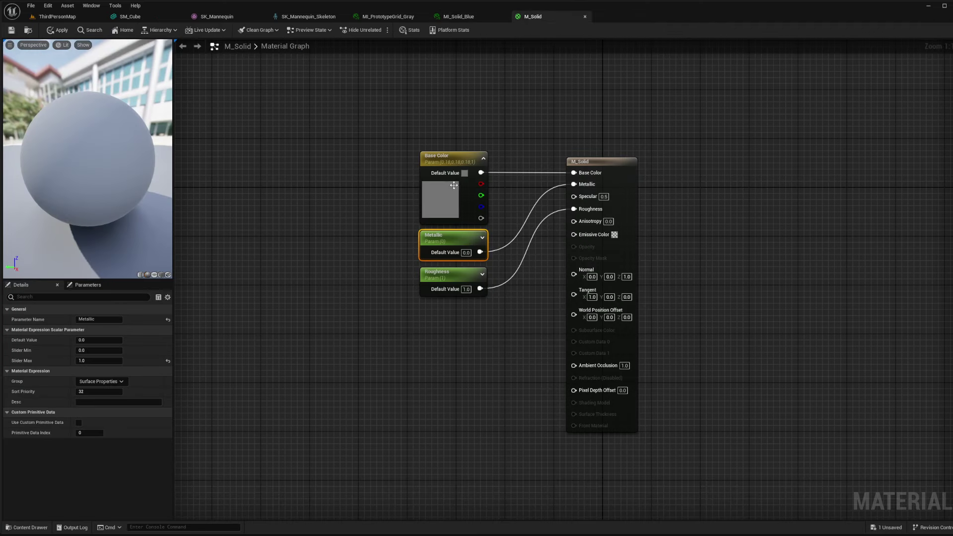
pyautogui.click(455, 160)
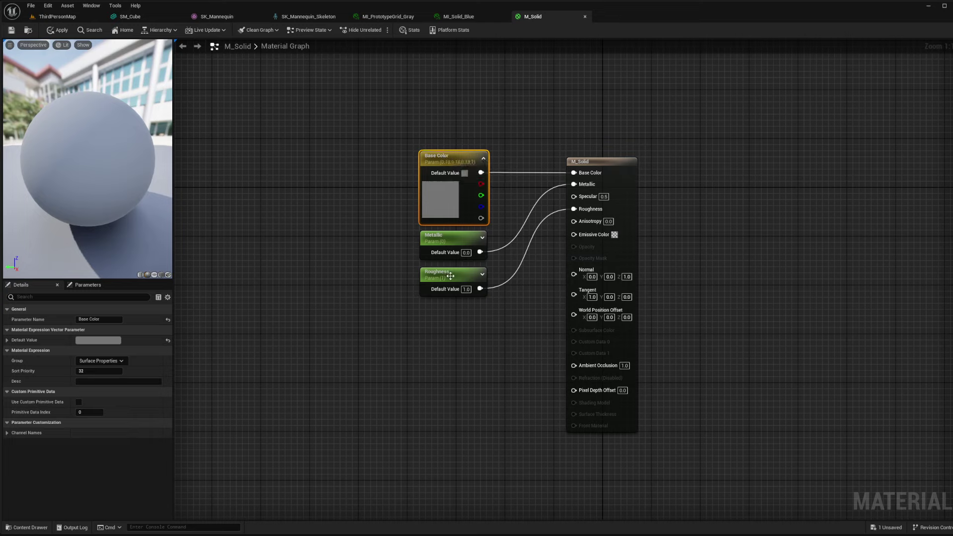
pyautogui.click(450, 275)
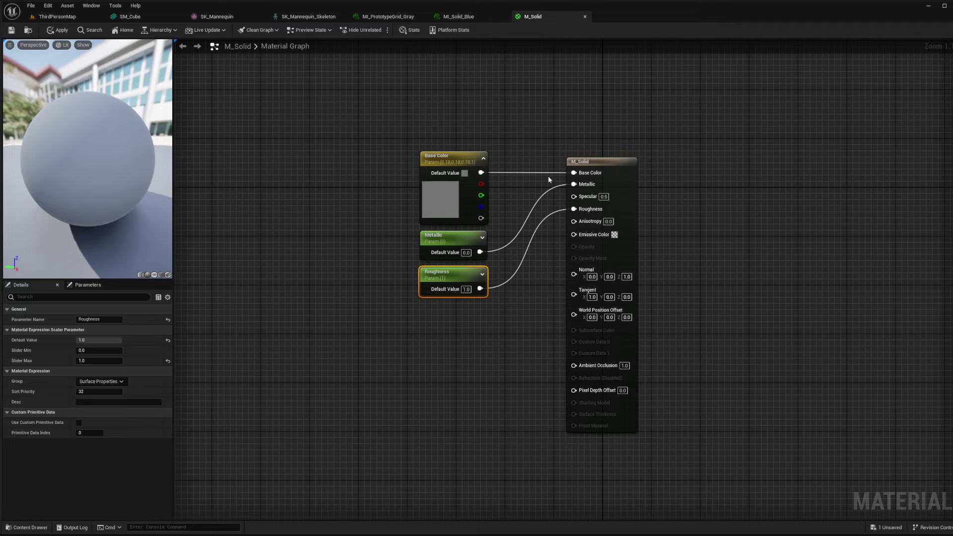
pyautogui.click(433, 239)
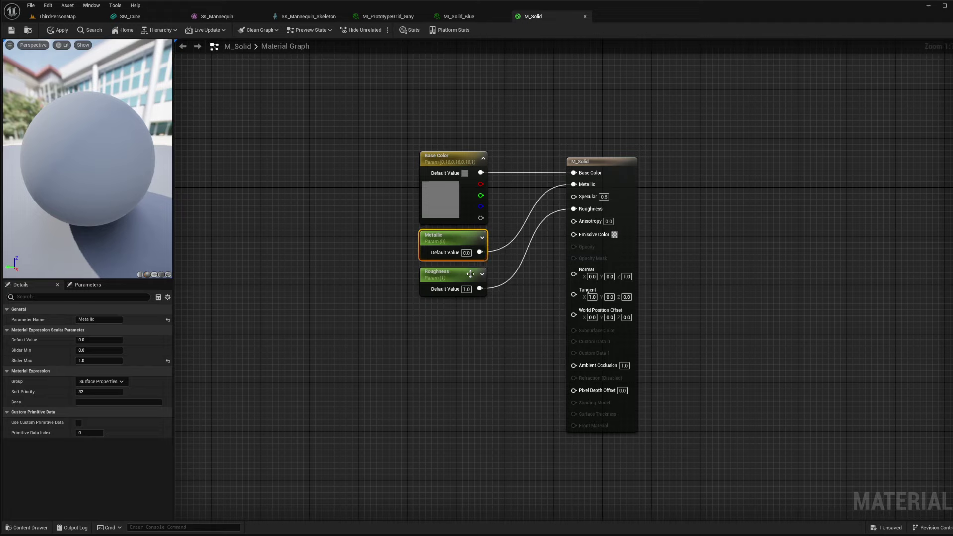
# Browse the node categories that can be added to M_Solid's material graph.
pyautogui.rightClick(430, 313)
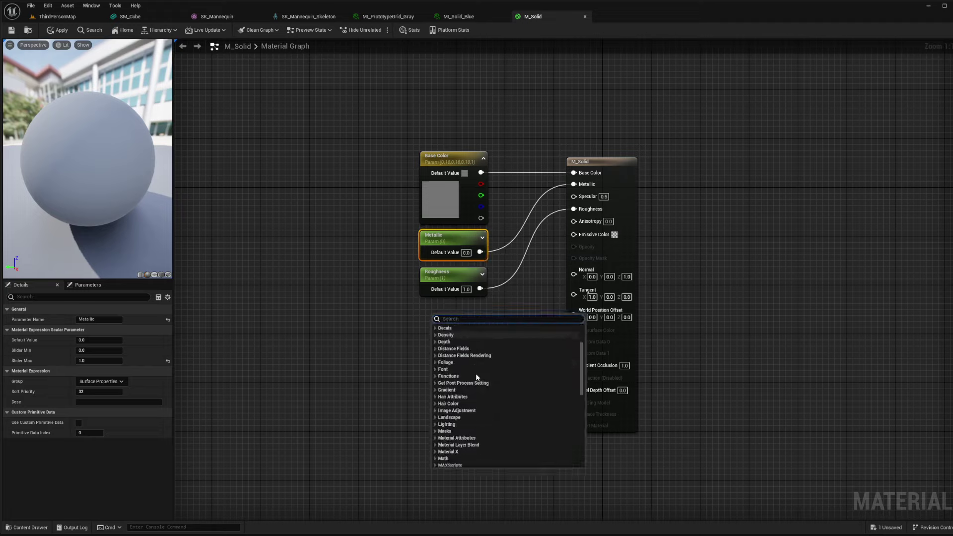
pyautogui.scroll(-5, 477, 377)
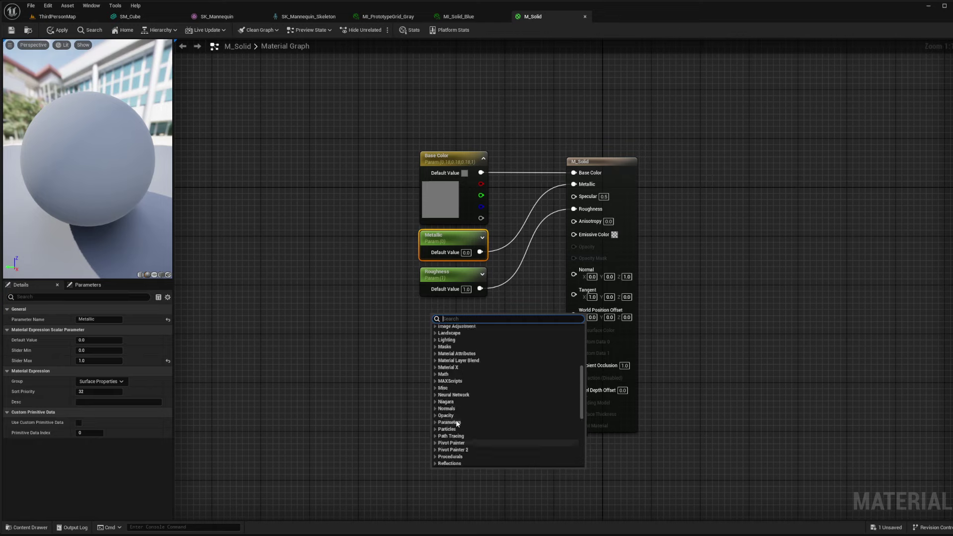
pyautogui.scroll(5, 457, 423)
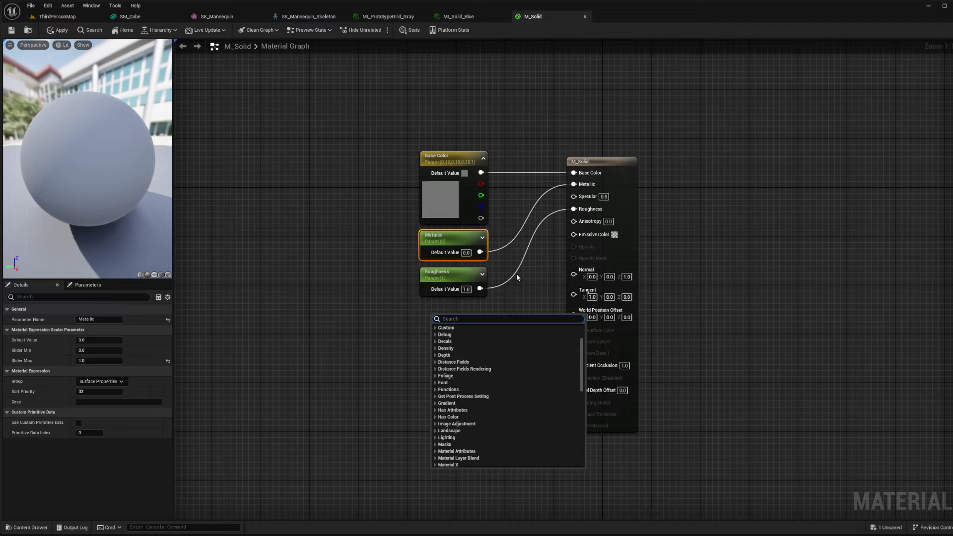
# Move M_Solid's result node closer to the Base Color, Metallic and Roughness parameter nodes.
pyautogui.click(517, 290)
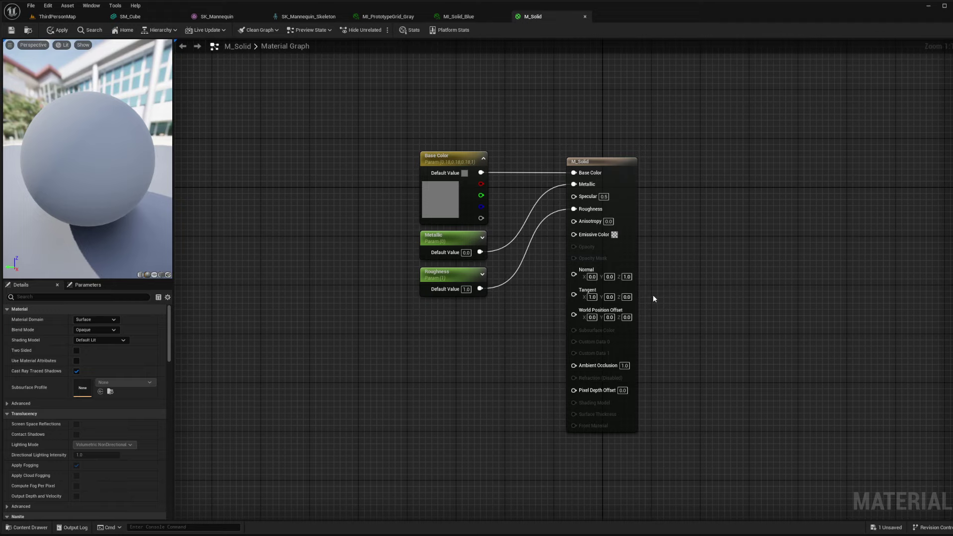
pyautogui.moveTo(700, 277); pyautogui.dragTo(639, 285, button='right')
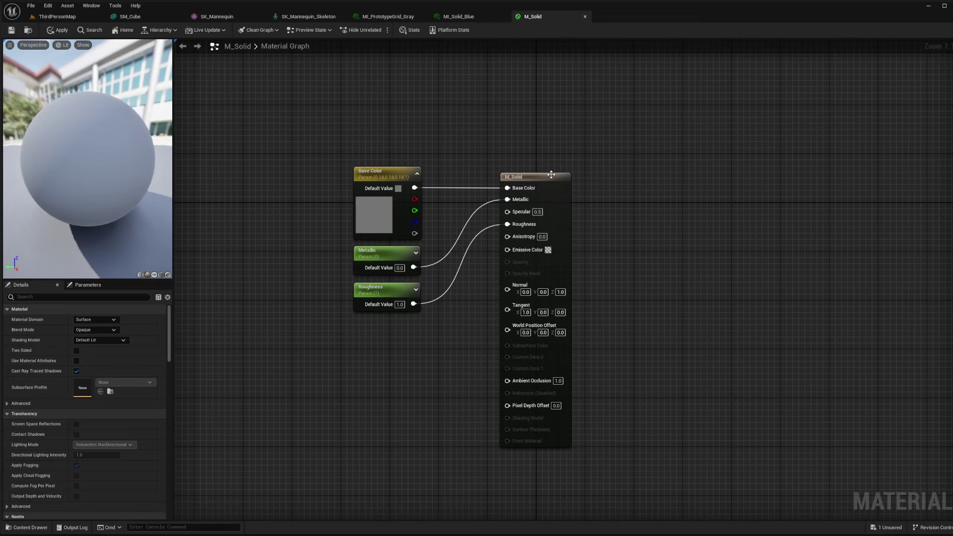
pyautogui.click(519, 176)
pyautogui.moveTo(519, 177); pyautogui.dragTo(489, 177)
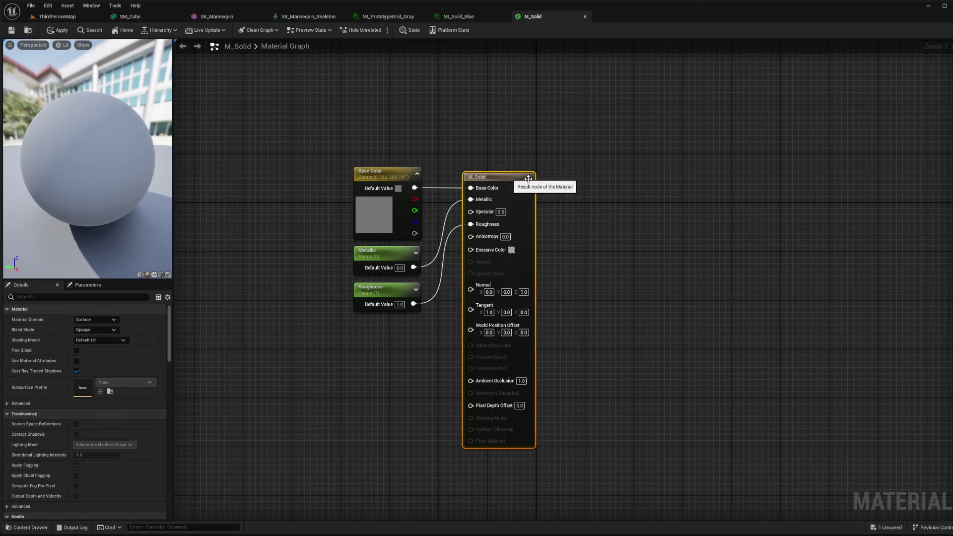
# Check the blue chamfer cubes in ThirdPersonMap and return to M_Solid's material graph.
pyautogui.click(137, 122)
pyautogui.click(58, 18)
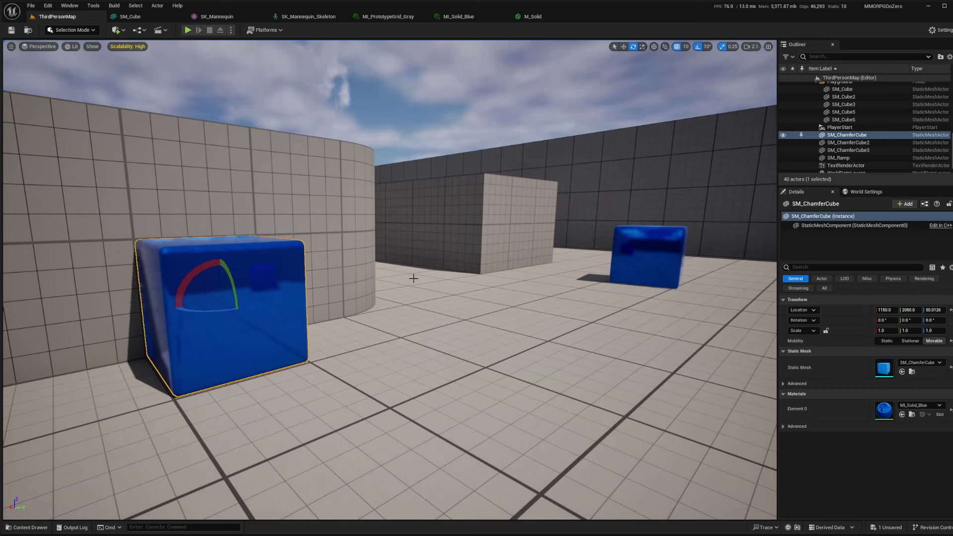
pyautogui.click(545, 19)
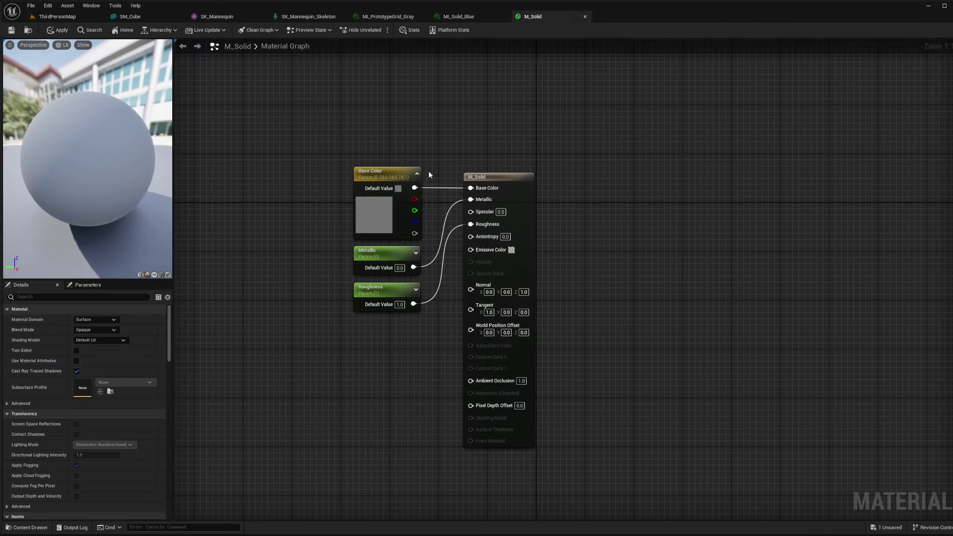
# Select all the nodes in M_Solid's graph and shift them slightly as a group.
pyautogui.moveTo(320, 131); pyautogui.dragTo(685, 516)
pyautogui.moveTo(685, 516); pyautogui.dragTo(662, 366, button='right')
pyautogui.press('f')
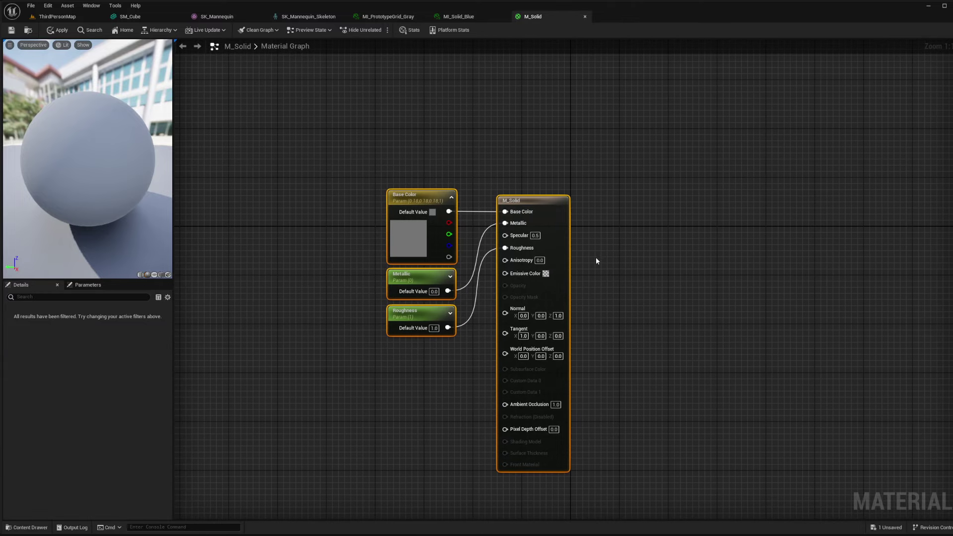
pyautogui.moveTo(420, 194)
pyautogui.mouseDown()
pyautogui.moveTo(396, 194)
pyautogui.moveTo(417, 198)
pyautogui.mouseUp()
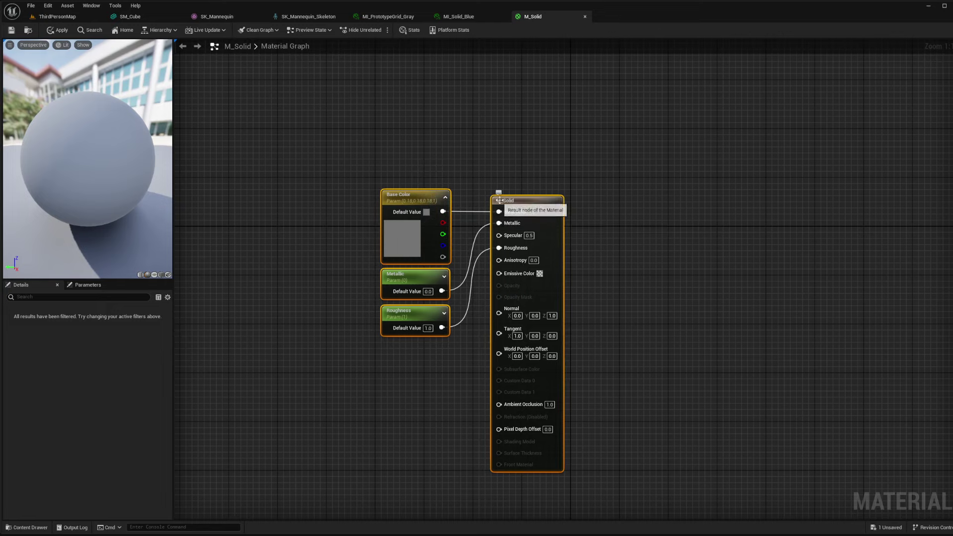
pyautogui.click(626, 201)
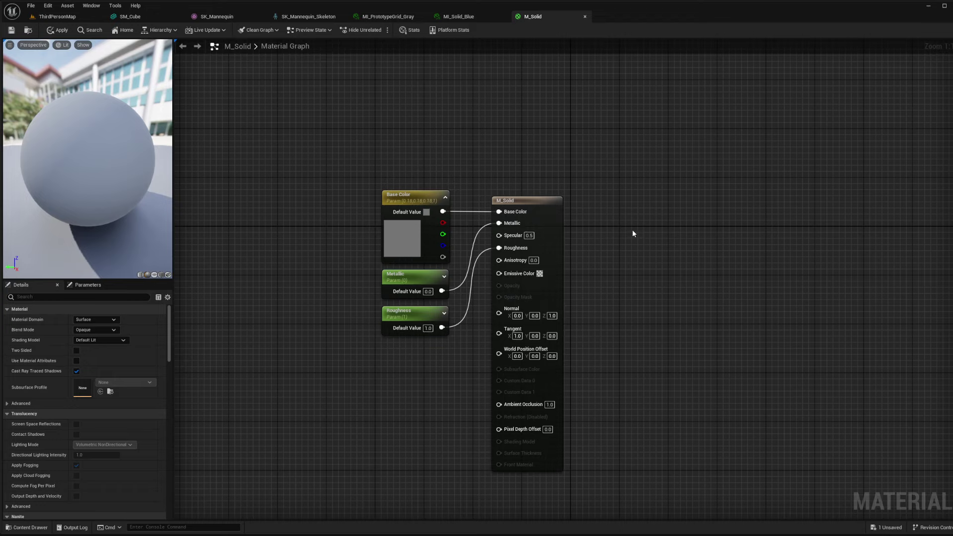
# Review M_Solid's complete node network, from the parameter nodes to the result node.
pyautogui.moveTo(633, 228); pyautogui.dragTo(660, 177, button='right')
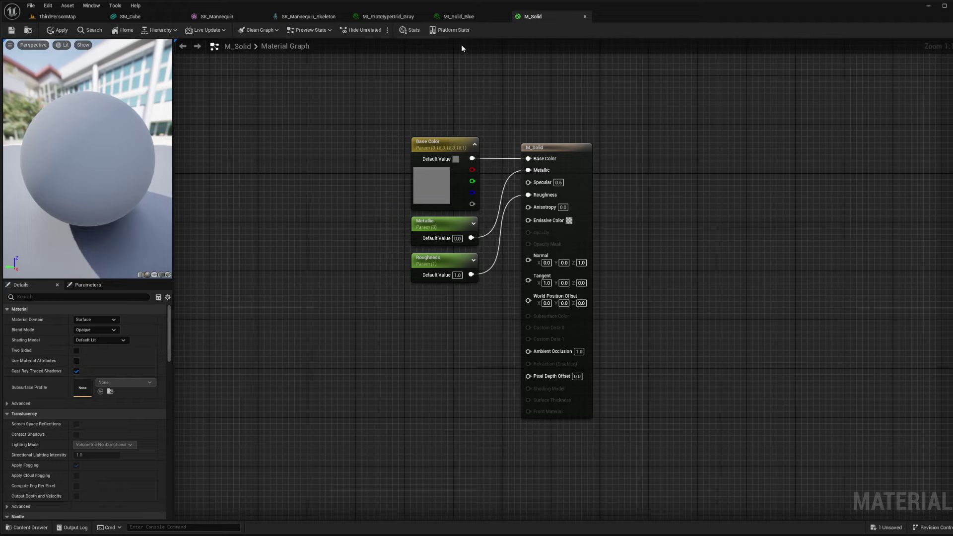
pyautogui.moveTo(344, 106); pyautogui.dragTo(888, 480)
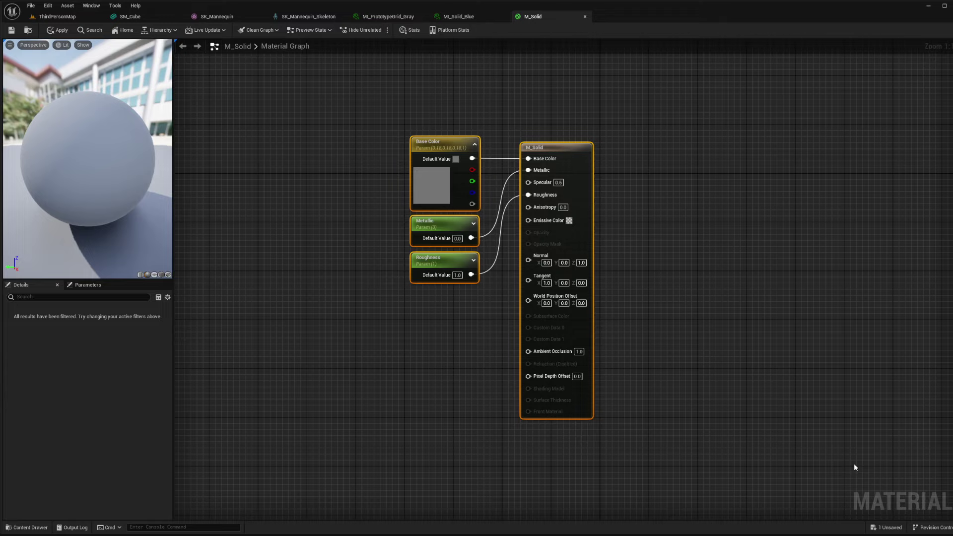
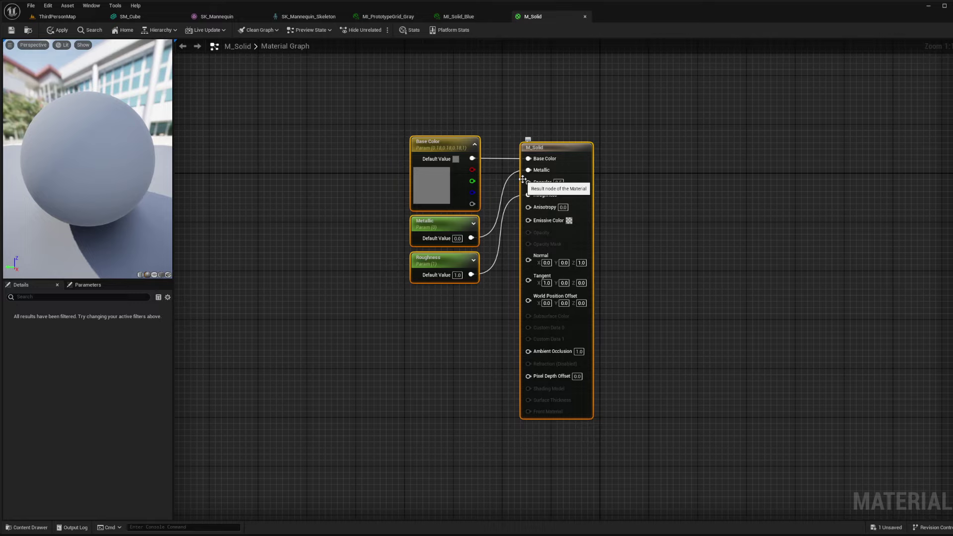
pyautogui.click(655, 147)
pyautogui.moveTo(397, 102); pyautogui.dragTo(680, 461)
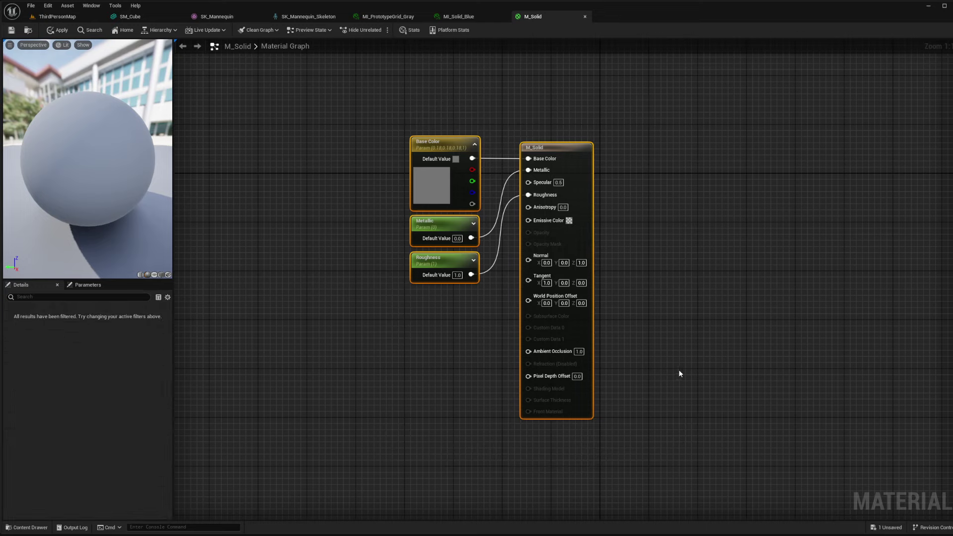
pyautogui.click(657, 353)
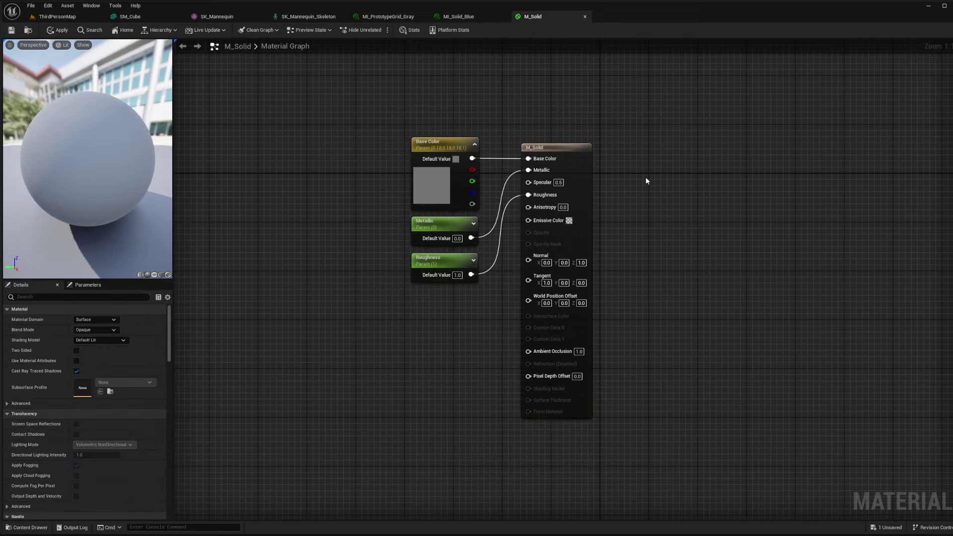
# Compare the material instances MI_Solid_Blue and MI_PrototypeGrid_Gray with the parent material M_Solid.
pyautogui.click(476, 18)
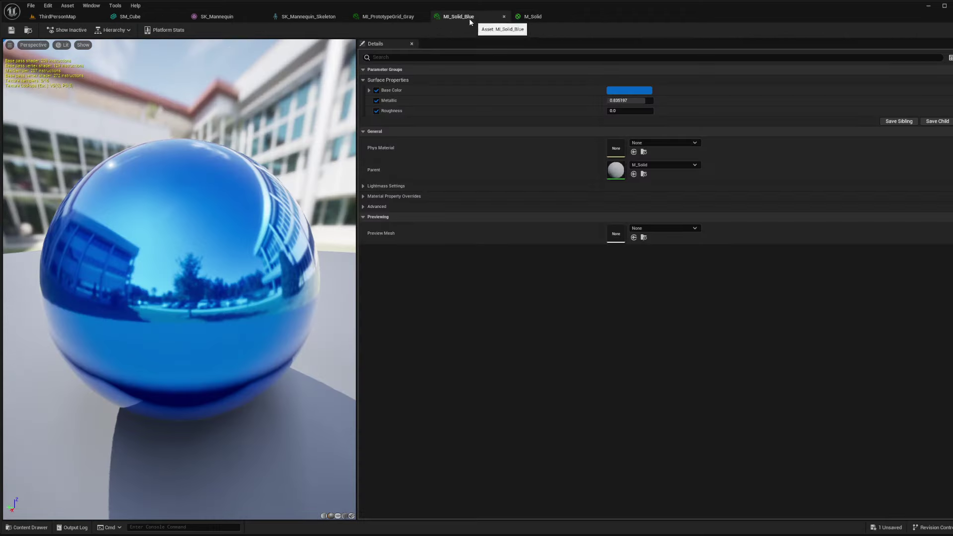
pyautogui.click(391, 18)
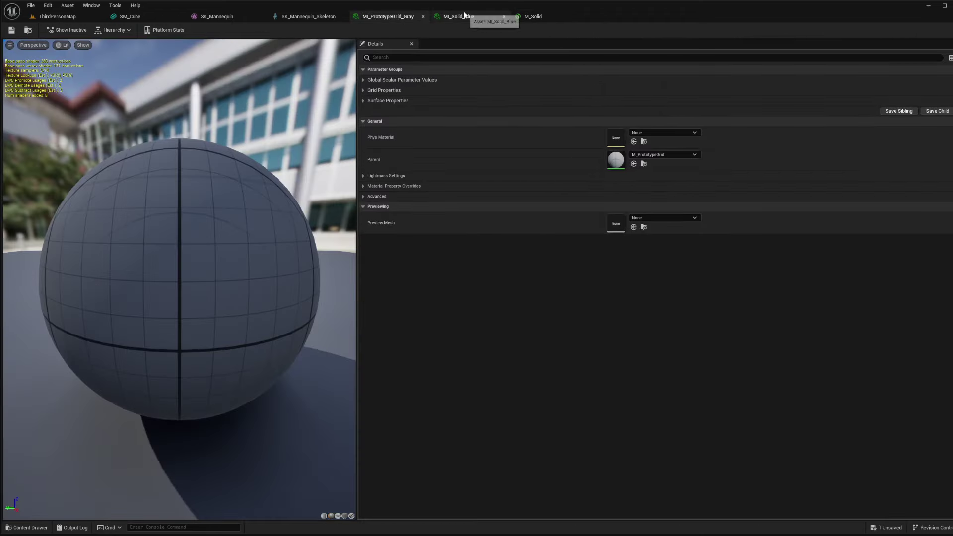
pyautogui.click(464, 16)
pyautogui.click(532, 17)
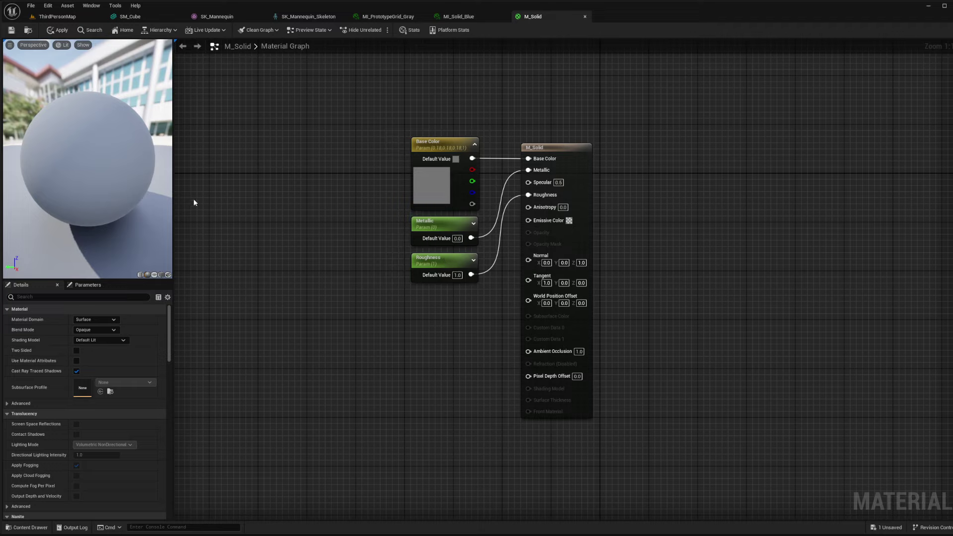
pyautogui.moveTo(36, 141); pyautogui.dragTo(83, 146)
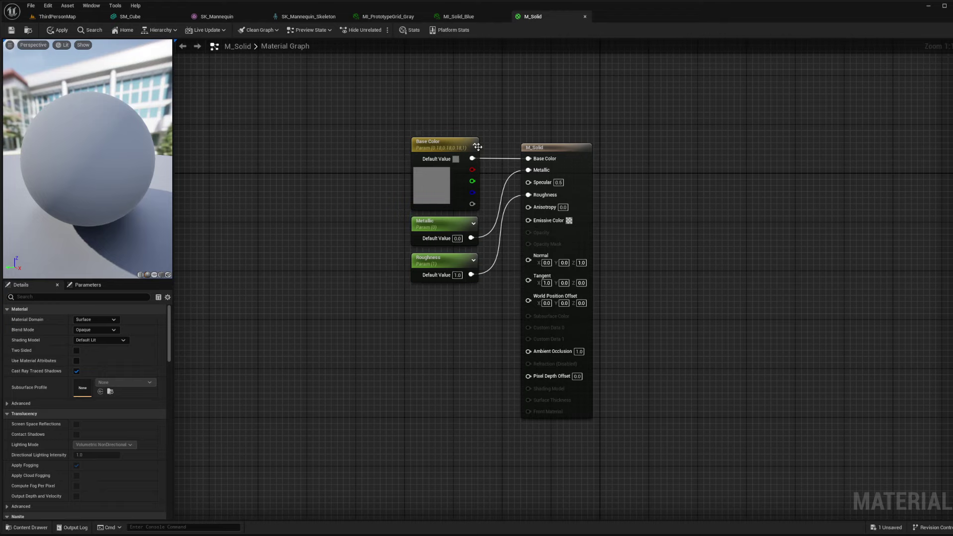
pyautogui.click(462, 16)
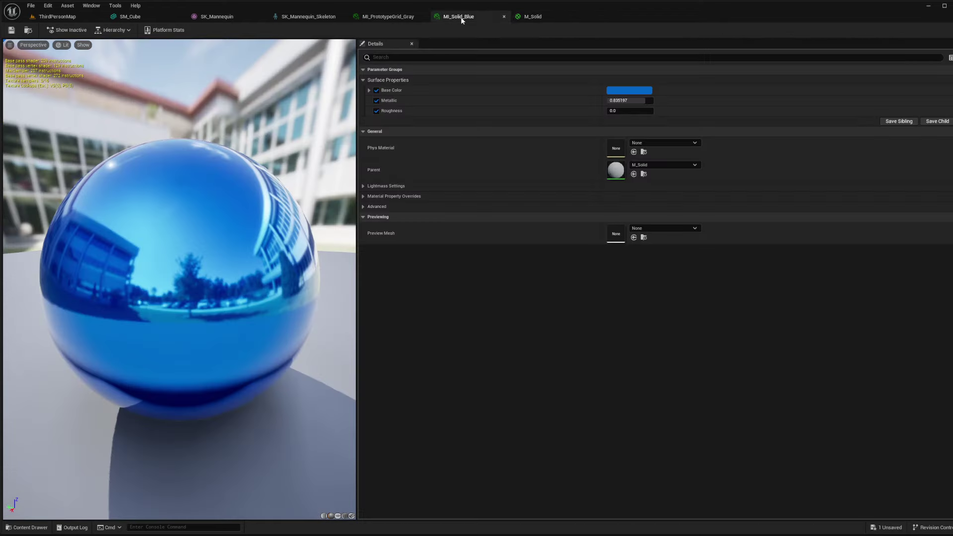
# Open M_PrototypeGrid, the parent of MI_PrototypeGrid_Gray, and examine the nodes feeding its result node.
pyautogui.click(388, 16)
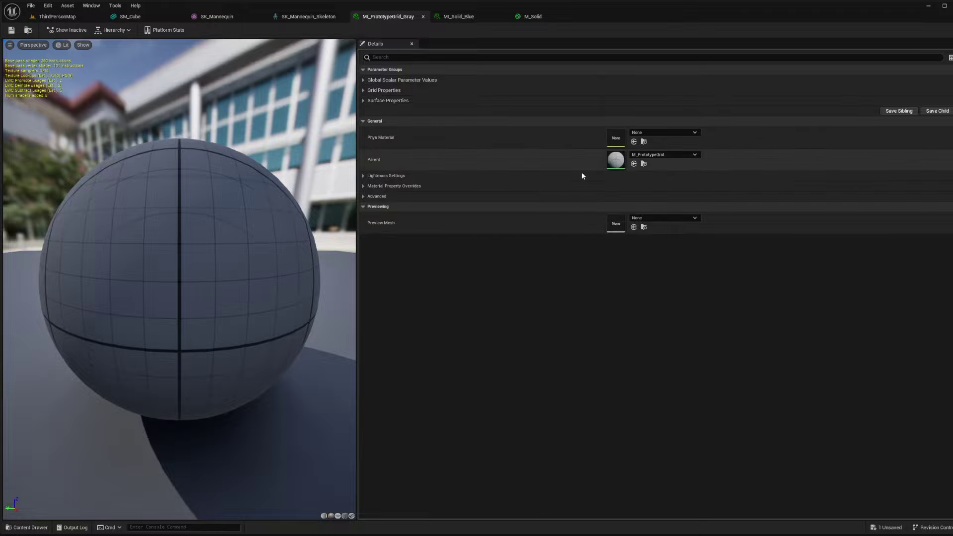
pyautogui.doubleClick(616, 160)
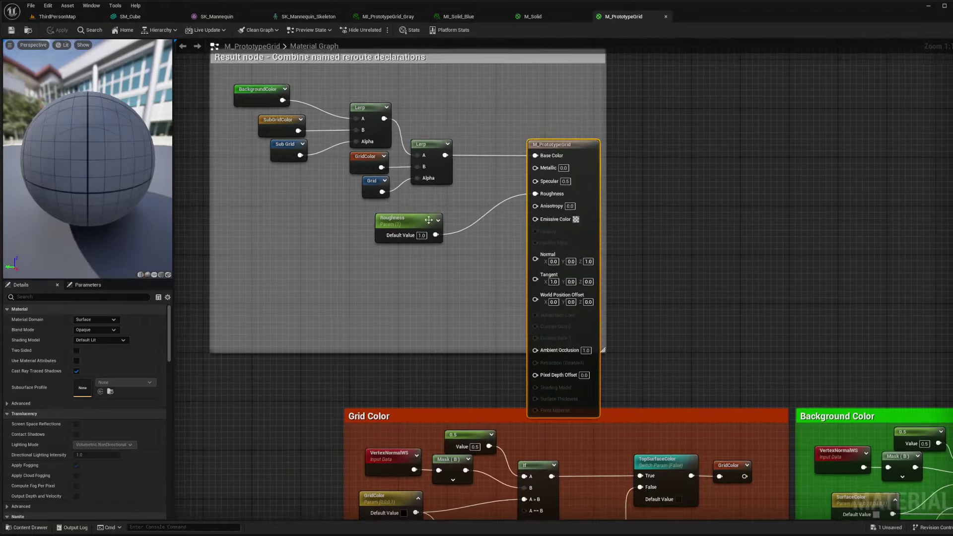
pyautogui.scroll(-2, 475, 210)
pyautogui.moveTo(480, 214); pyautogui.dragTo(435, 154, button='right')
pyautogui.scroll(4, 435, 154)
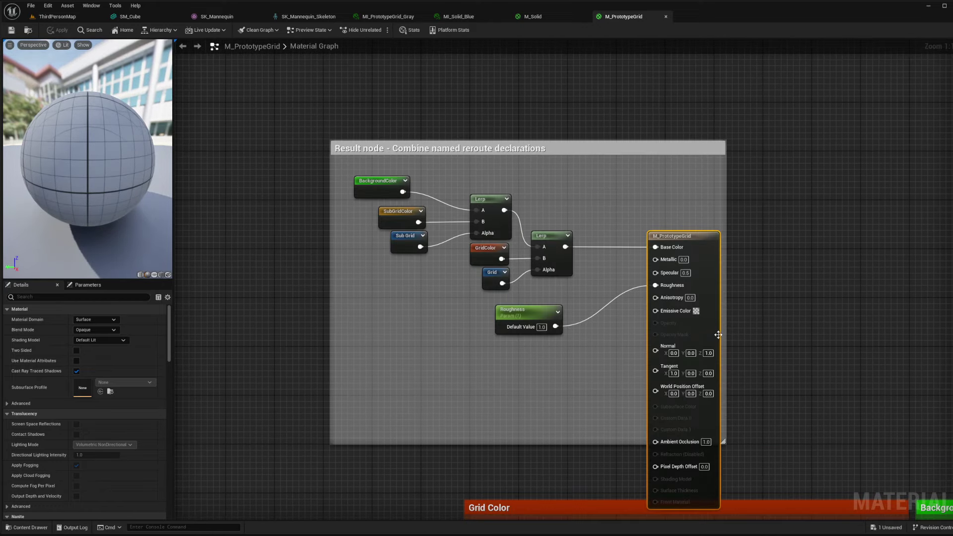
# Examine M_PrototypeGrid's preview sphere and its Grid Color, Sub Grid Color, Background Color and Grid Functionality node groups.
pyautogui.moveTo(572, 478); pyautogui.dragTo(403, 193, button='right')
pyautogui.moveTo(662, 409); pyautogui.dragTo(716, 144, button='right')
pyautogui.moveTo(90, 149); pyautogui.dragTo(55, 157)
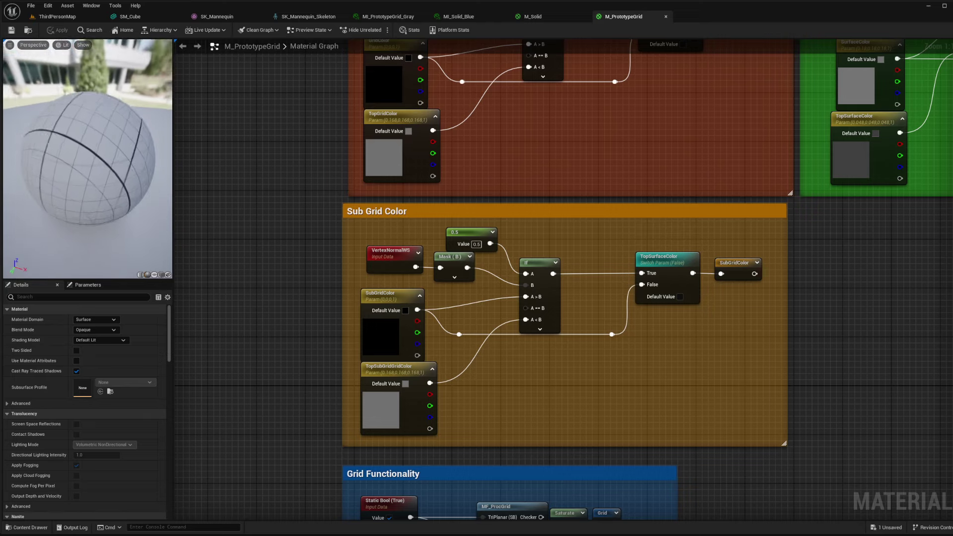
pyautogui.moveTo(62, 215); pyautogui.dragTo(104, 211)
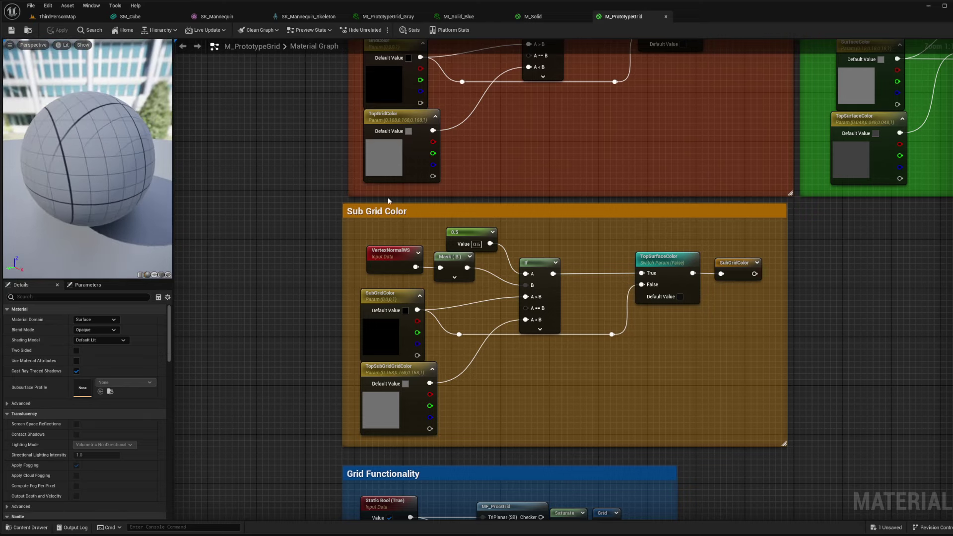
pyautogui.scroll(-1, 581, 241)
pyautogui.moveTo(586, 377); pyautogui.dragTo(525, 237, button='right')
pyautogui.scroll(1, 576, 179)
pyautogui.scroll(-4, 611, 257)
pyautogui.moveTo(643, 209); pyautogui.dragTo(544, 254, button='right')
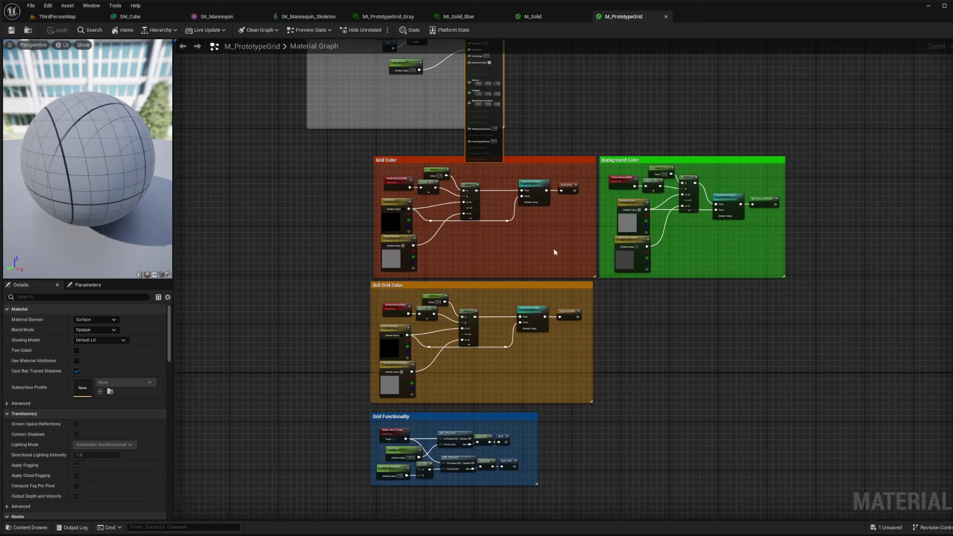
pyautogui.scroll(3, 401, 159)
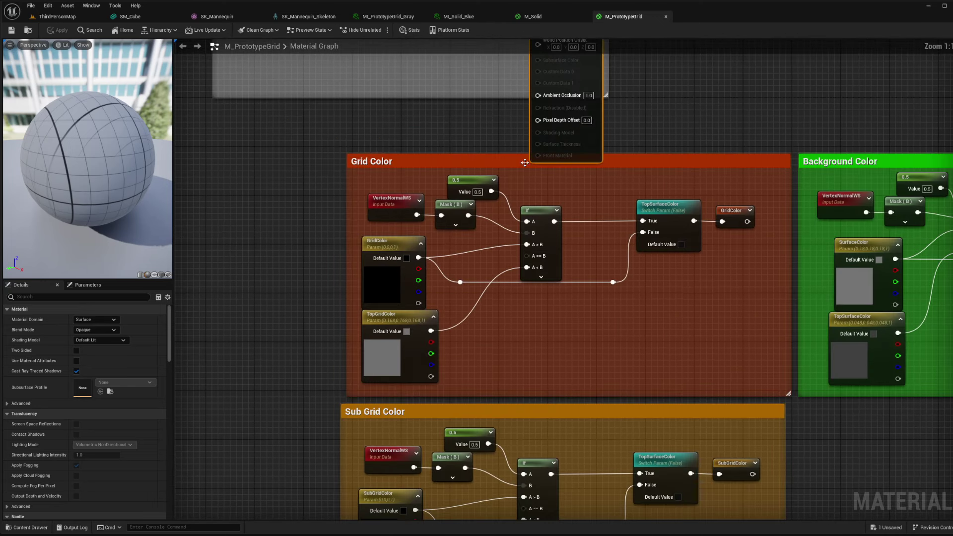
# Try a red default value for the TopGridColor parameter in the Grid Color group.
pyautogui.click(411, 162)
pyautogui.moveTo(430, 164); pyautogui.dragTo(351, 317, button='right')
pyautogui.click(351, 316)
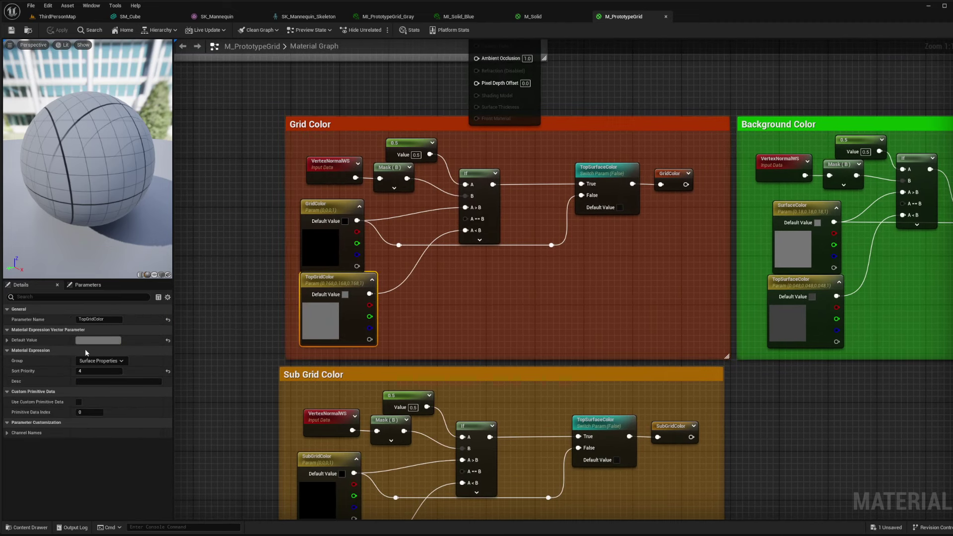
pyautogui.doubleClick(304, 322)
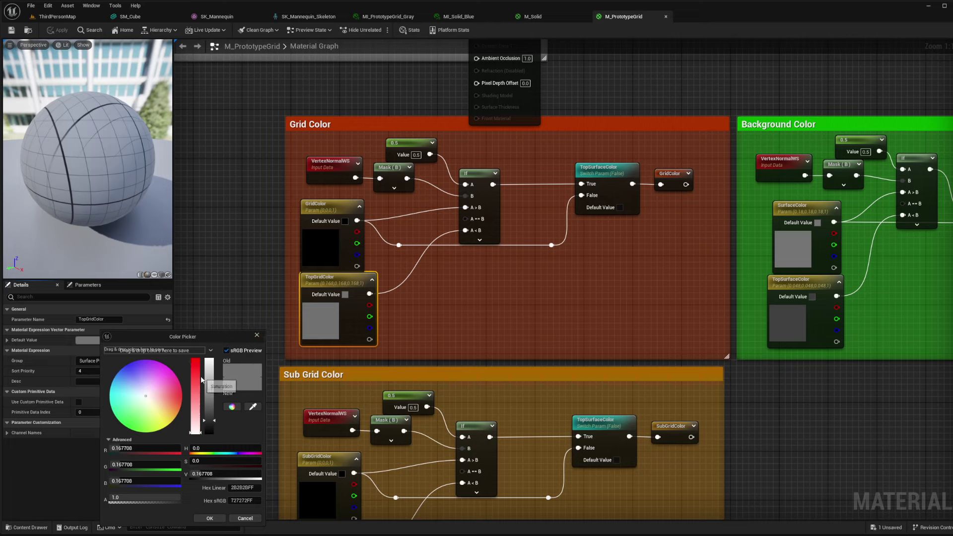
pyautogui.moveTo(203, 386); pyautogui.dragTo(202, 344)
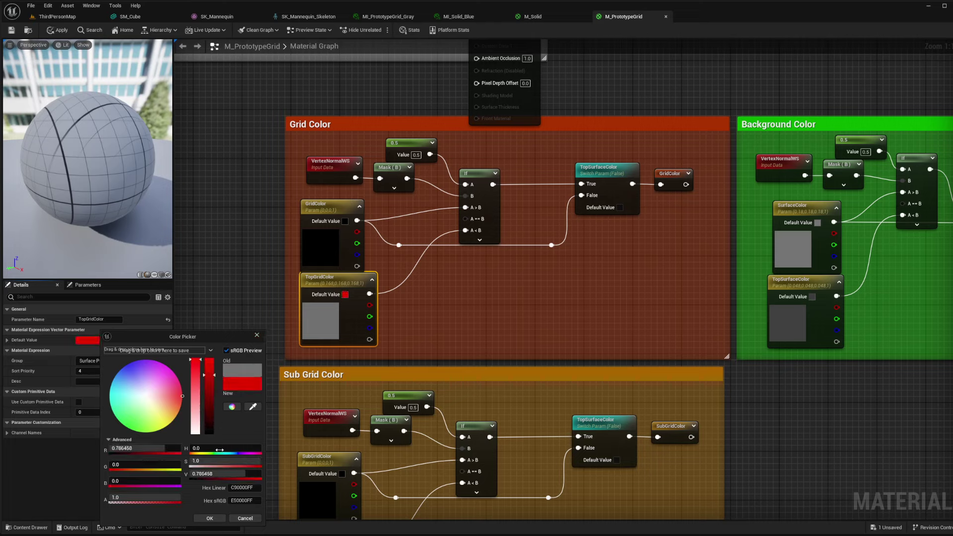
pyautogui.click(245, 519)
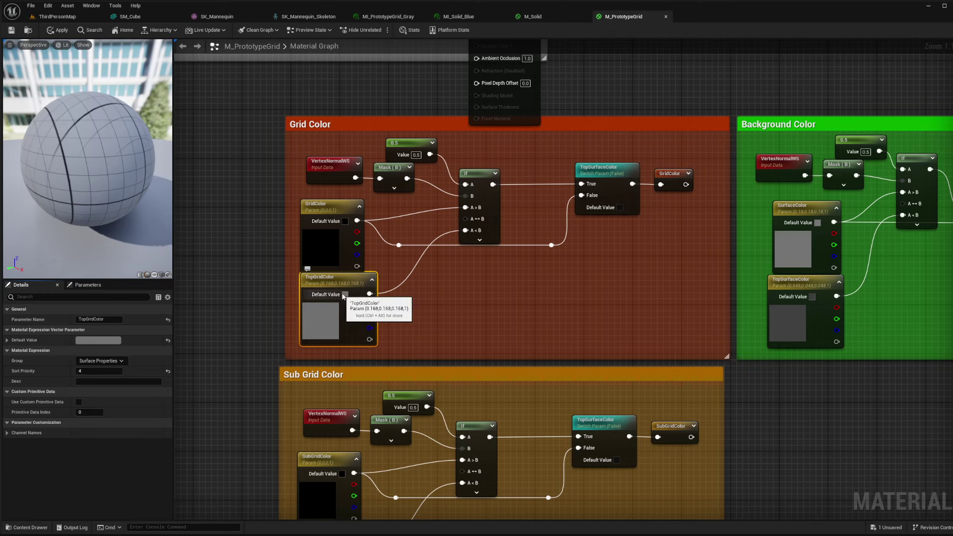
# Set the SurfaceColor parameter's default value in the Background Color group to purple, about R 0.161, G 0.0, B 0.18.
pyautogui.moveTo(805, 149); pyautogui.dragTo(511, 156, button='right')
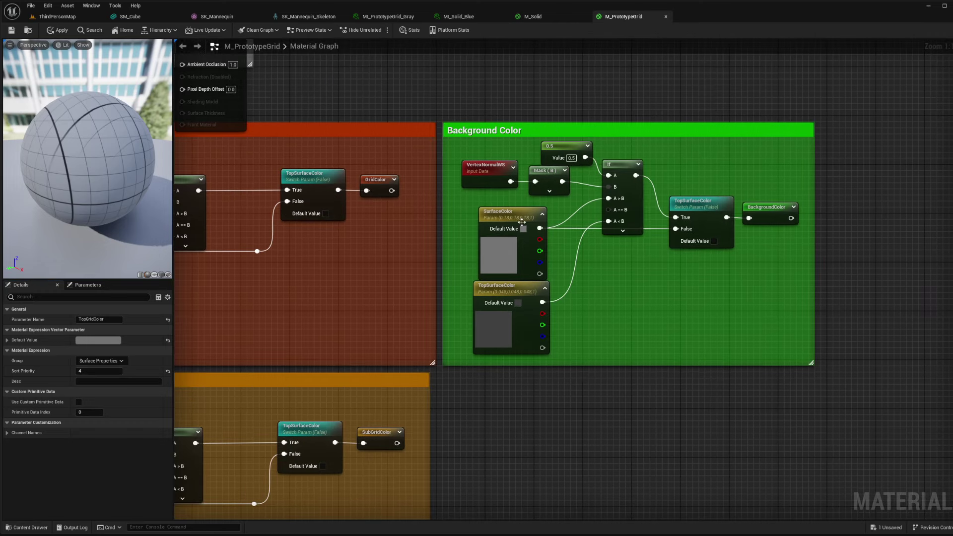
pyautogui.click(504, 222)
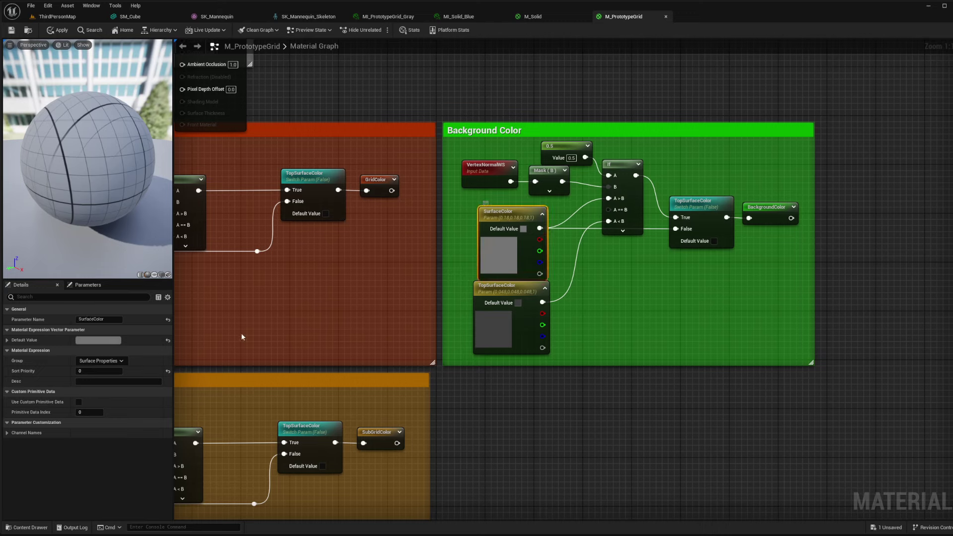
pyautogui.click(100, 340)
pyautogui.moveTo(174, 382); pyautogui.dragTo(159, 365)
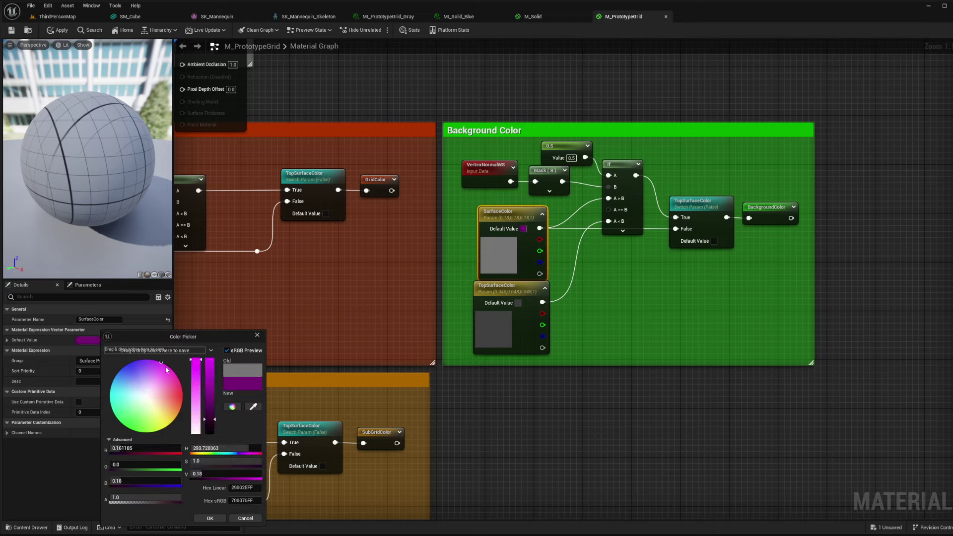
pyautogui.click(210, 518)
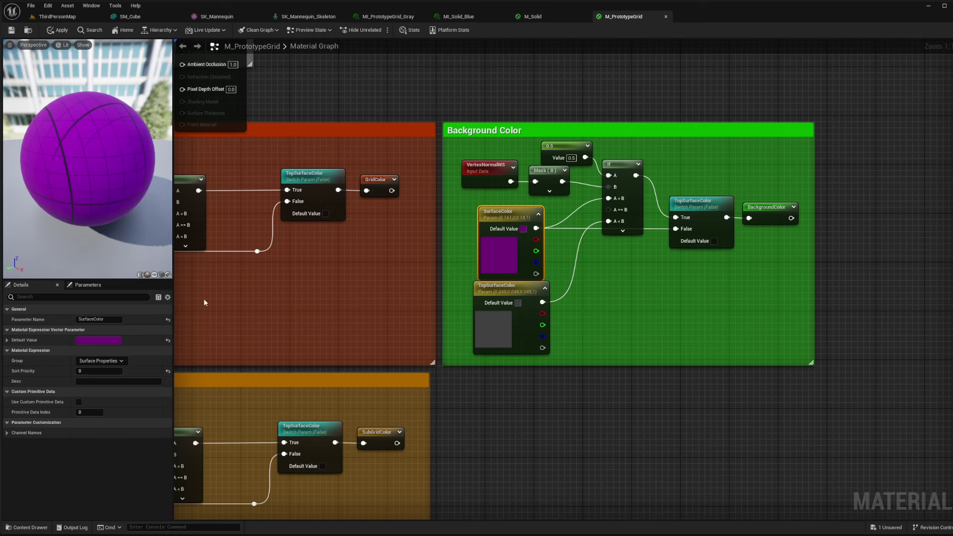
# Set the GridColor parameter's default value in the Grid Color group to violet, about R 0.369, G 0.058, B 1.0, and inspect the preview sphere.
pyautogui.moveTo(204, 299); pyautogui.dragTo(462, 306, button='right')
pyautogui.click(318, 295)
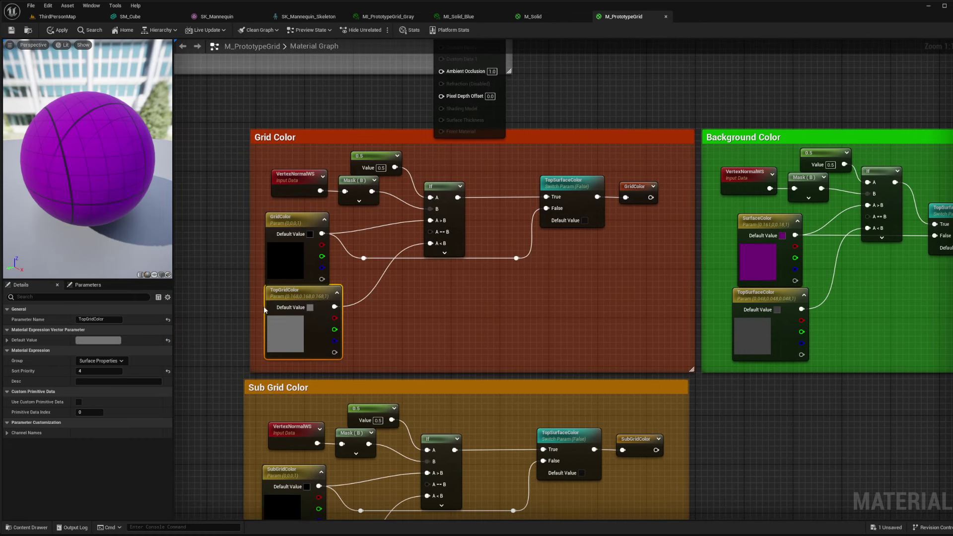
pyautogui.click(288, 216)
pyautogui.click(102, 340)
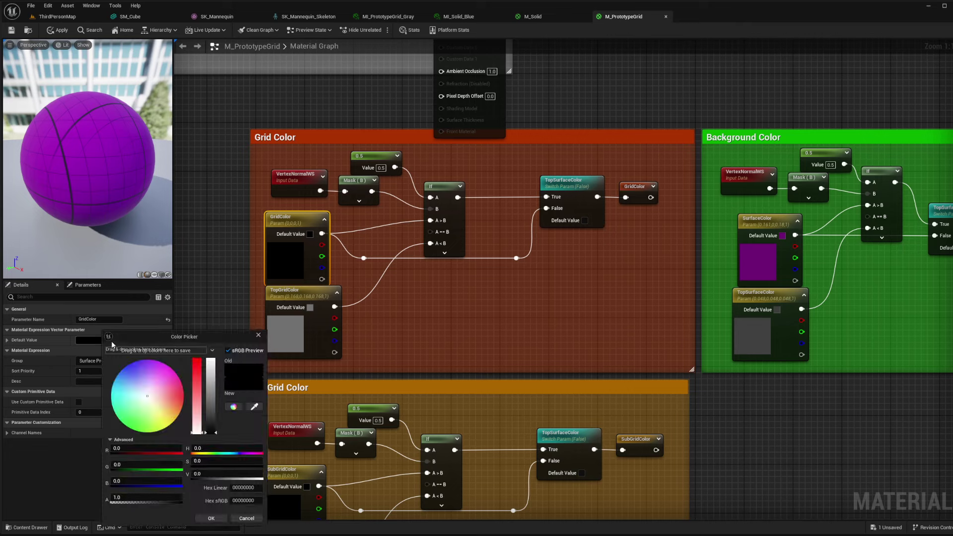
pyautogui.click(129, 366)
pyautogui.click(145, 361)
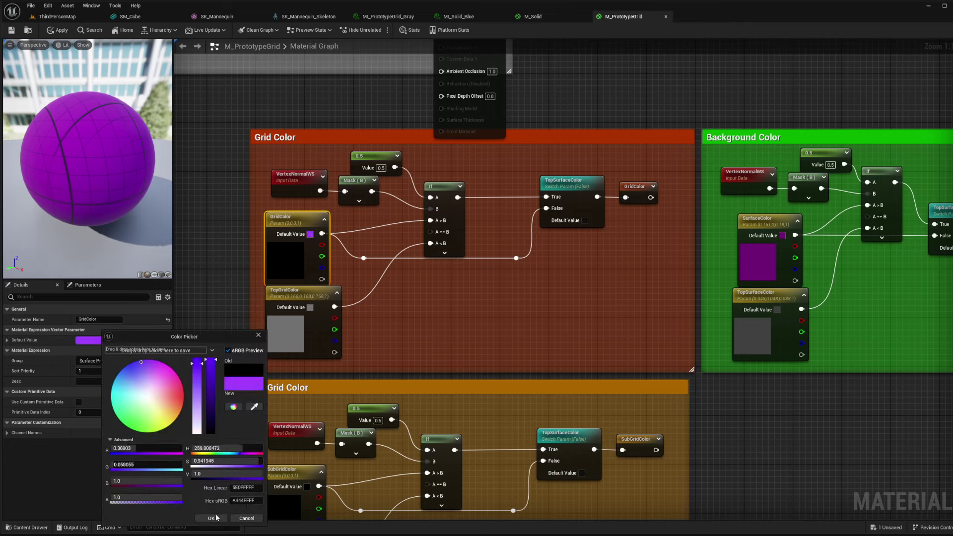
pyautogui.click(72, 187)
pyautogui.moveTo(71, 131); pyautogui.dragTo(119, 149)
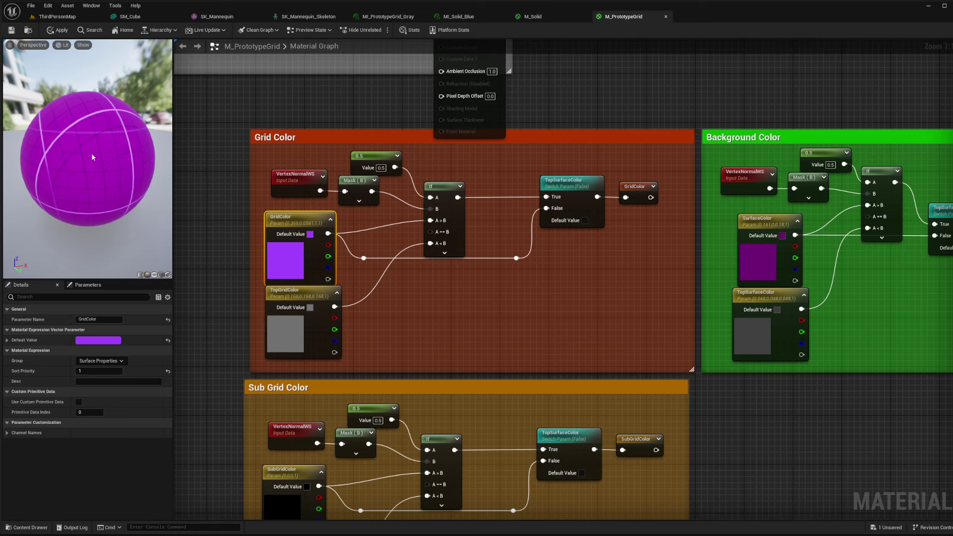
# Align the Sub Grid Color, Grid Functionality and Result node comment groups with the left edge of the Grid Color group.
pyautogui.moveTo(360, 364); pyautogui.dragTo(361, 258, button='right')
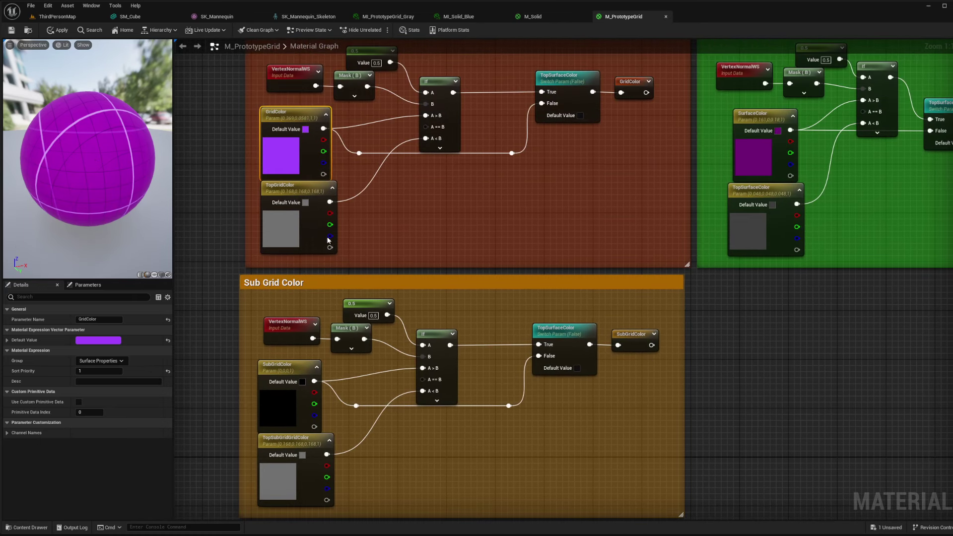
pyautogui.click(353, 284)
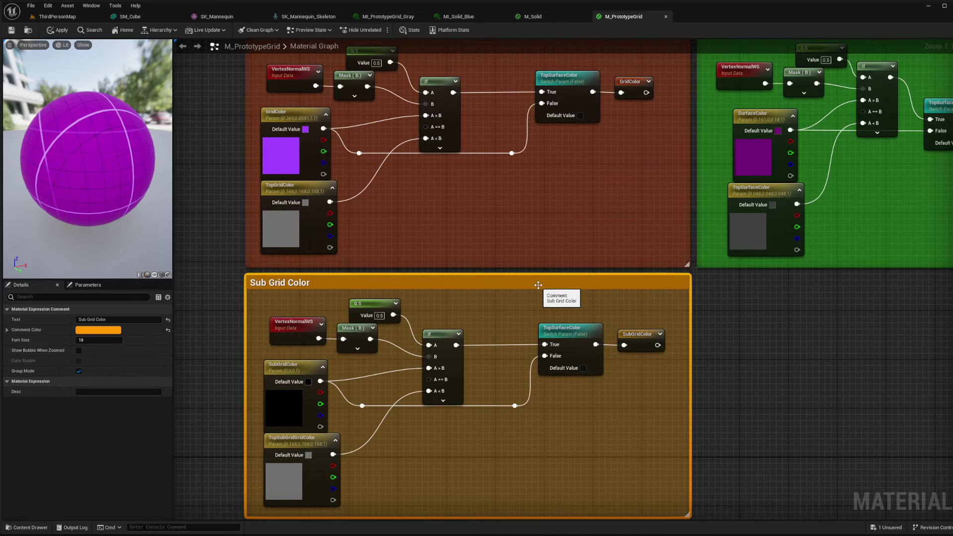
pyautogui.moveTo(731, 323); pyautogui.dragTo(727, 188, button='right')
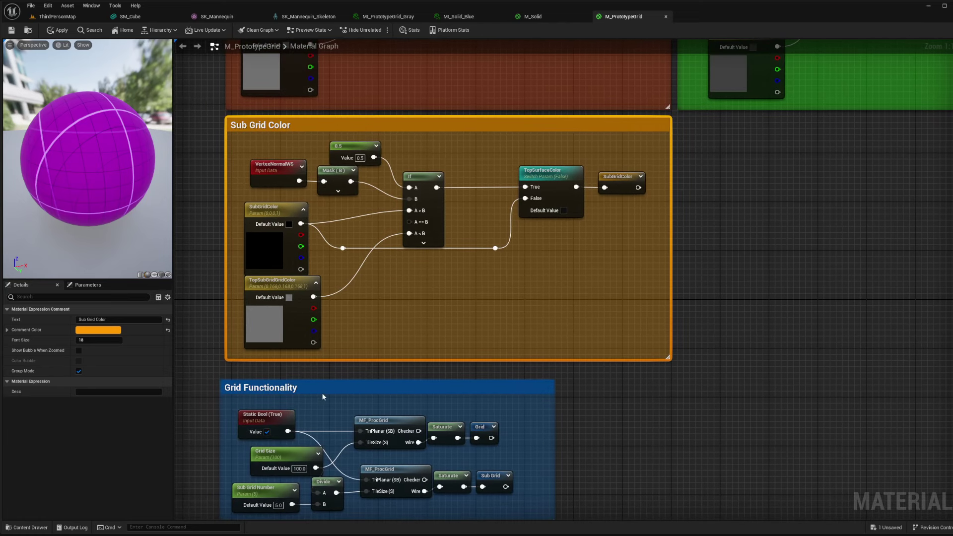
pyautogui.moveTo(323, 397); pyautogui.dragTo(328, 391)
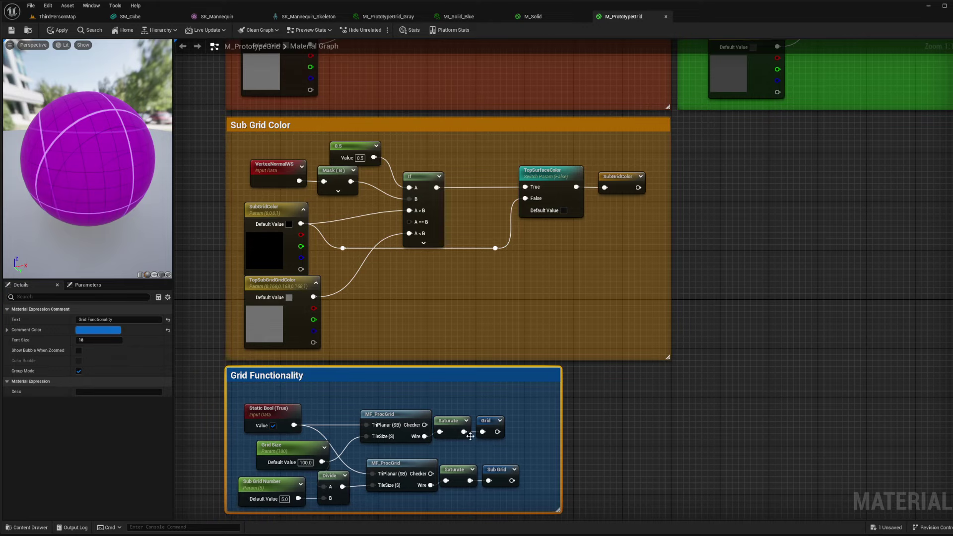
pyautogui.scroll(-2, 518, 250)
pyautogui.moveTo(516, 121); pyautogui.dragTo(607, 512, button='right')
pyautogui.moveTo(530, 185); pyautogui.dragTo(547, 143)
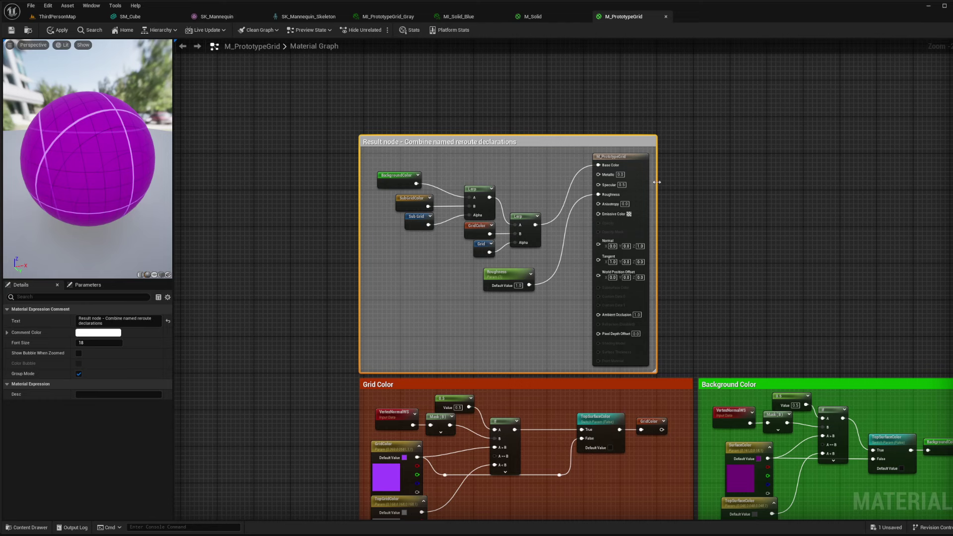
# Close the M_PrototypeGrid and M_Solid material editors, discarding the changes to both parent materials.
pyautogui.moveTo(712, 297); pyautogui.dragTo(631, 54, button='right')
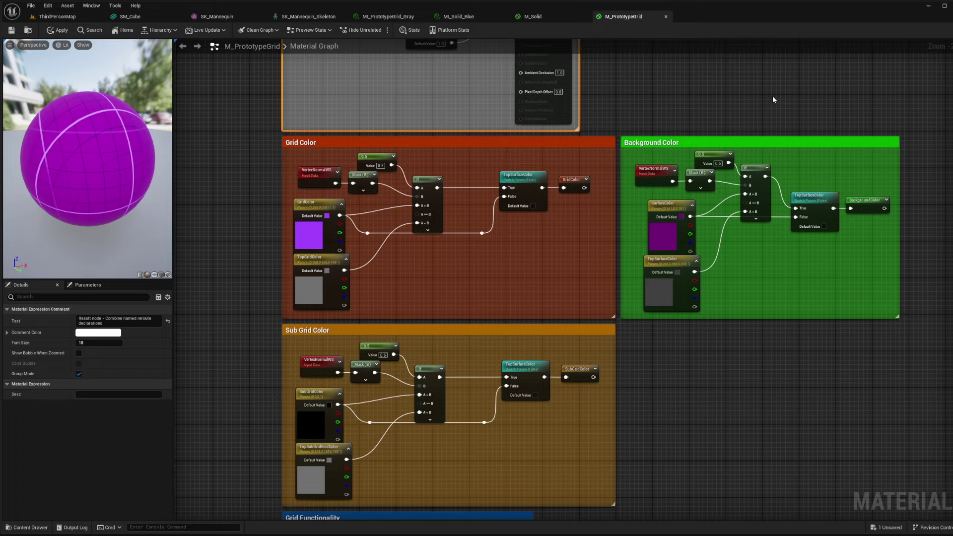
pyautogui.moveTo(758, 94); pyautogui.dragTo(736, 243, button='right')
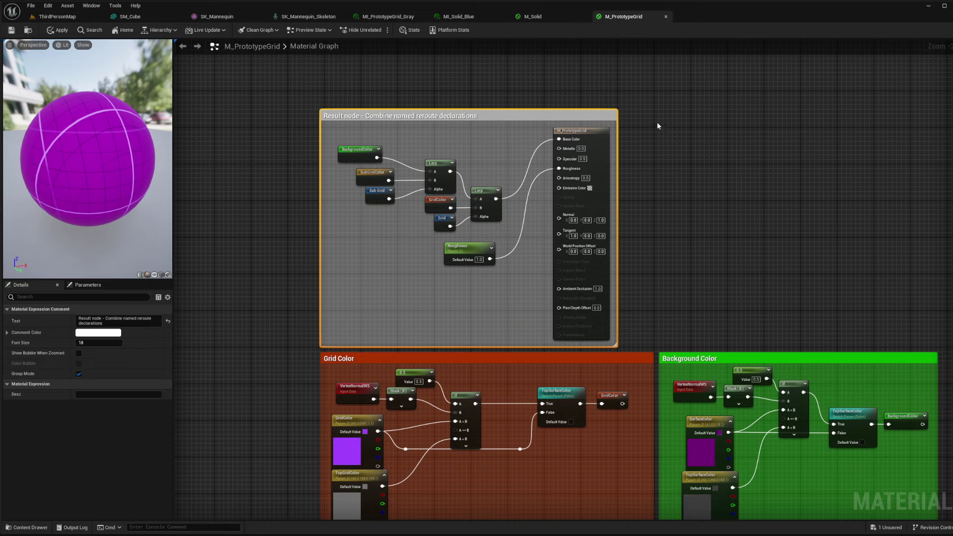
pyautogui.click(665, 17)
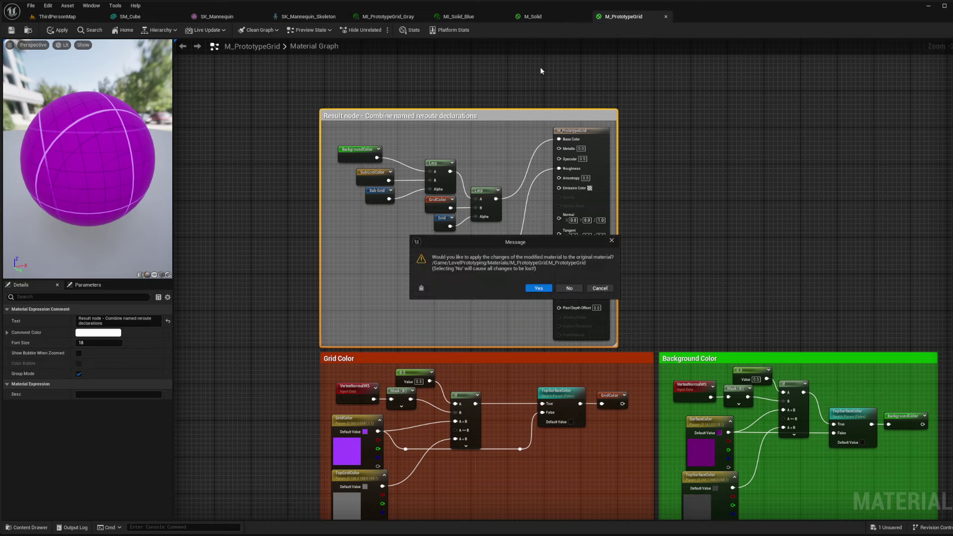
pyautogui.click(571, 288)
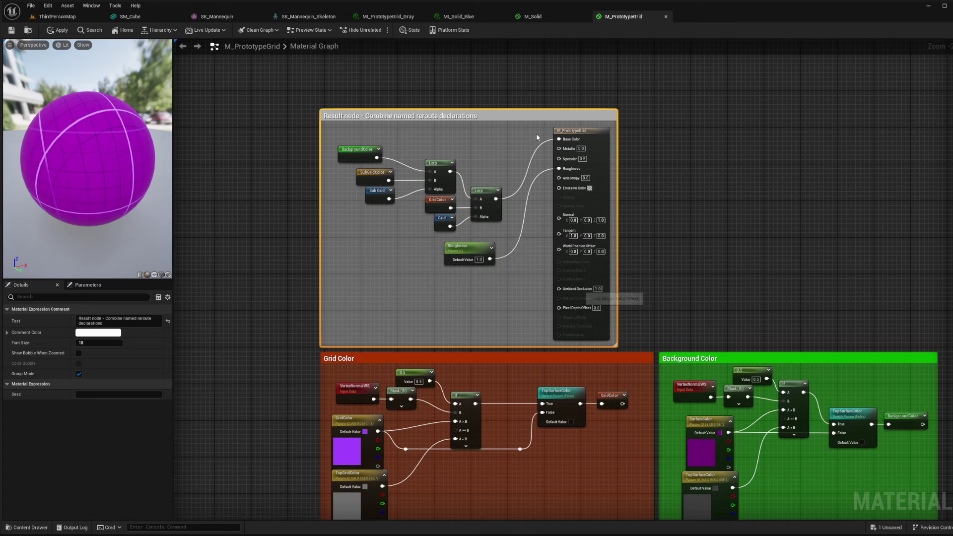
pyautogui.click(585, 16)
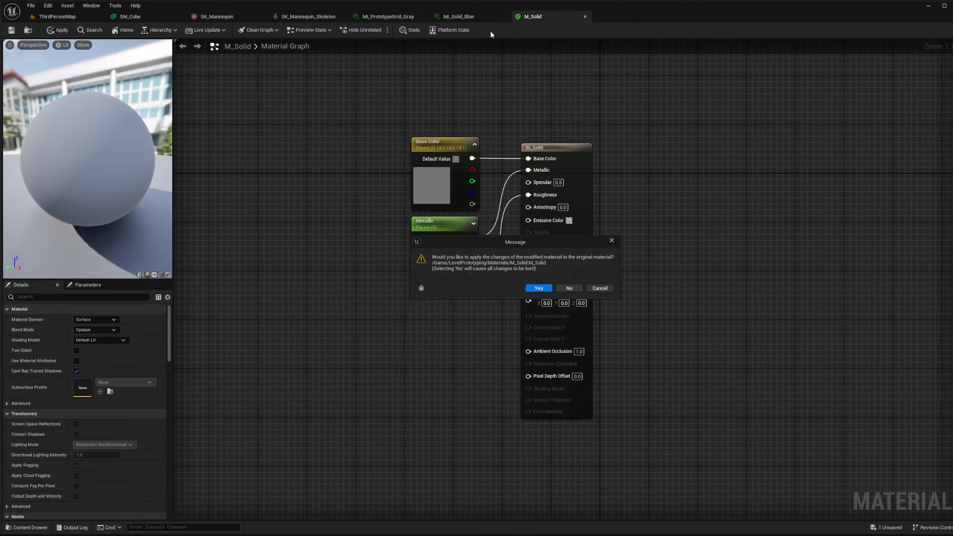
pyautogui.click(577, 289)
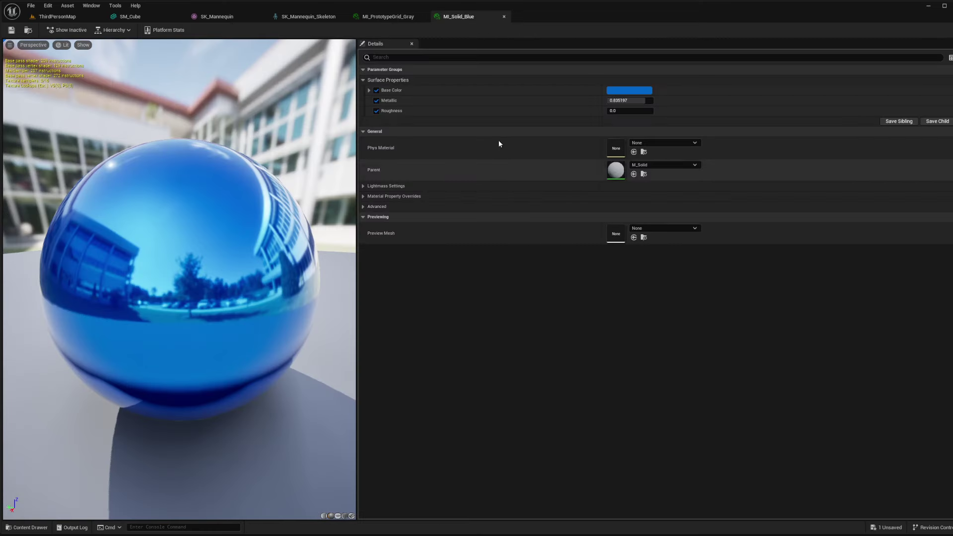
# Close the MI_Solid_Blue material instance and switch to the SK_Mannequin_Skeleton editor.
pyautogui.click(504, 17)
pyautogui.click(308, 16)
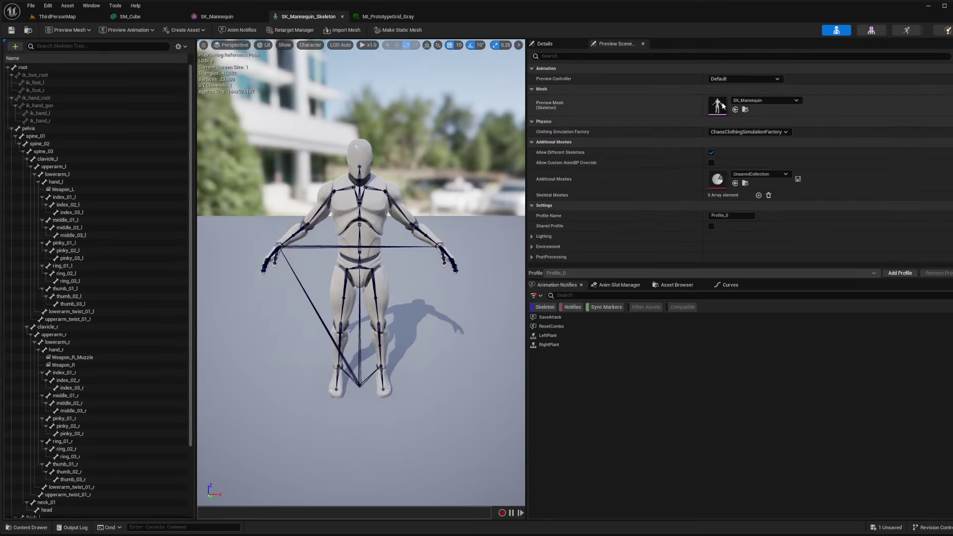